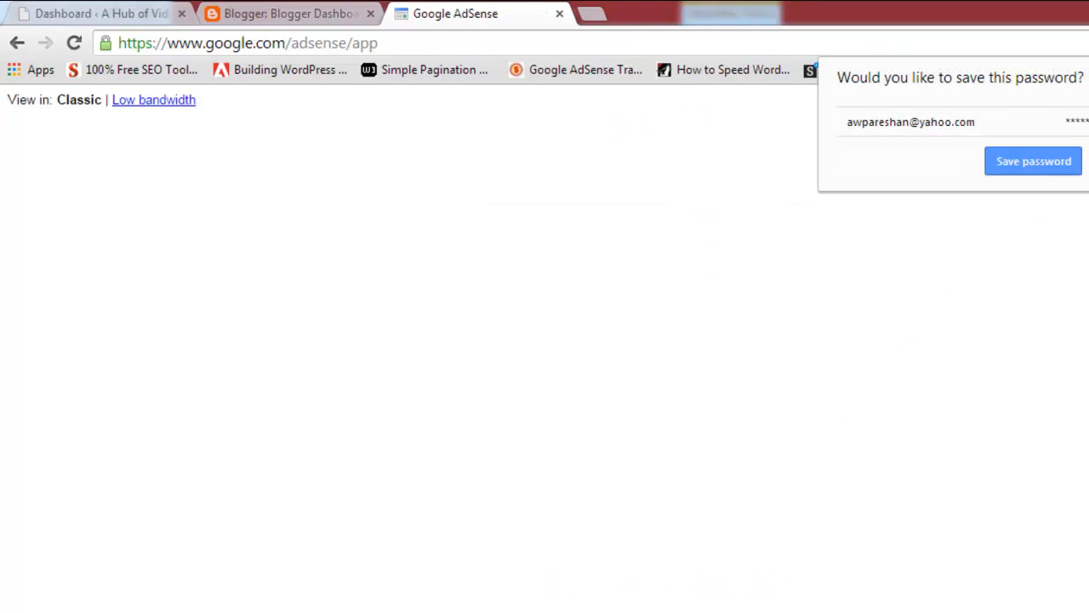
Step: Review yesterday's estimated earnings on the AdSense home page, and open the list of content ad units
{"action": "left_click", "coordinate": [842, 320]}
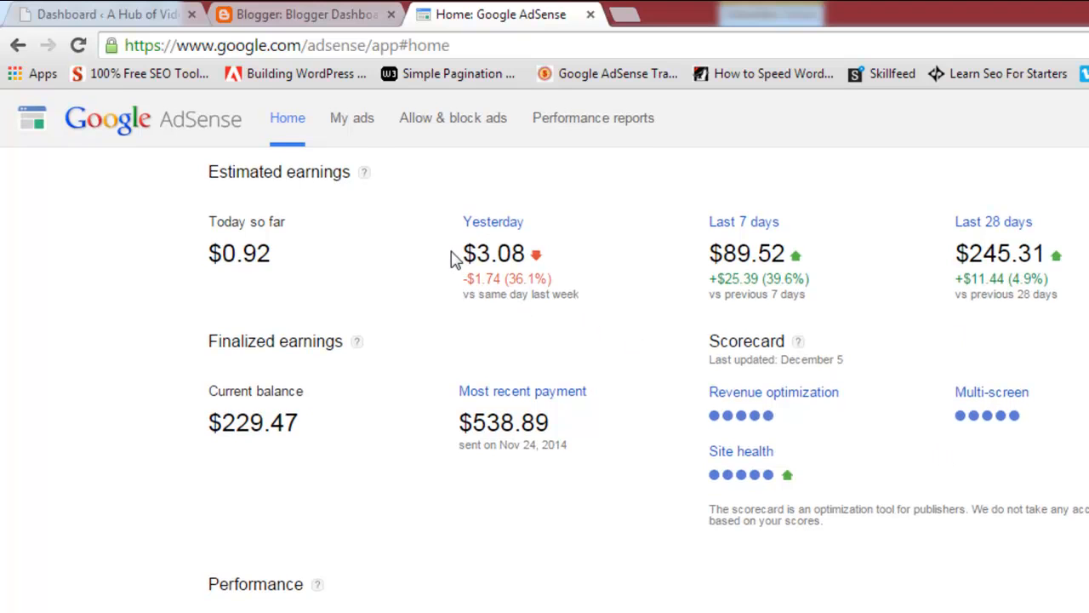
{"action": "left_click_drag", "start_coordinate": [453, 258], "coordinate": [568, 274]}
{"action": "left_click", "coordinate": [568, 274]}
{"action": "left_click", "coordinate": [358, 126]}
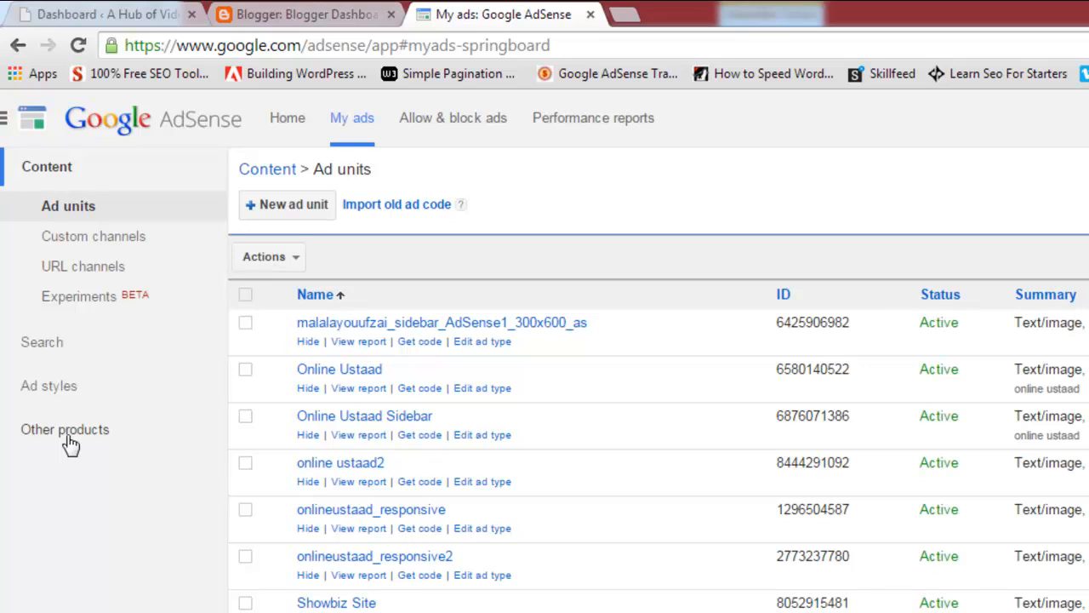
Step: Start a new content ad unit and name it test1
{"action": "left_click", "coordinate": [304, 217]}
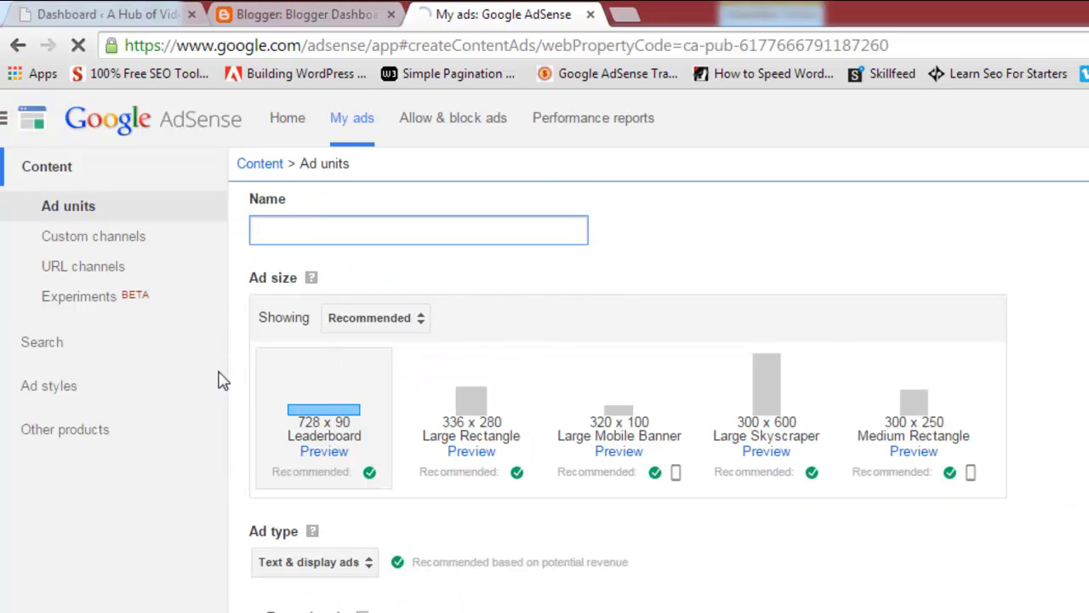
{"action": "scroll", "coordinate": [811, 494], "scroll_direction": "down", "scroll_amount": 1}
{"action": "scroll", "coordinate": [658, 350], "scroll_direction": "up", "scroll_amount": 1}
{"action": "left_click", "coordinate": [433, 236]}
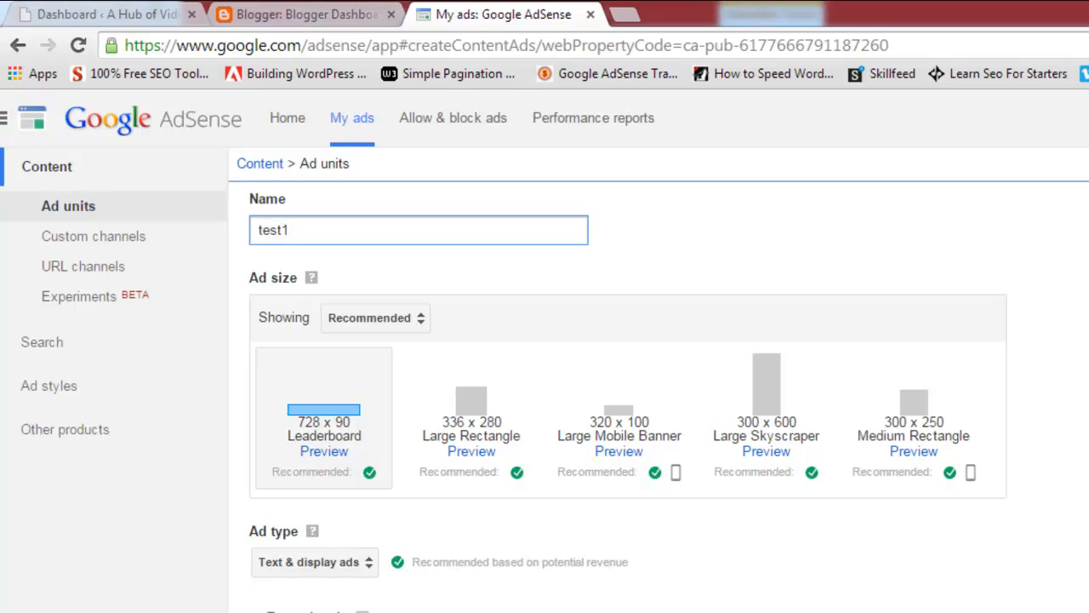
{"action": "scroll", "coordinate": [545, 356], "scroll_direction": "down", "scroll_amount": 2}
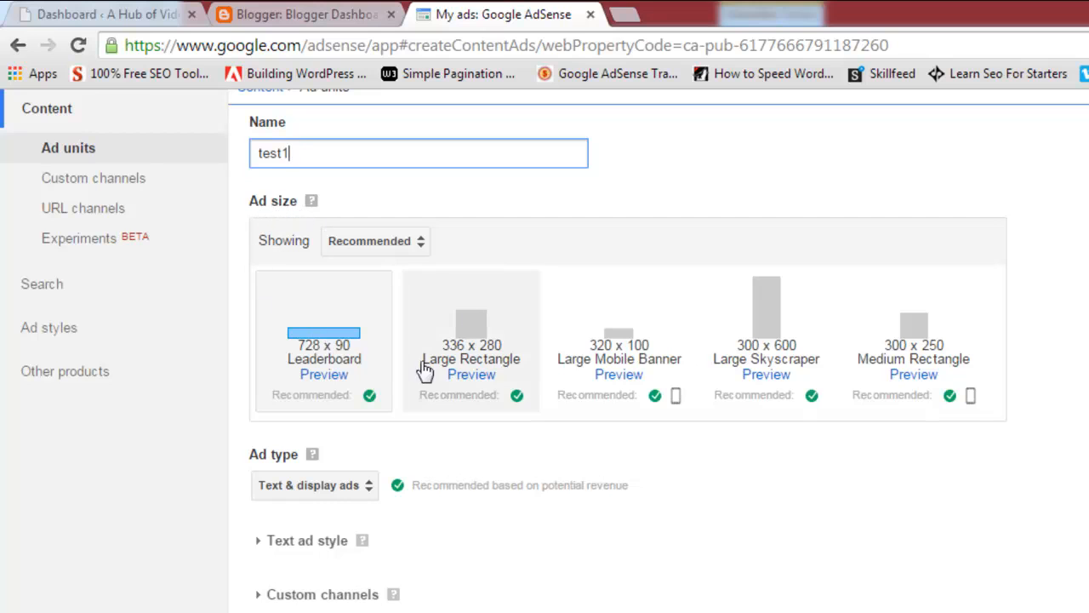
Step: Open the onlinetuting.com site in a new tab from its WordPress dashboard
{"action": "left_click", "coordinate": [149, 12]}
{"action": "right_click", "coordinate": [166, 100]}
{"action": "left_click", "coordinate": [203, 104]}
{"action": "left_click", "coordinate": [238, 12]}
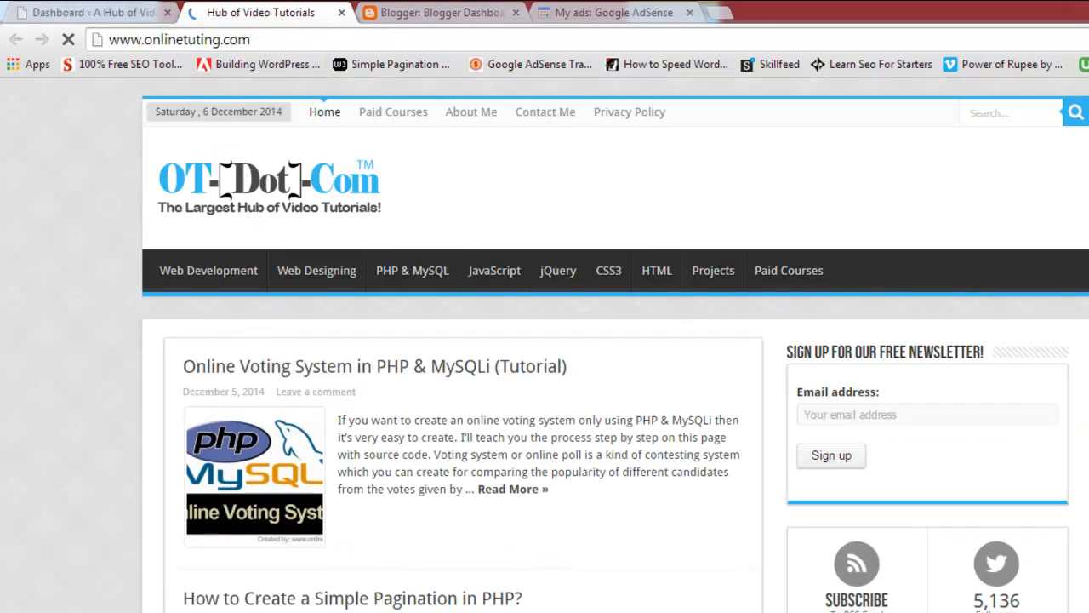
Step: Examine the onlinetuting.com homepage for the header and sidebar banner positions
{"action": "scroll", "coordinate": [615, 345], "scroll_direction": "down", "scroll_amount": 3}
{"action": "scroll", "coordinate": [615, 345], "scroll_direction": "up", "scroll_amount": 3}
{"action": "scroll", "coordinate": [615, 345], "scroll_direction": "down", "scroll_amount": 8}
{"action": "scroll", "coordinate": [615, 345], "scroll_direction": "up", "scroll_amount": 7}
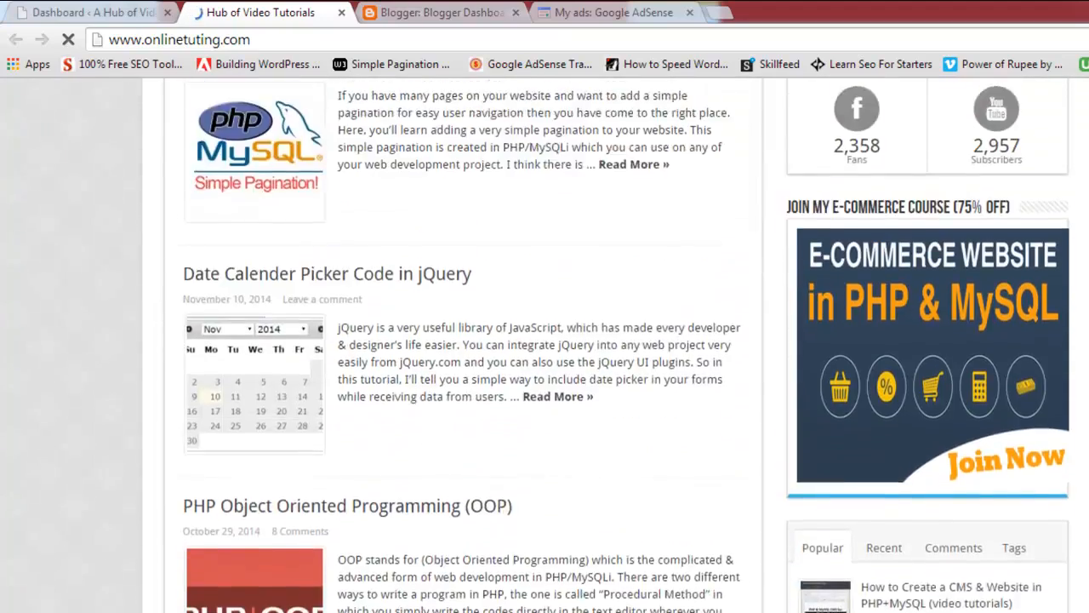
{"action": "scroll", "coordinate": [615, 345], "scroll_direction": "down", "scroll_amount": 2}
{"action": "scroll", "coordinate": [974, 275], "scroll_direction": "down", "scroll_amount": 3}
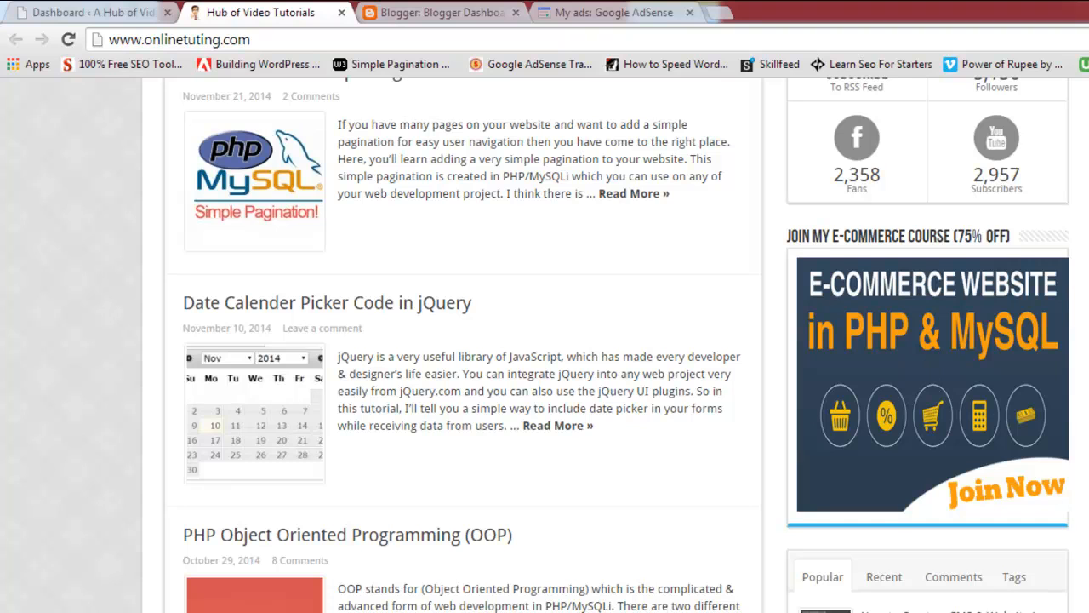
{"action": "scroll", "coordinate": [408, 197], "scroll_direction": "up", "scroll_amount": 6}
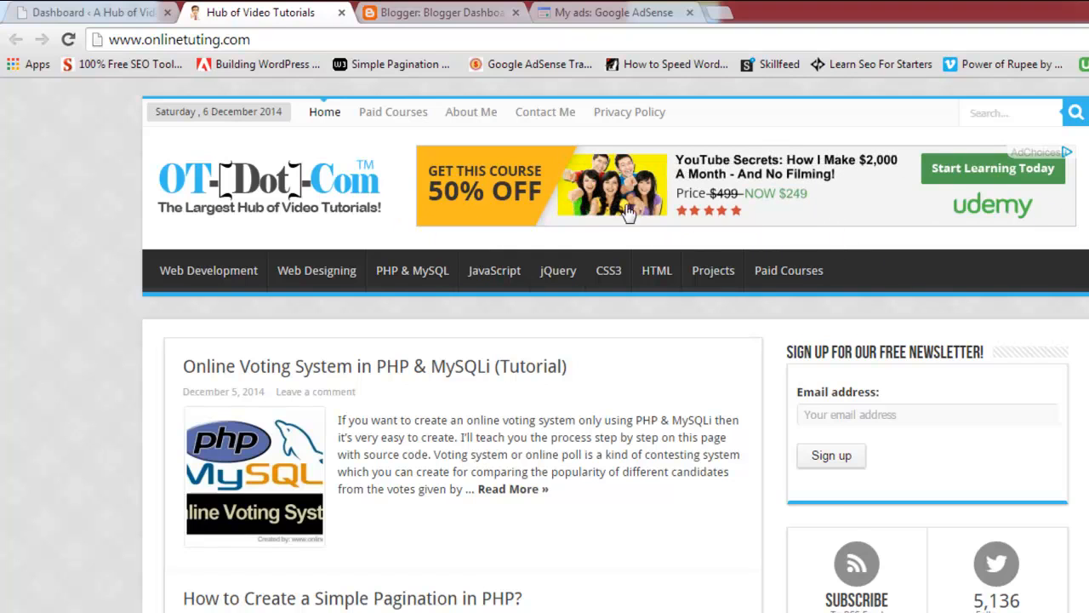
Step: Compare the 728 x 90 Leaderboard size with the site's header ad, and move the site's tab after the AdSense tab
{"action": "left_click", "coordinate": [618, 10]}
{"action": "left_click", "coordinate": [260, 12]}
{"action": "left_click", "coordinate": [595, 11]}
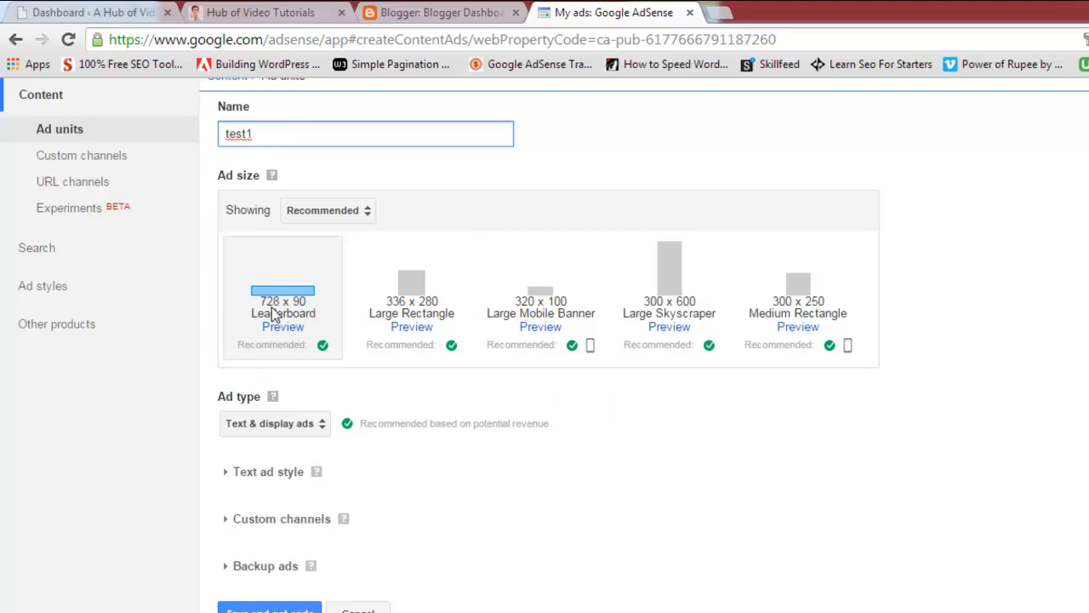
{"action": "left_click", "coordinate": [292, 12]}
{"action": "left_click_drag", "start_coordinate": [304, 12], "coordinate": [671, 9]}
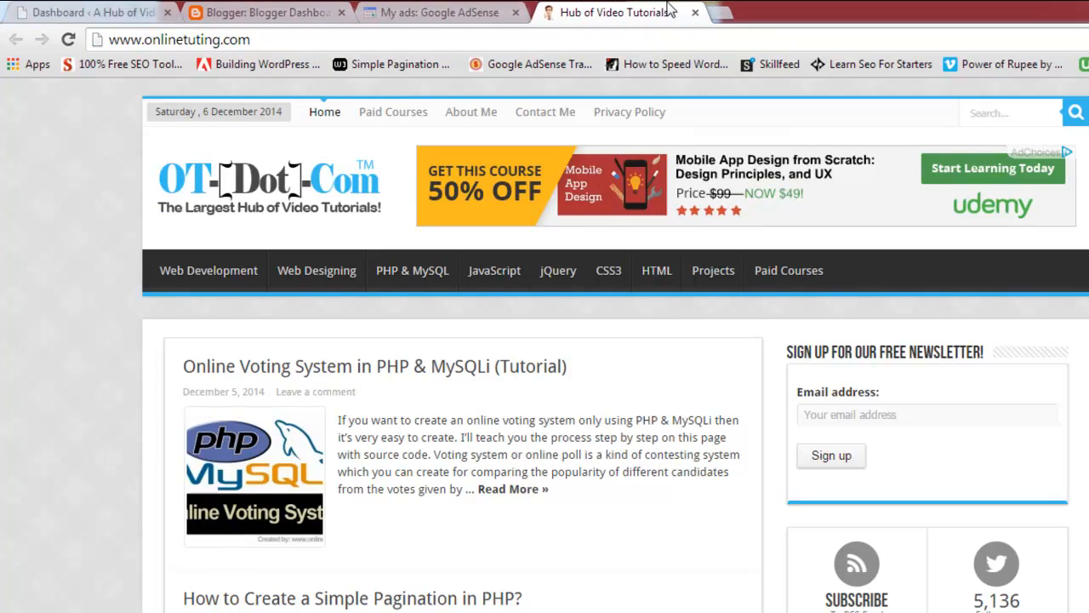
{"action": "left_click", "coordinate": [489, 17]}
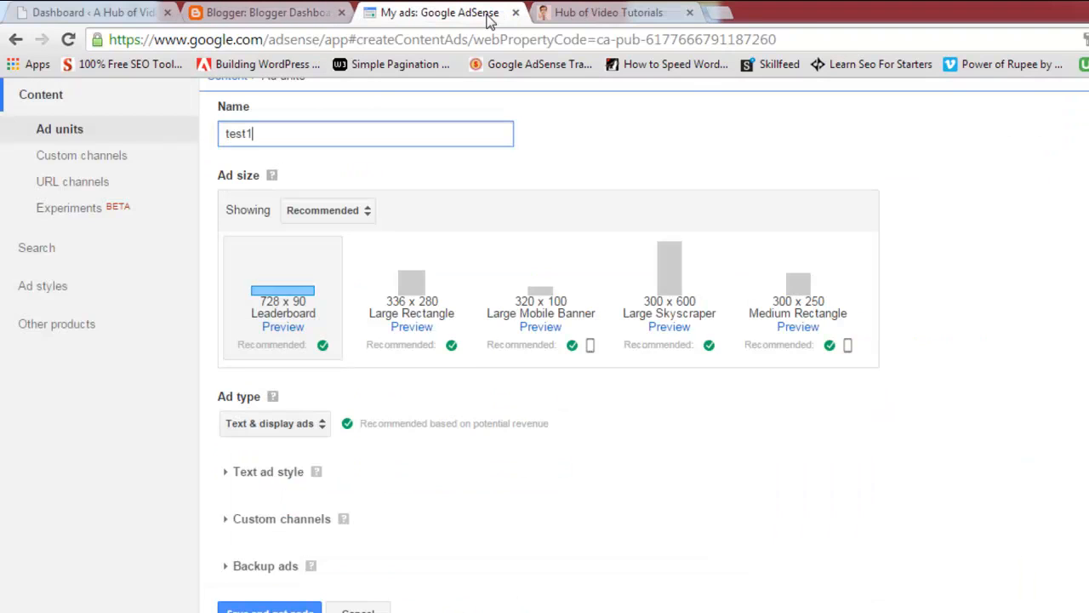
Step: Select the 336 x 280 Large Rectangle ad size and compare it with the banner in the site's sidebar
{"action": "left_click", "coordinate": [426, 319]}
{"action": "left_click", "coordinate": [634, 12]}
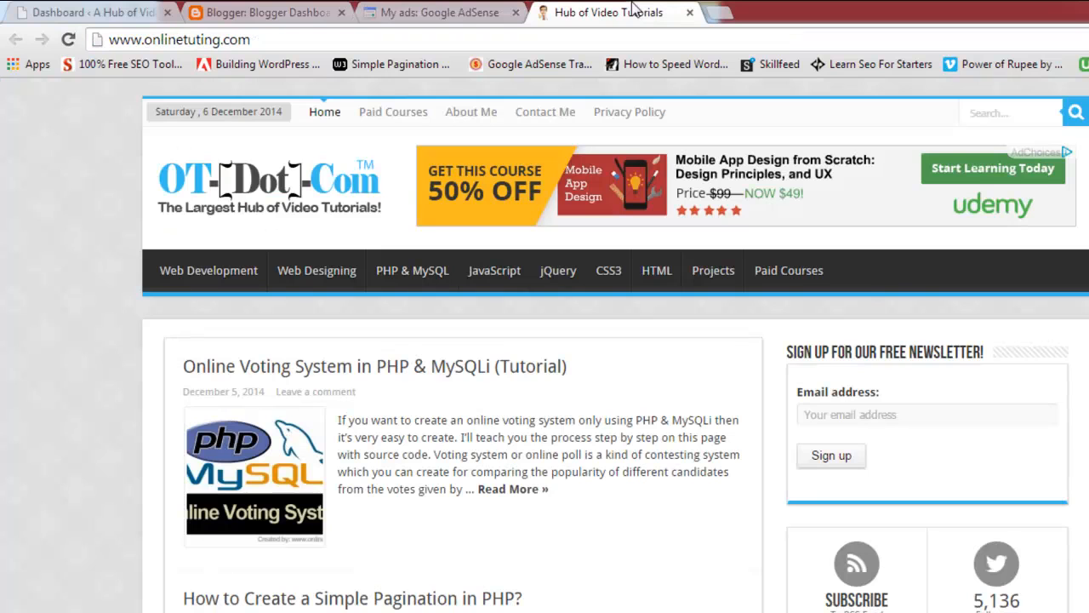
{"action": "scroll", "coordinate": [1076, 352], "scroll_direction": "down", "scroll_amount": 6}
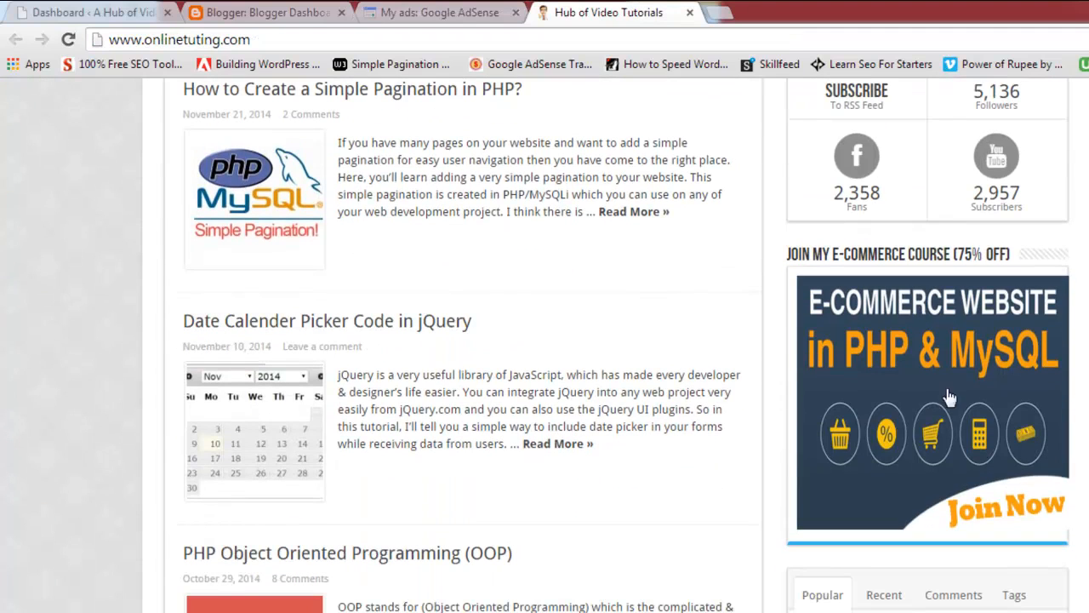
{"action": "left_click", "coordinate": [464, 16]}
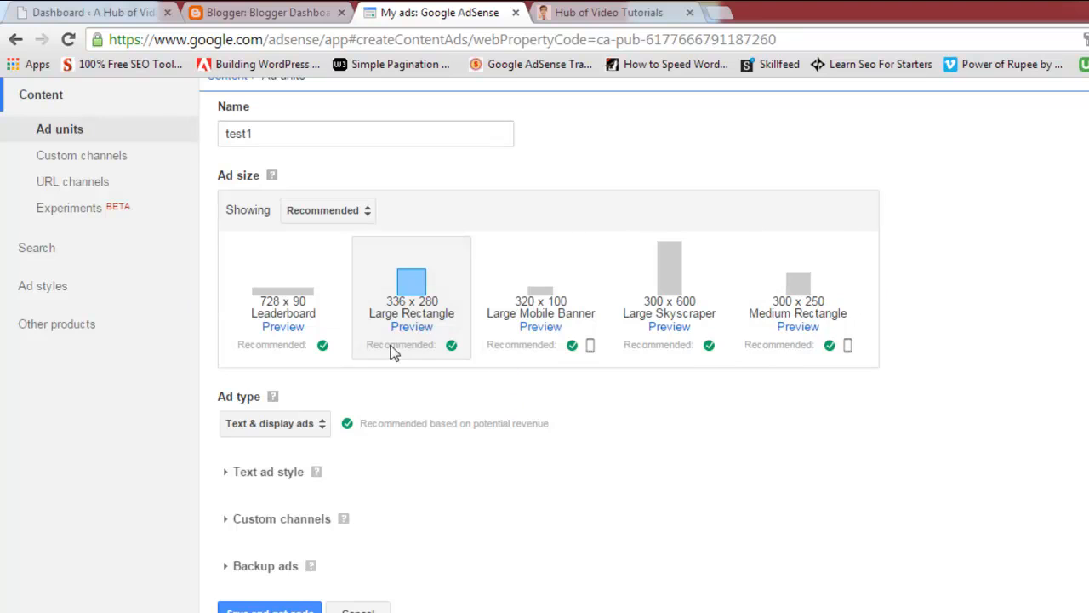
Step: Show the Link ads sizes for the ad unit, followed by the Horizontal banner sizes
{"action": "left_click", "coordinate": [356, 218]}
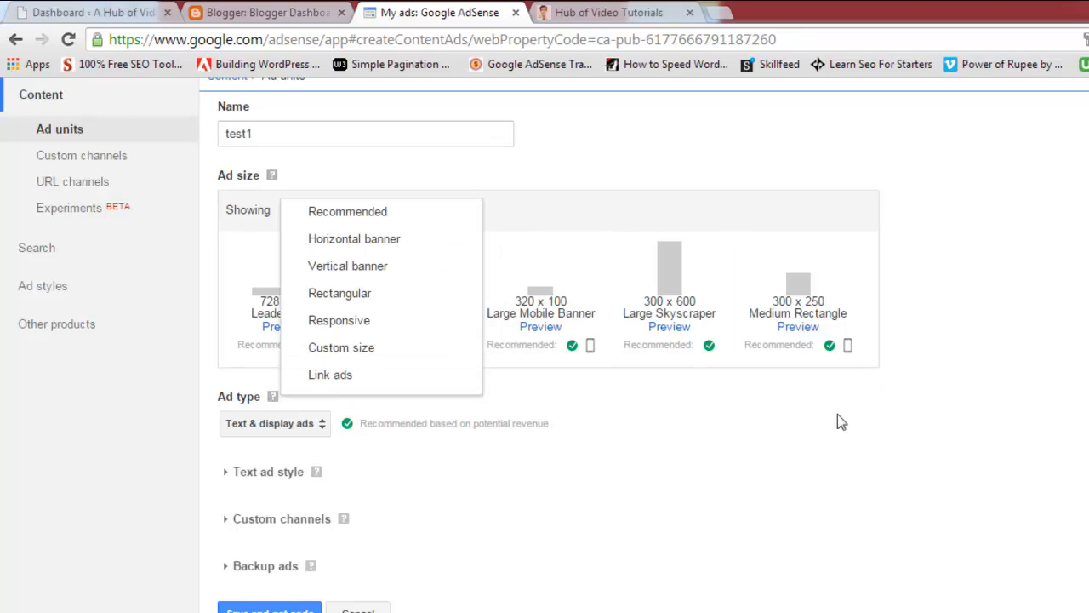
{"action": "left_click", "coordinate": [351, 384]}
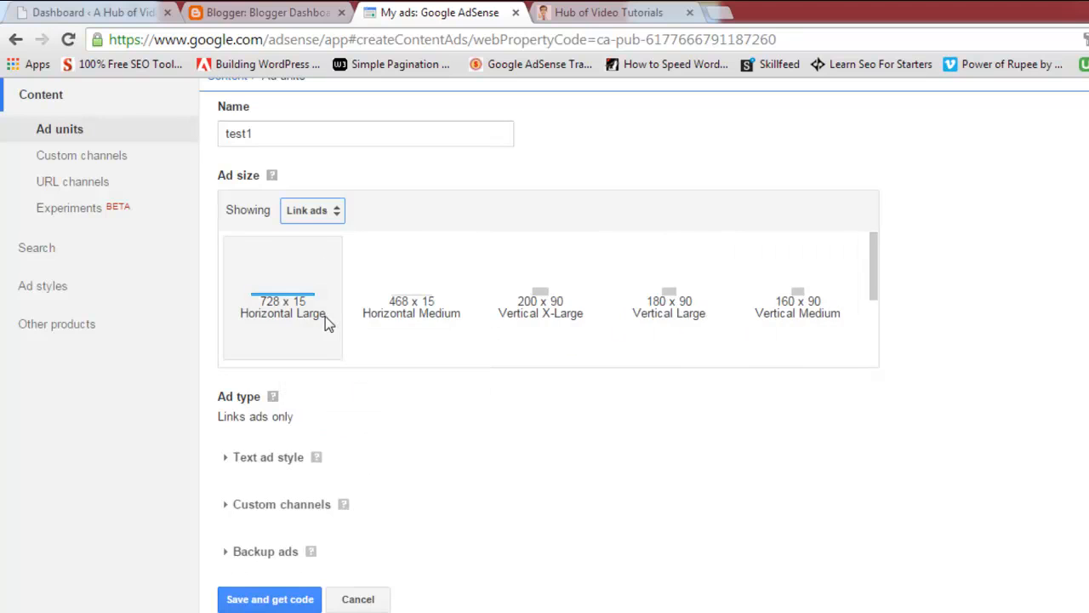
{"action": "left_click", "coordinate": [325, 216]}
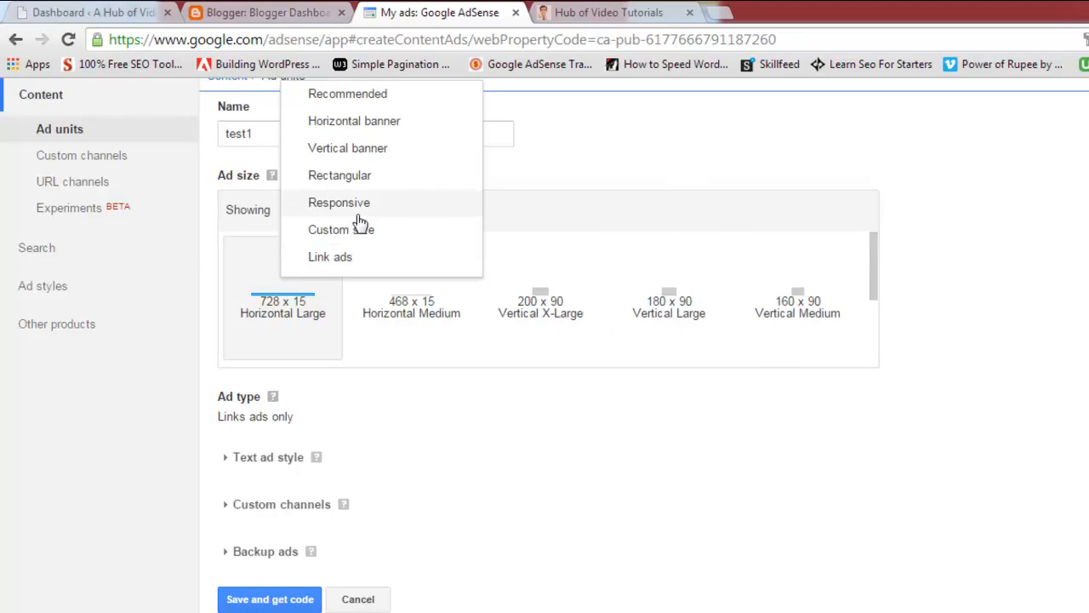
{"action": "left_click", "coordinate": [372, 136]}
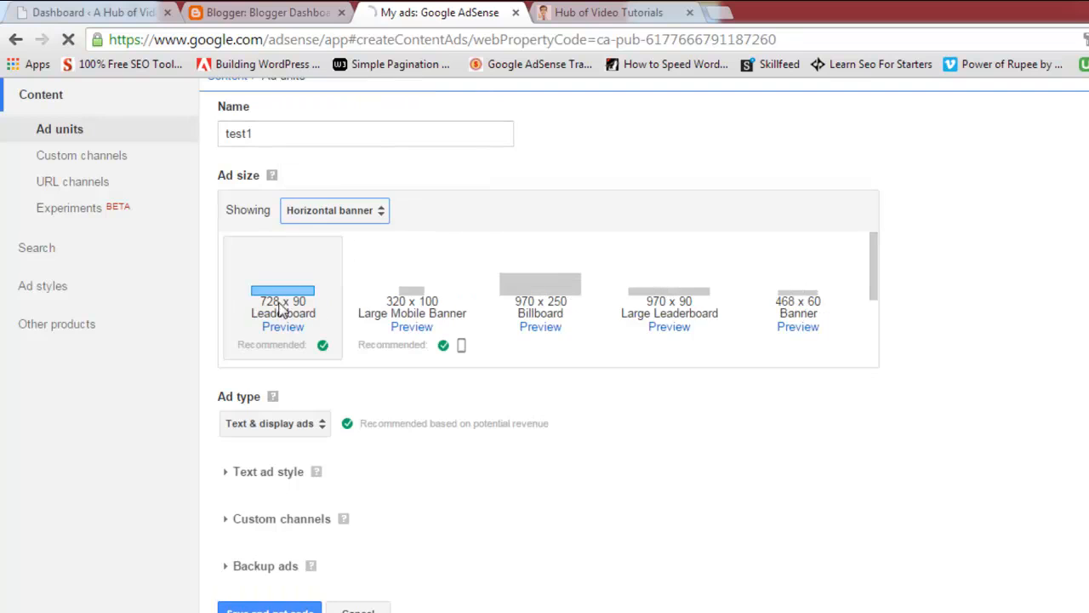
{"action": "left_click_drag", "start_coordinate": [875, 283], "coordinate": [880, 260]}
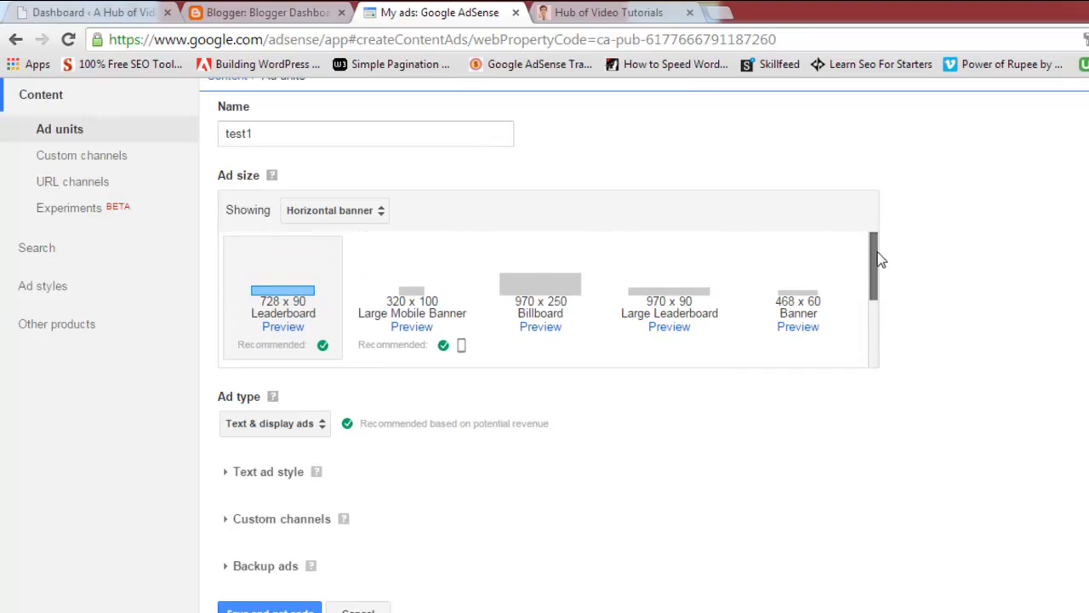
Step: Check the header ad on onlinetuting.com against the Horizontal banner sizes
{"action": "left_click", "coordinate": [659, 10]}
{"action": "scroll", "coordinate": [511, 217], "scroll_direction": "up", "scroll_amount": 6}
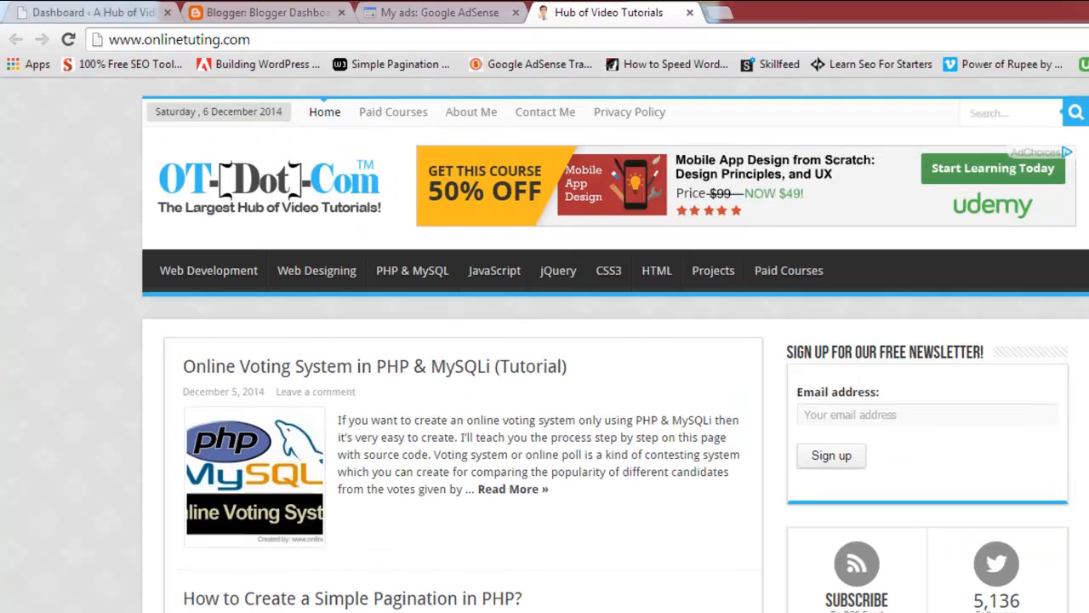
{"action": "left_click", "coordinate": [459, 10]}
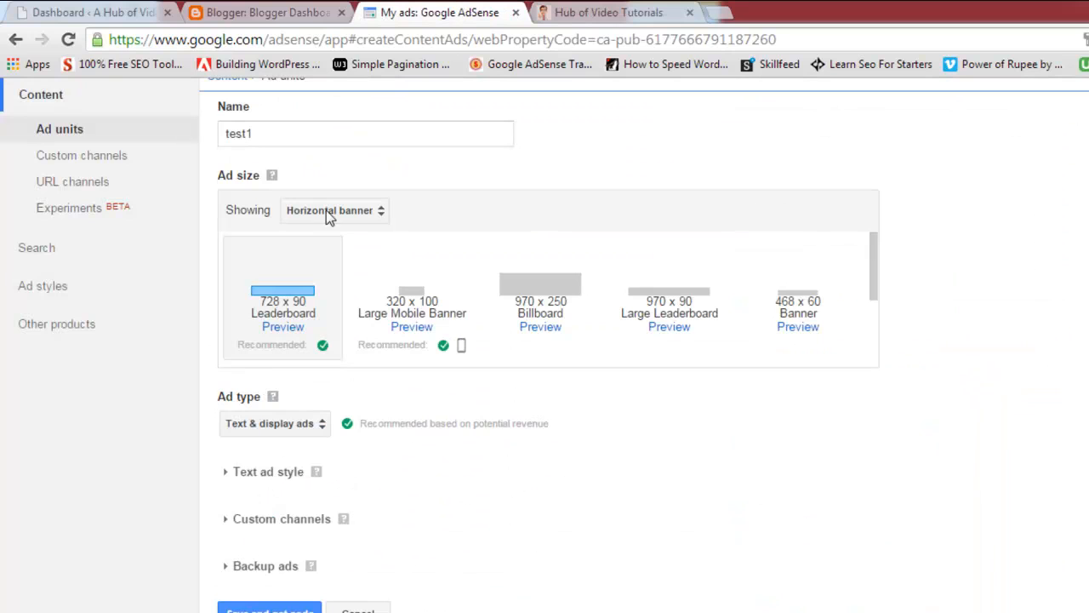
Step: View the Vertical banner sizes, and set the ad unit's size to Responsive
{"action": "left_click", "coordinate": [361, 218]}
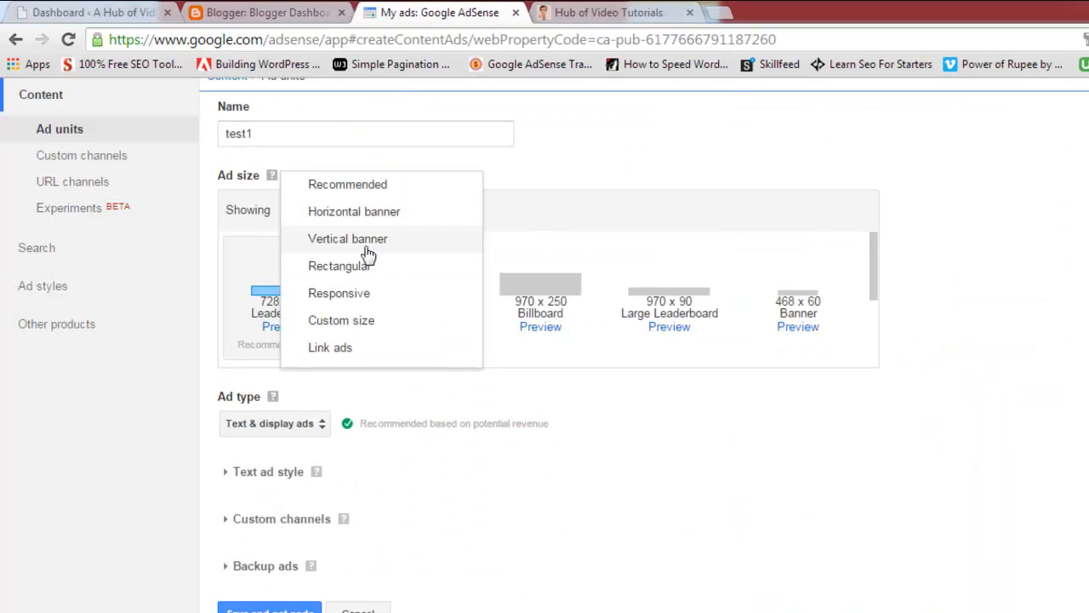
{"action": "left_click", "coordinate": [363, 242]}
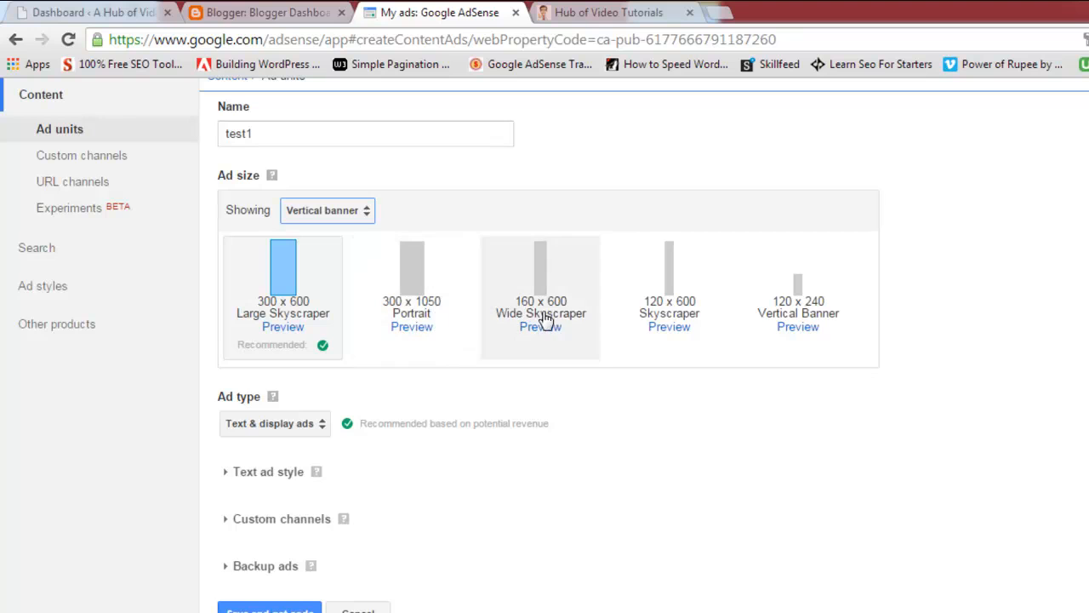
{"action": "left_click", "coordinate": [362, 213]}
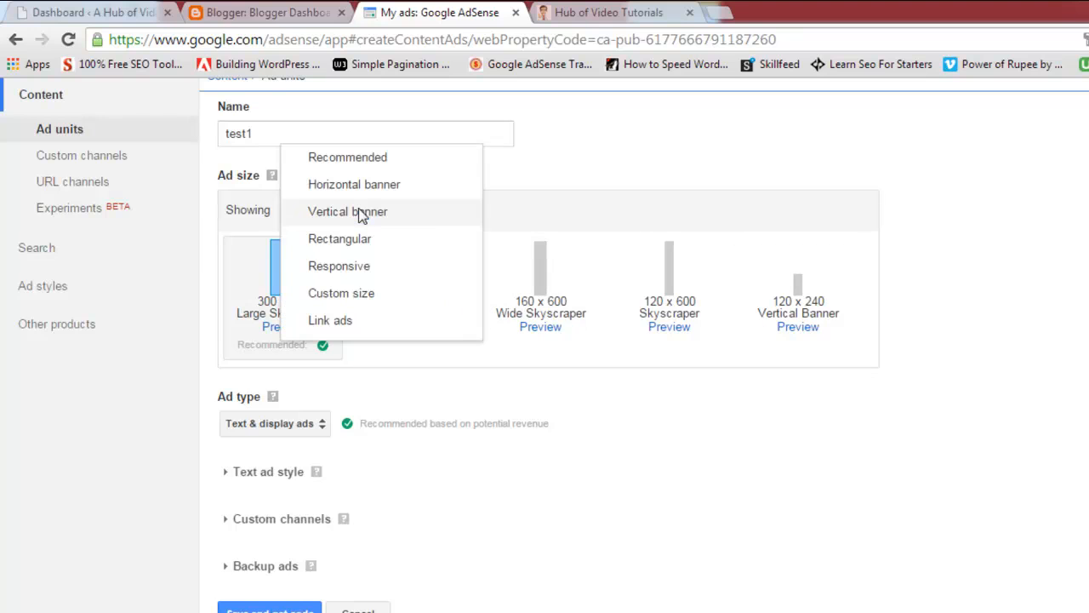
{"action": "left_click", "coordinate": [368, 268]}
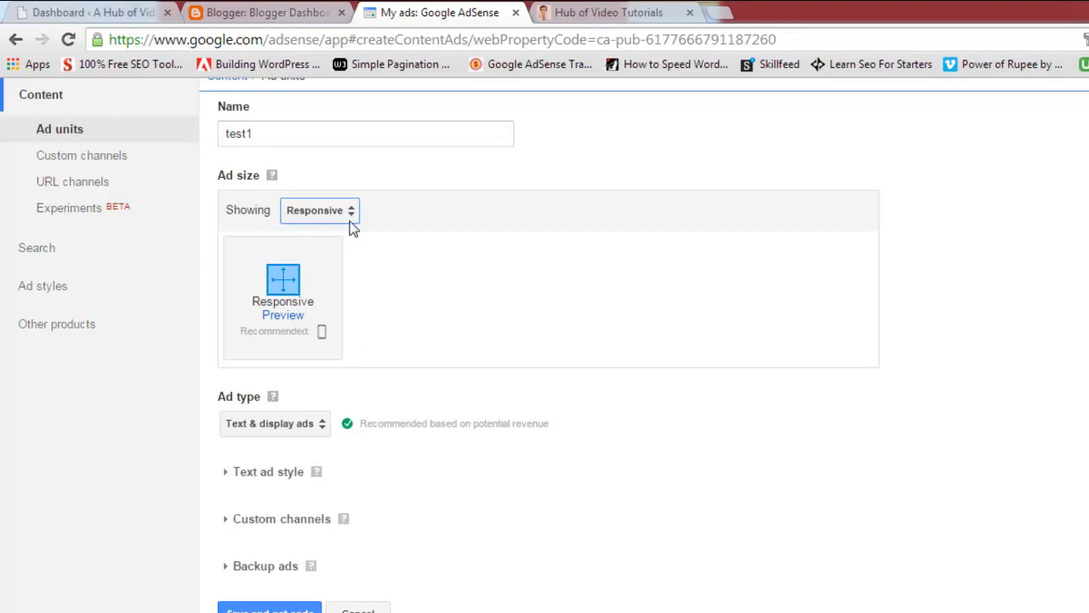
Step: Compare the Responsive ad size with the header ad on the onlinetuting.com homepage
{"action": "left_click", "coordinate": [604, 11]}
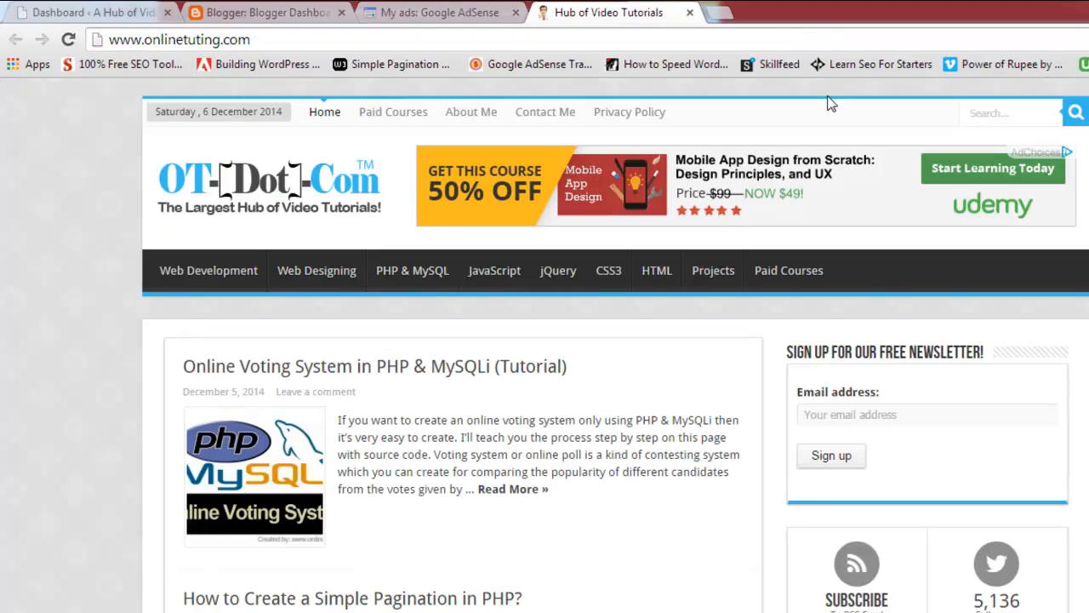
{"action": "key", "text": "ctrl+shift+Tab"}
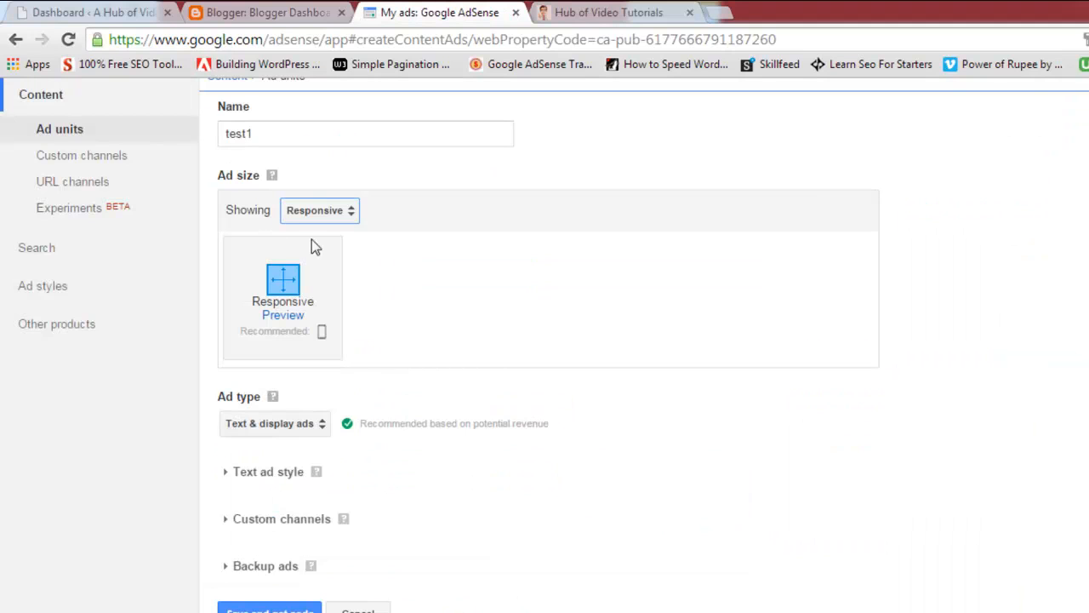
{"action": "left_click", "coordinate": [626, 10]}
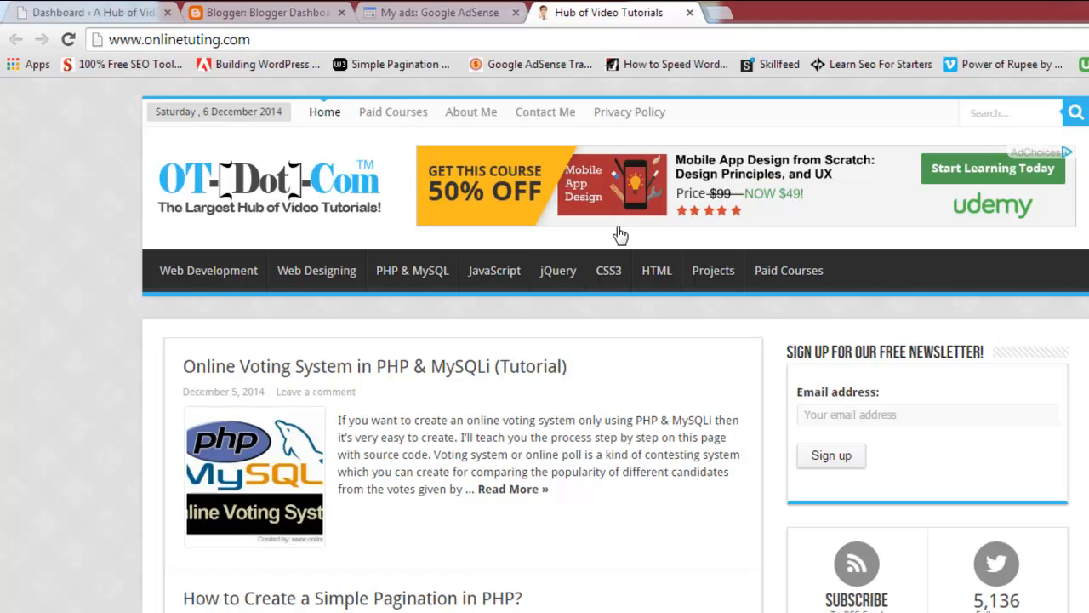
{"action": "left_click", "coordinate": [488, 10]}
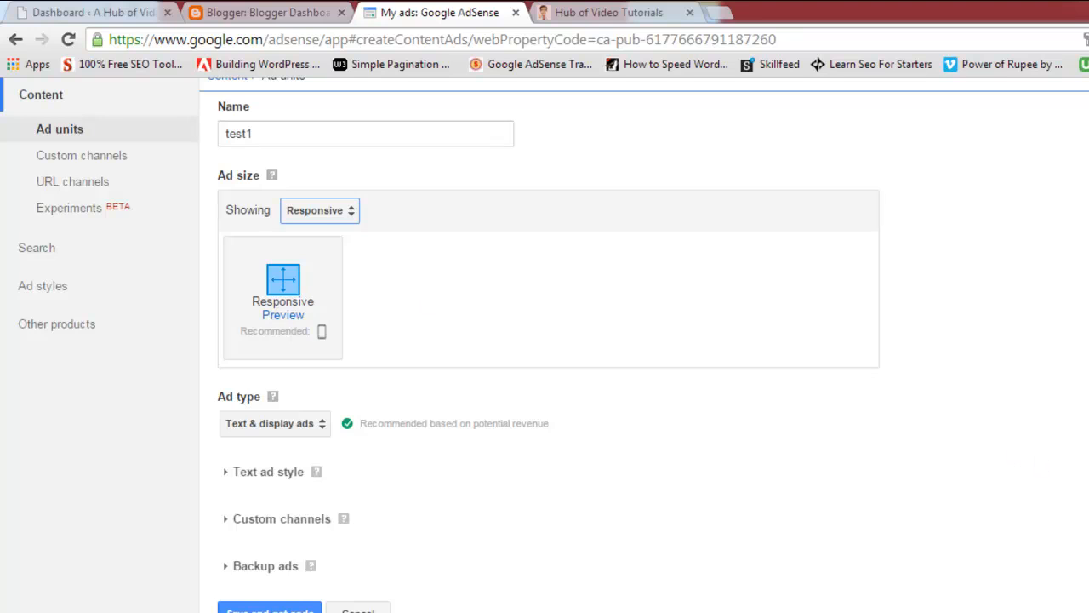
Step: Review the ad type options for the ad unit and examine the ads displayed on the onlinetuting.com homepage
{"action": "scroll", "coordinate": [1038, 459], "scroll_direction": "down", "scroll_amount": 1}
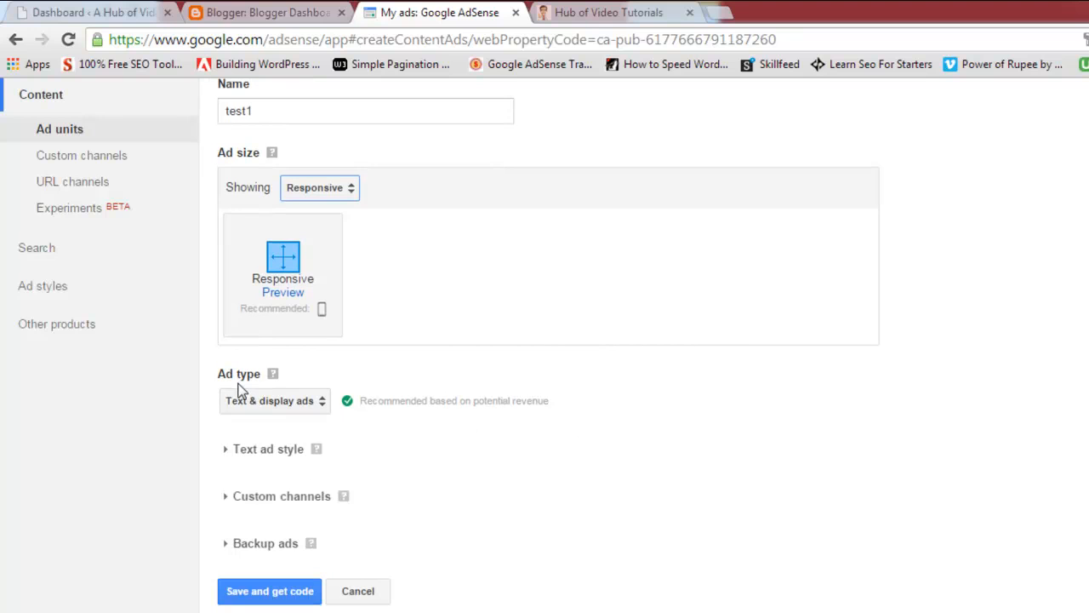
{"action": "left_click", "coordinate": [287, 404]}
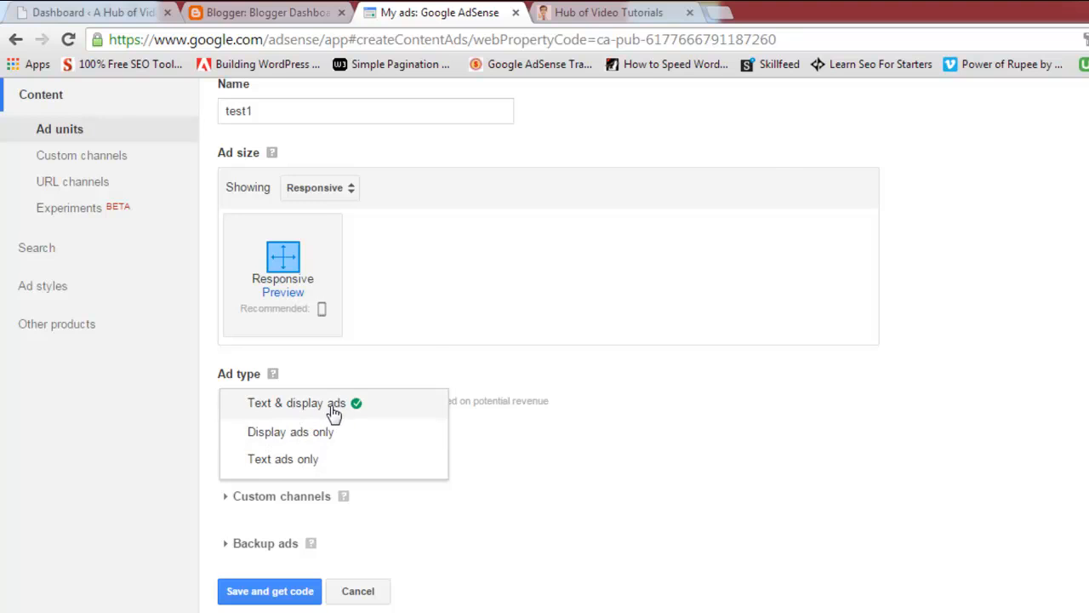
{"action": "left_click", "coordinate": [604, 12]}
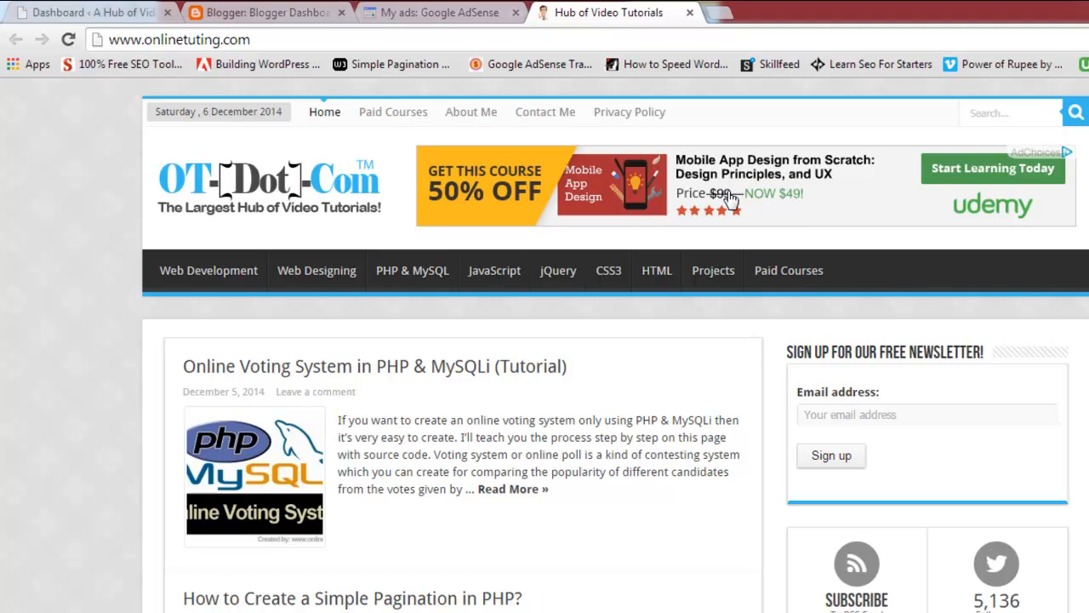
{"action": "scroll", "coordinate": [729, 195], "scroll_direction": "down", "scroll_amount": 10}
{"action": "scroll", "coordinate": [729, 195], "scroll_direction": "up", "scroll_amount": 6}
{"action": "scroll", "coordinate": [730, 196], "scroll_direction": "down", "scroll_amount": 8}
{"action": "scroll", "coordinate": [729, 196], "scroll_direction": "up", "scroll_amount": 12}
{"action": "left_click", "coordinate": [717, 12]}
{"action": "type", "text": "online"}
{"action": "key", "text": "Return"}
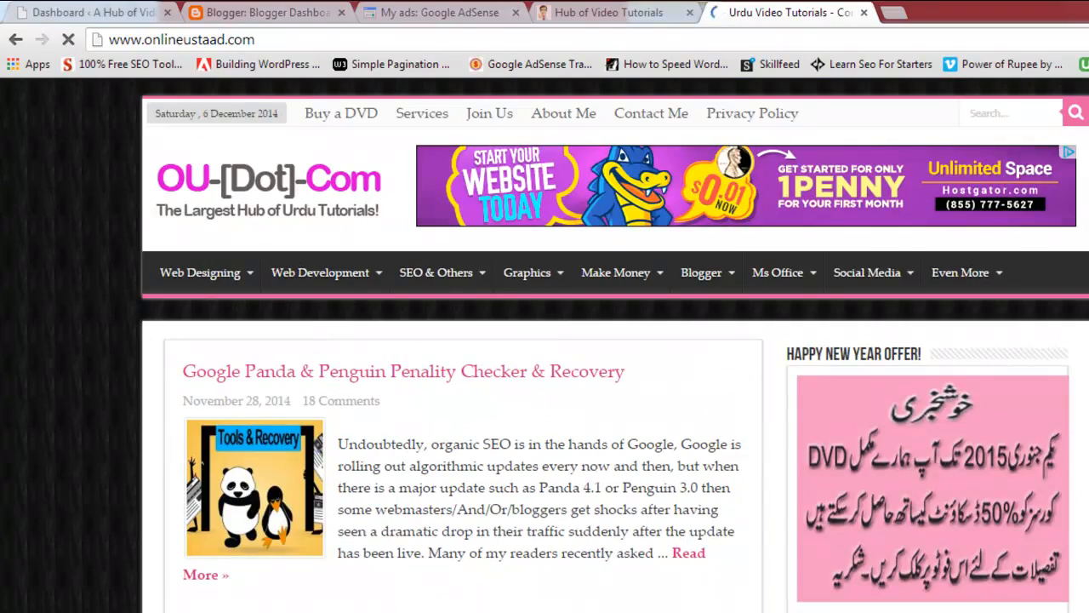
{"action": "scroll", "coordinate": [1053, 170], "scroll_direction": "down", "scroll_amount": 10}
{"action": "scroll", "coordinate": [562, 315], "scroll_direction": "up", "scroll_amount": 10}
{"action": "mouse_move", "coordinate": [482, 100]}
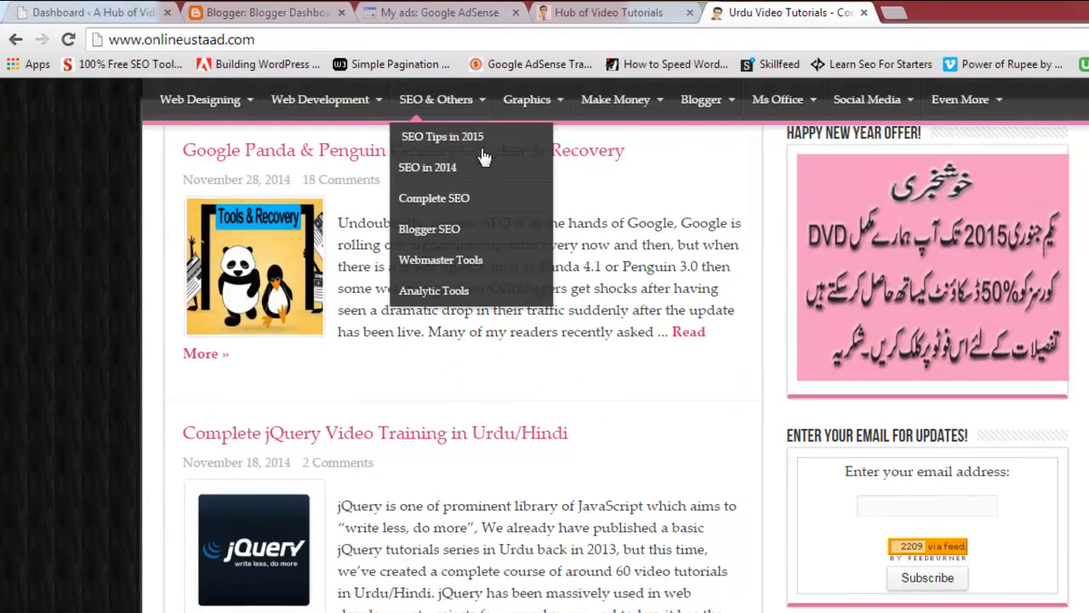
Step: Examine the ads in the Google Panda & Penguin article and on the onlinetuting.com homepage, keeping the ad type as Text & display ads
{"action": "left_click", "coordinate": [598, 152]}
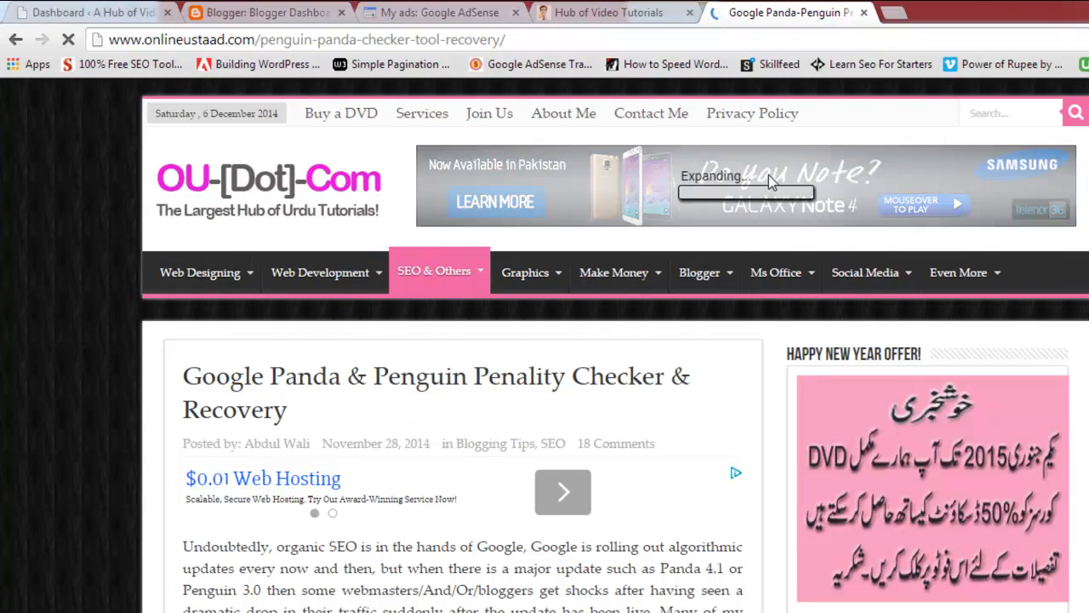
{"action": "left_click", "coordinate": [466, 12]}
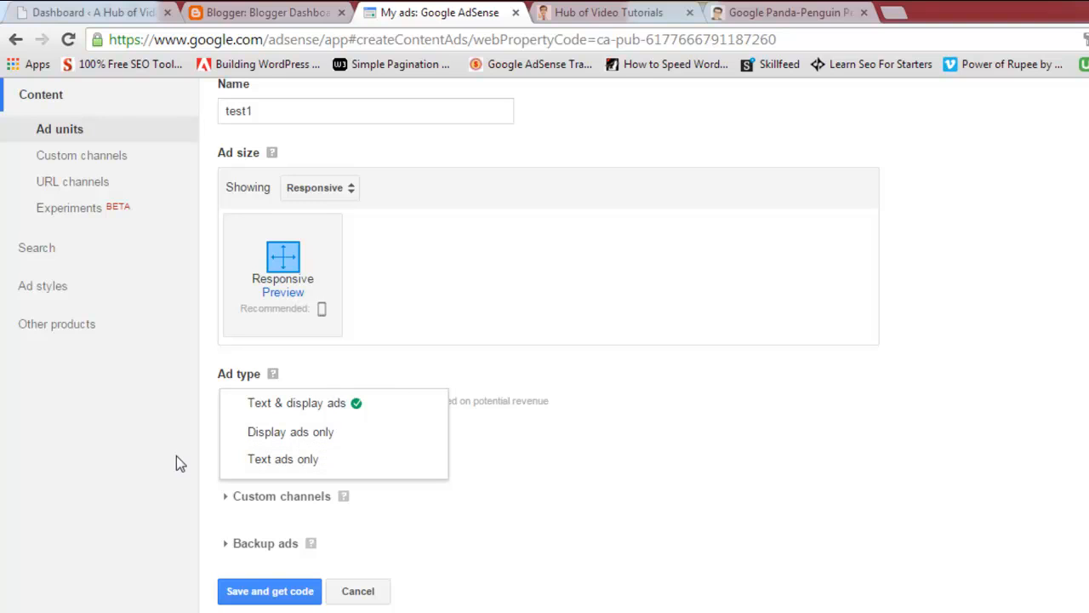
{"action": "left_click", "coordinate": [660, 11]}
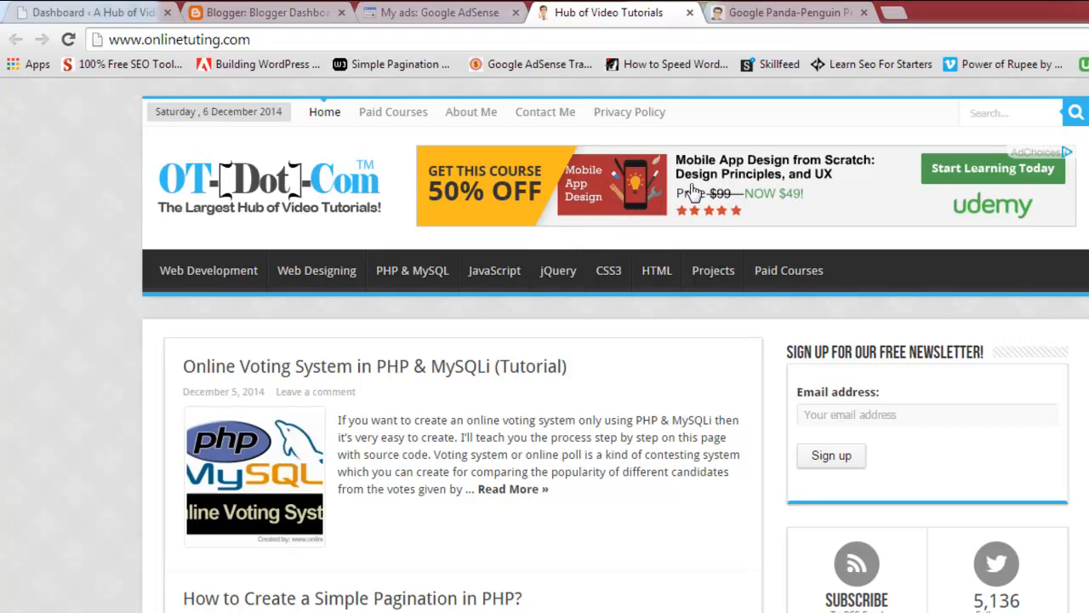
{"action": "left_click", "coordinate": [442, 12]}
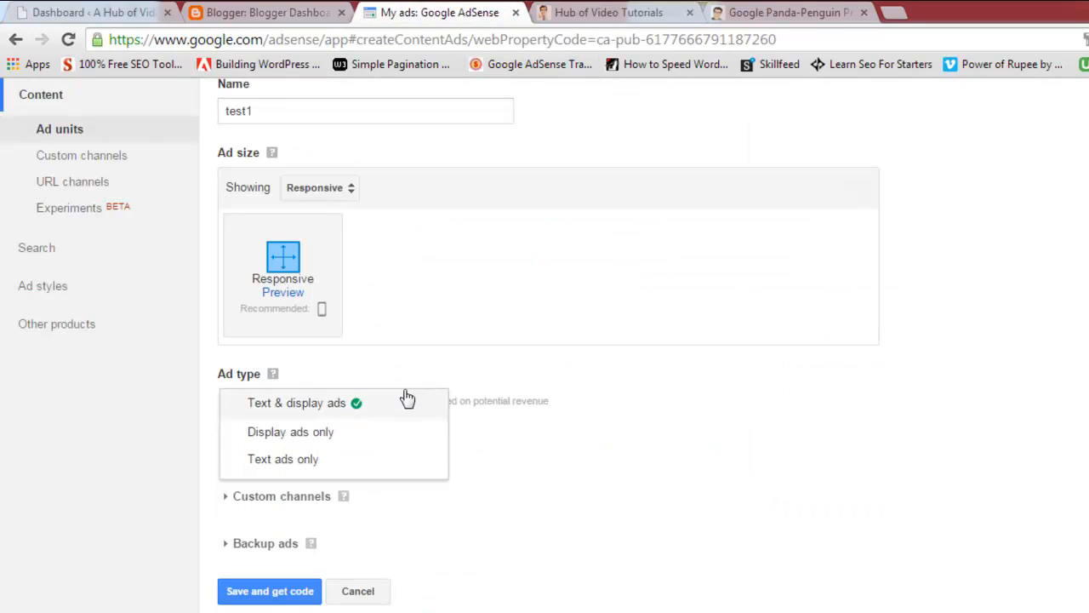
{"action": "left_click", "coordinate": [746, 421]}
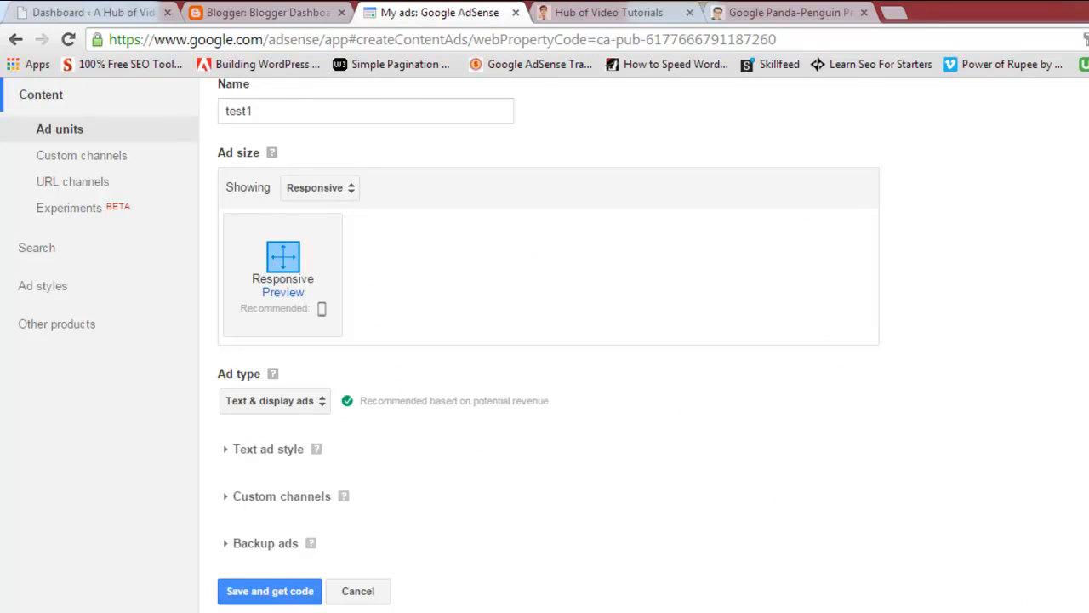
Step: Expand the ad unit's custom channels and review the channel list alongside the unit's name
{"action": "left_click", "coordinate": [281, 502]}
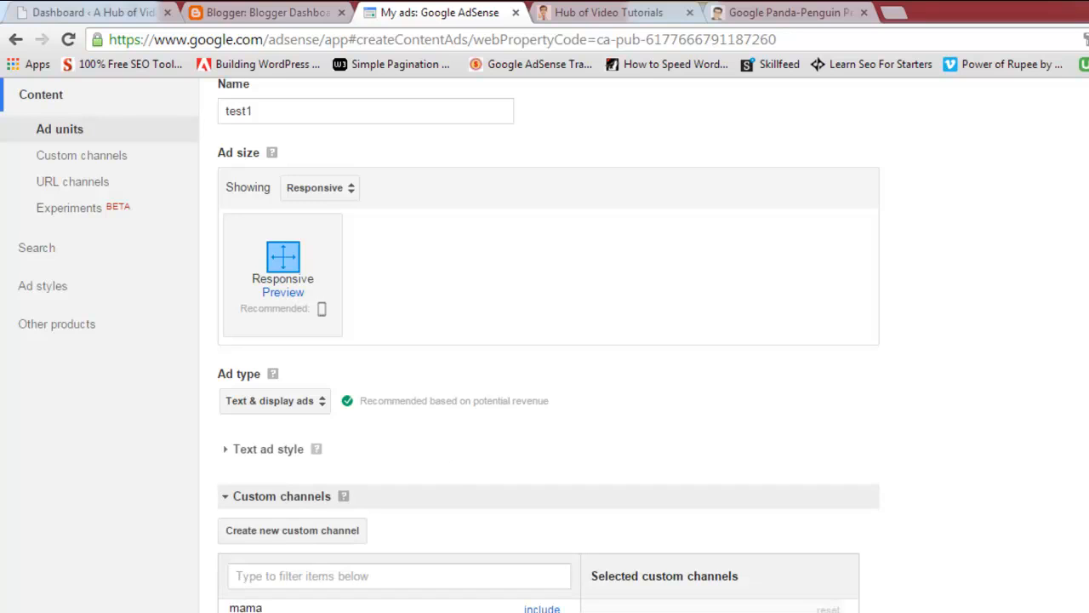
{"action": "scroll", "coordinate": [562, 341], "scroll_direction": "down", "scroll_amount": 4}
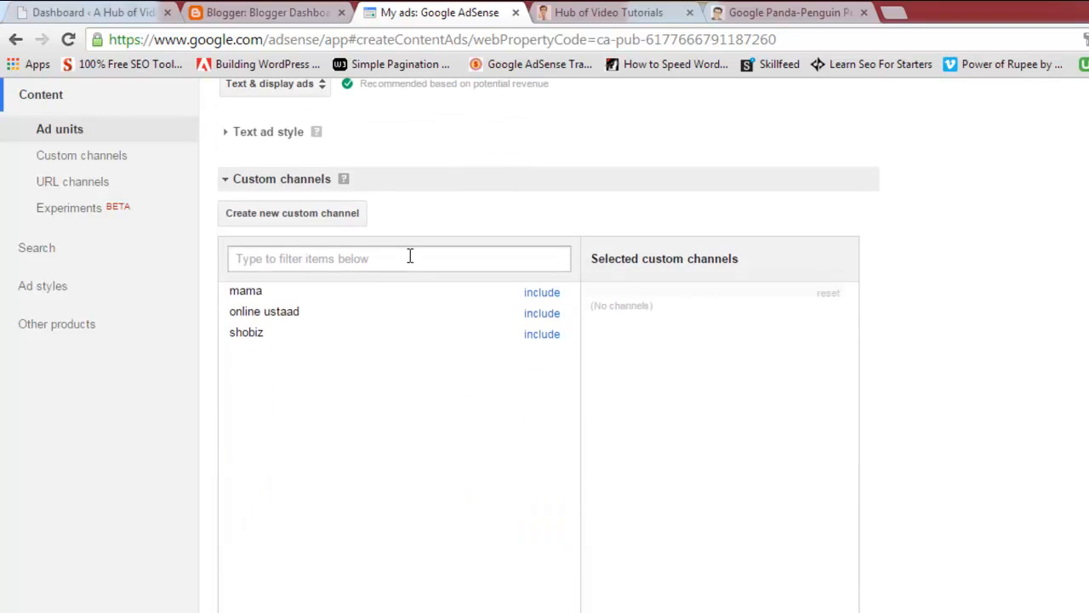
{"action": "left_click", "coordinate": [410, 255]}
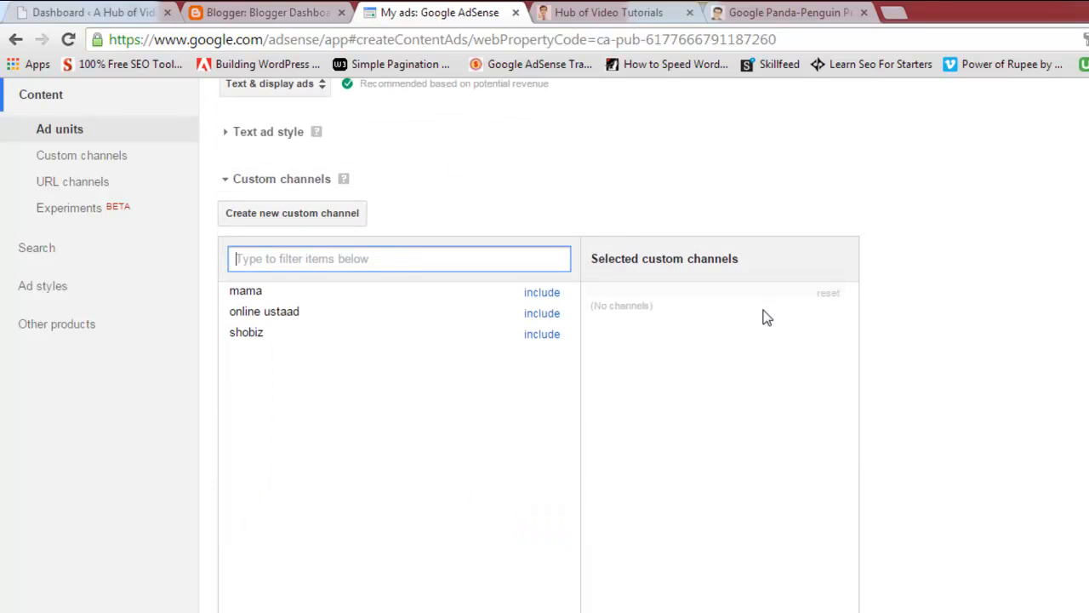
{"action": "scroll", "coordinate": [545, 340], "scroll_direction": "up", "scroll_amount": 5}
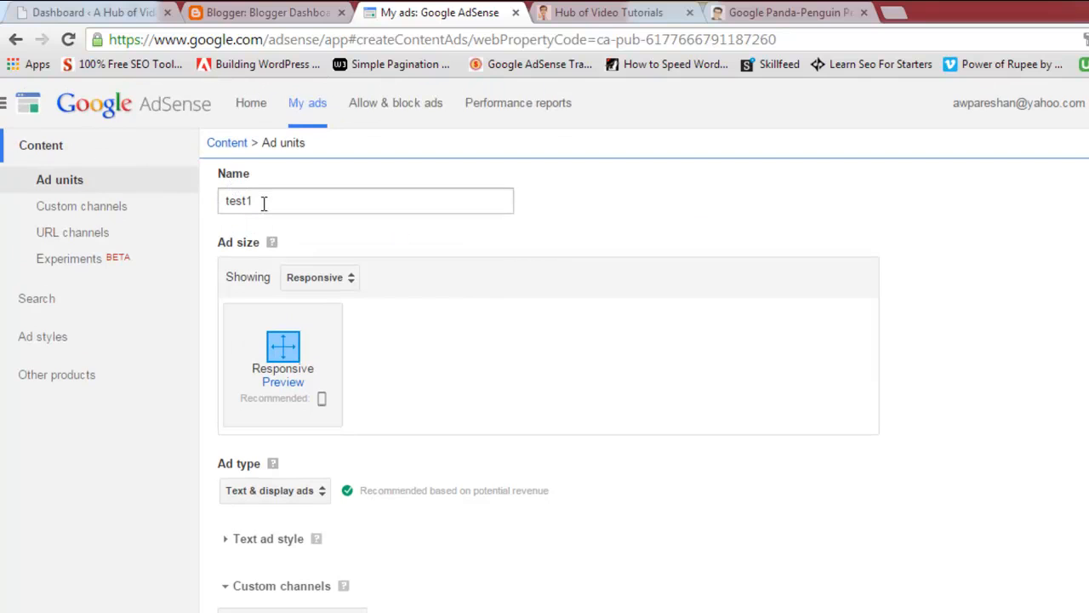
{"action": "left_click_drag", "start_coordinate": [297, 202], "coordinate": [213, 202]}
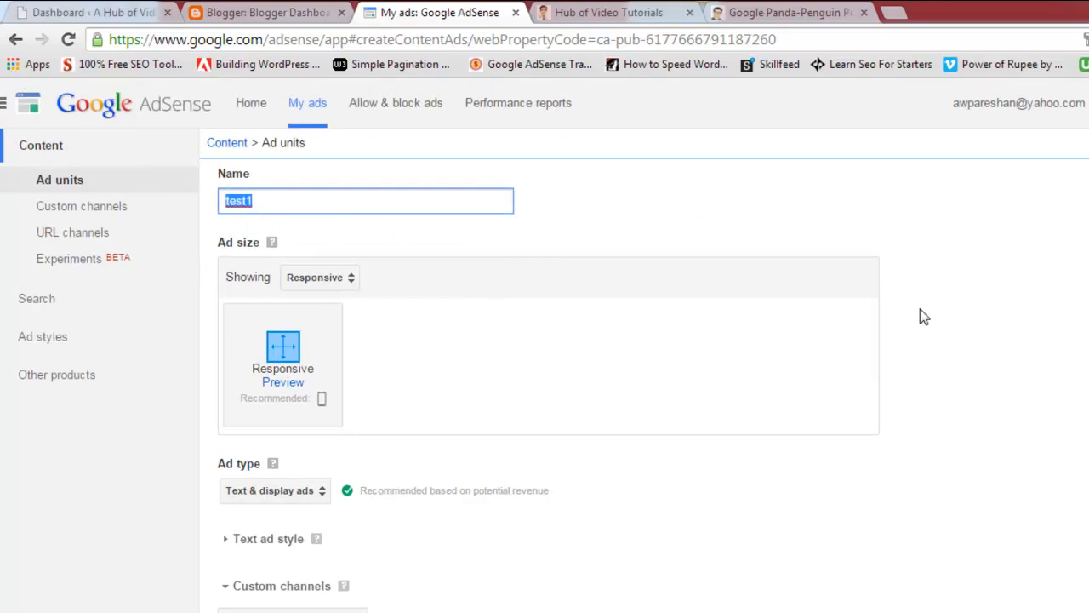
{"action": "scroll", "coordinate": [967, 460], "scroll_direction": "down", "scroll_amount": 6}
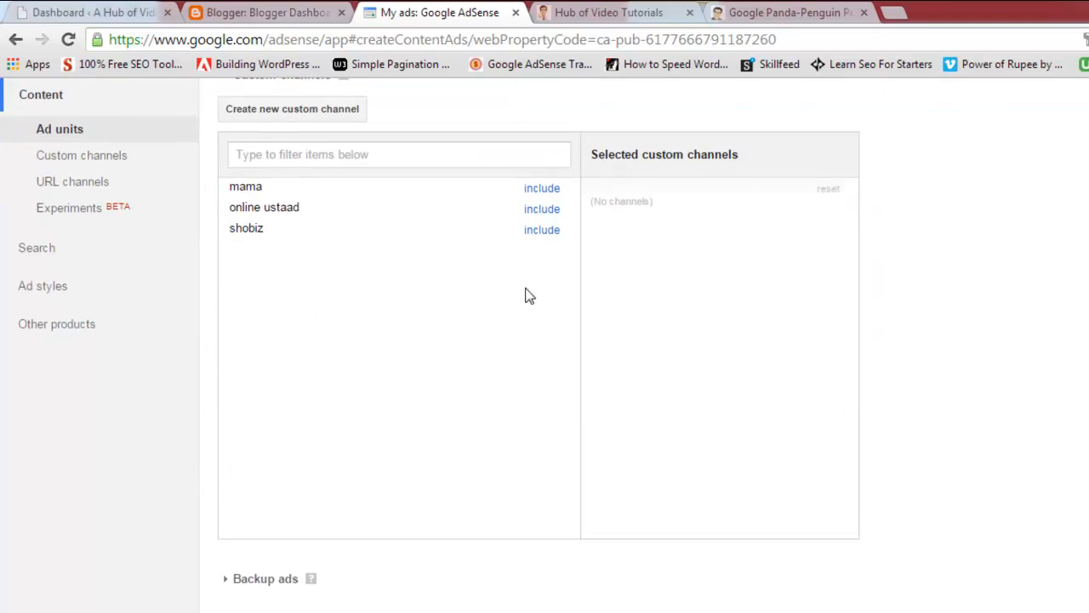
{"action": "left_click", "coordinate": [454, 160]}
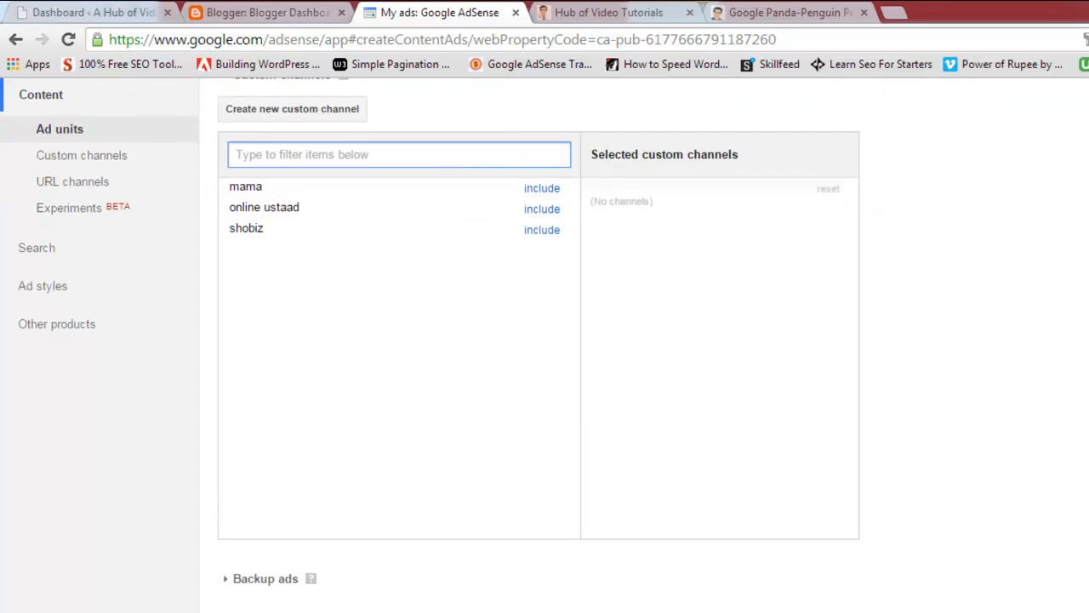
Step: Review the ad unit's settings and custom channels against the header ad on the onlinetuting.com homepage
{"action": "scroll", "coordinate": [454, 161], "scroll_direction": "up", "scroll_amount": 2}
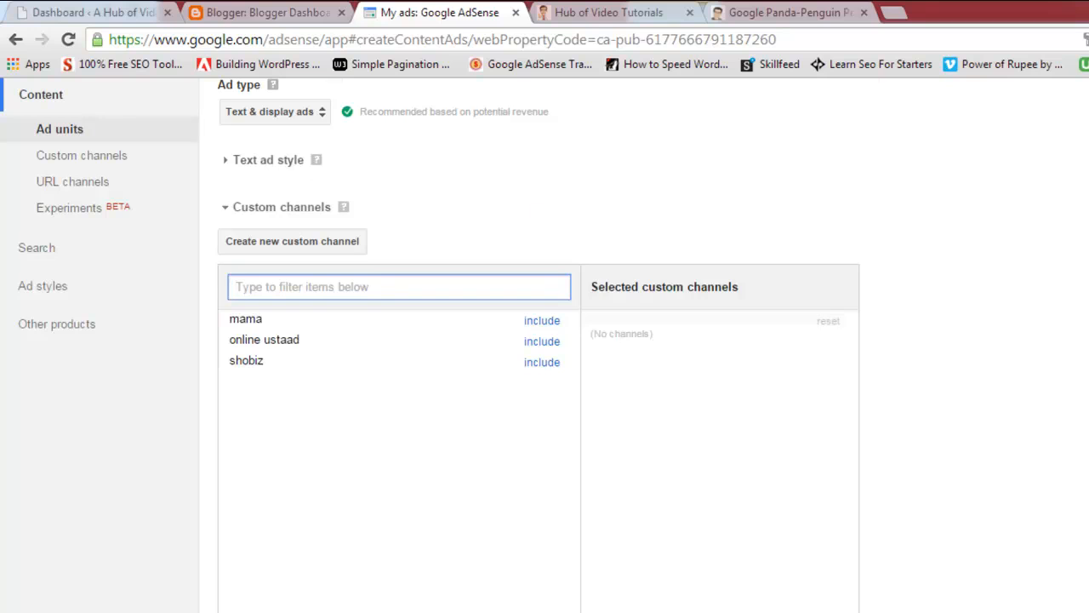
{"action": "scroll", "coordinate": [811, 180], "scroll_direction": "up", "scroll_amount": 4}
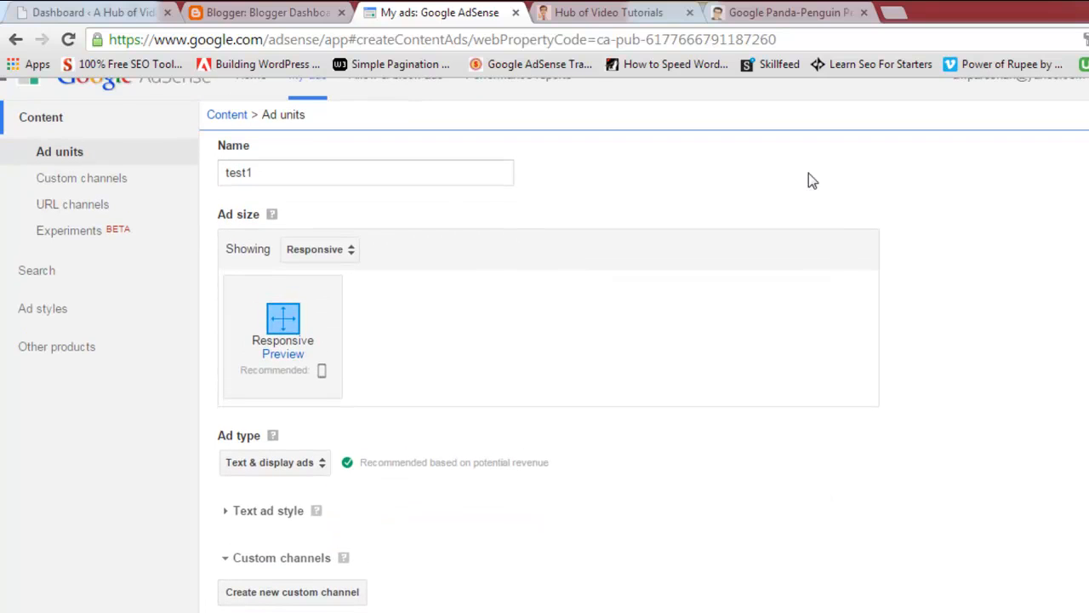
{"action": "scroll", "coordinate": [544, 344], "scroll_direction": "up", "scroll_amount": 1}
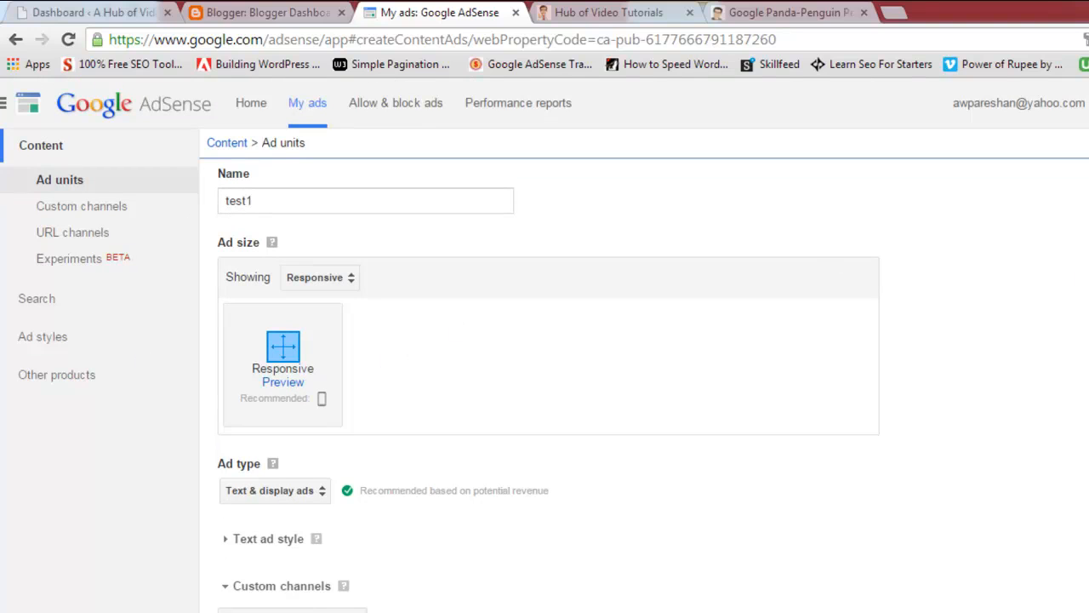
{"action": "scroll", "coordinate": [545, 345], "scroll_direction": "down", "scroll_amount": 6}
{"action": "scroll", "coordinate": [545, 345], "scroll_direction": "up", "scroll_amount": 1}
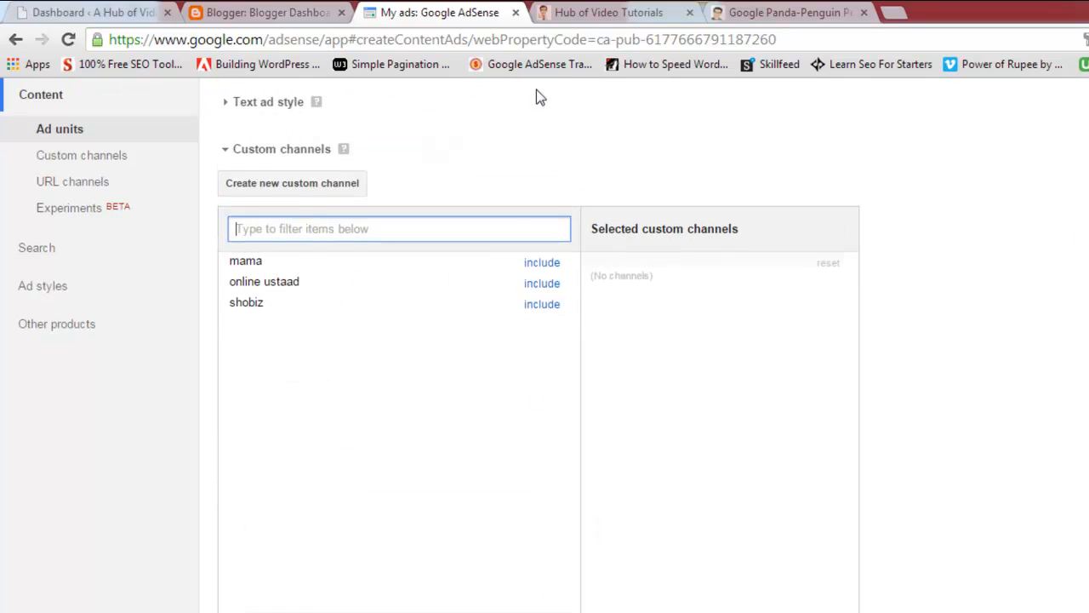
{"action": "left_click", "coordinate": [613, 12]}
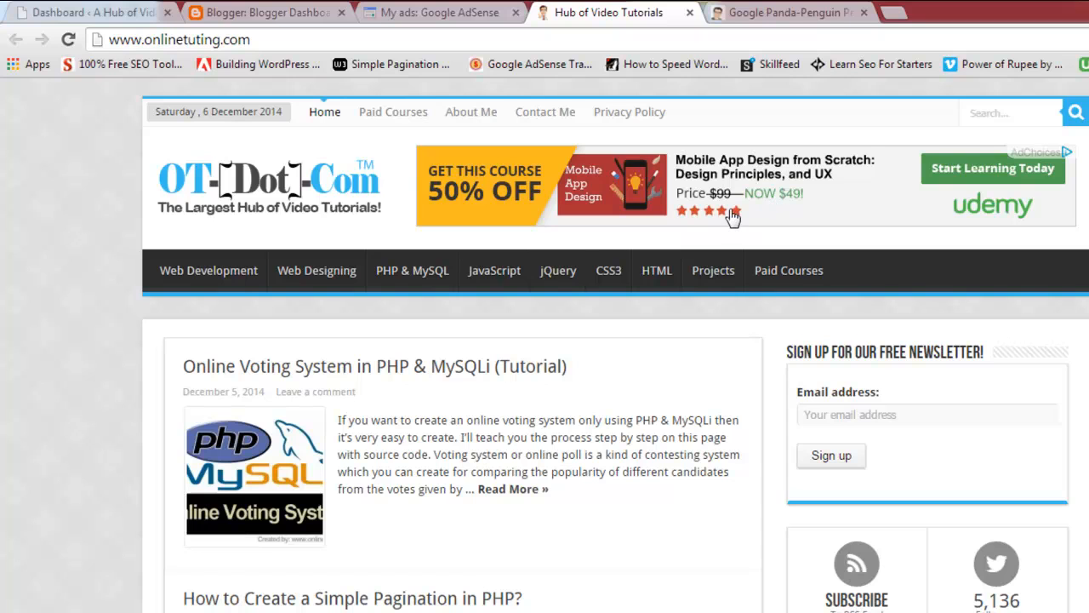
{"action": "left_click", "coordinate": [444, 15]}
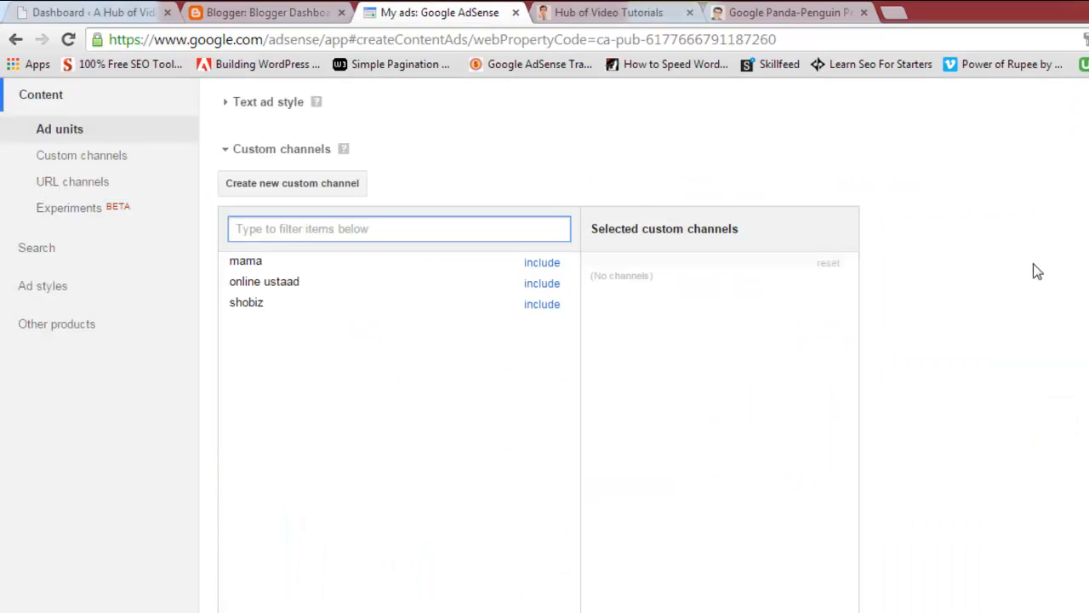
Step: Collapse the custom channels without including any, and review the ad unit's name, size, type and remaining options
{"action": "scroll", "coordinate": [559, 555], "scroll_direction": "down", "scroll_amount": 3}
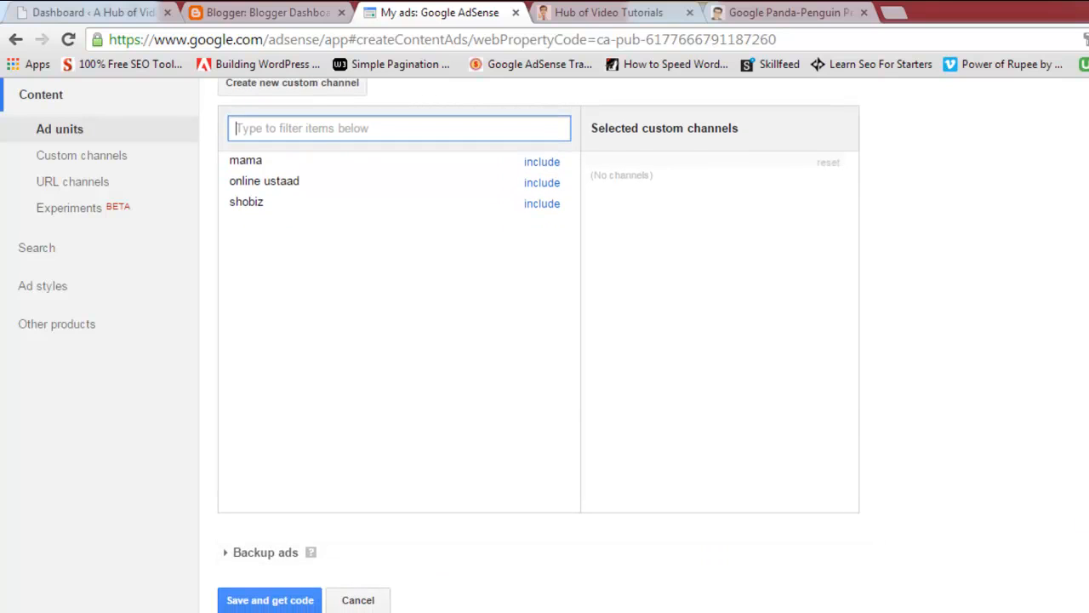
{"action": "scroll", "coordinate": [544, 340], "scroll_direction": "up", "scroll_amount": 4}
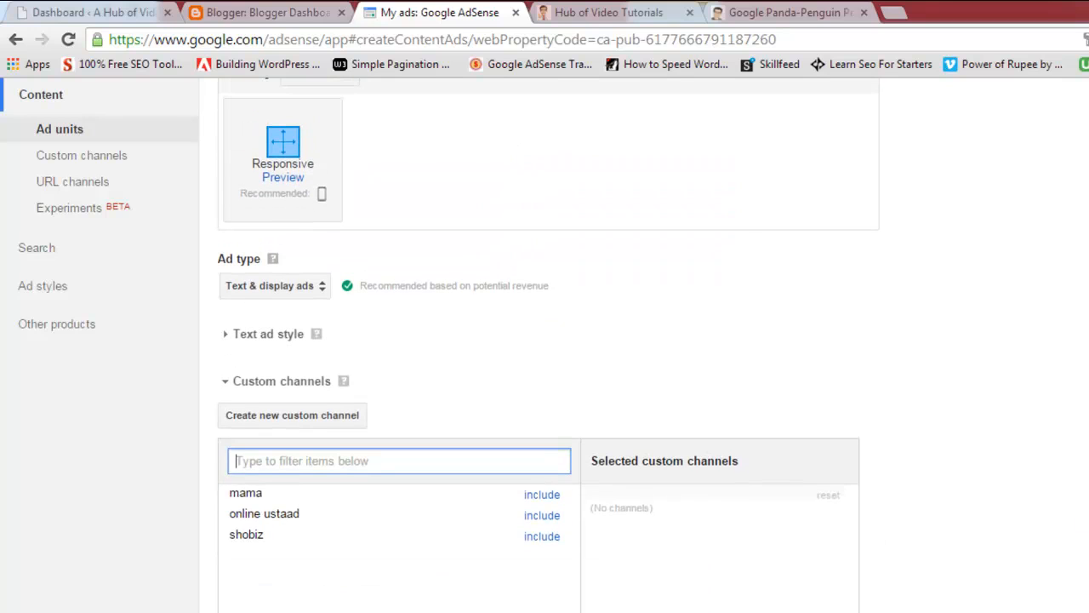
{"action": "left_click", "coordinate": [295, 382]}
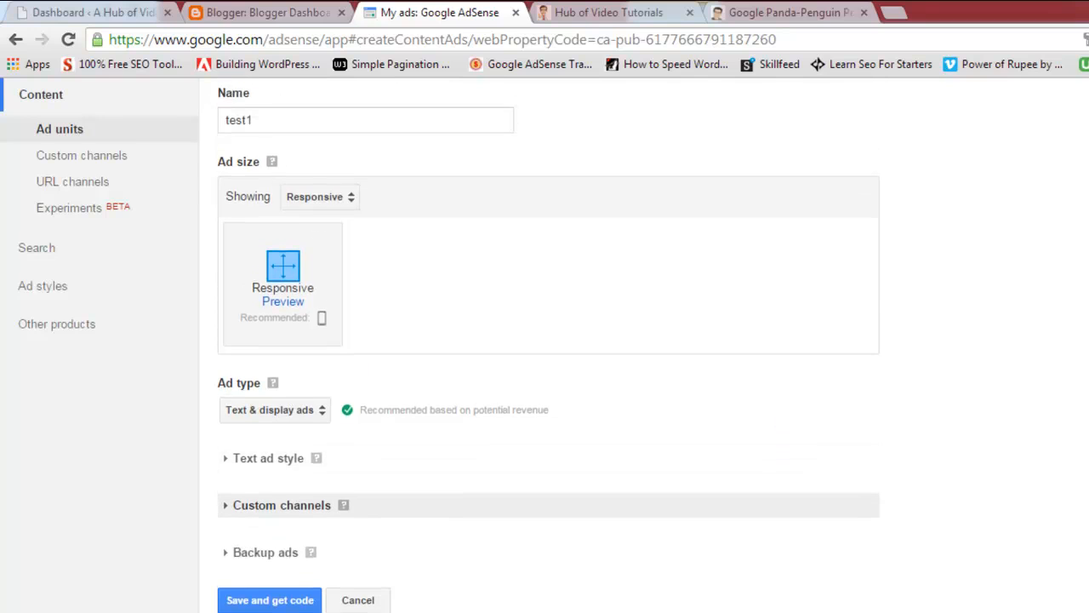
{"action": "scroll", "coordinate": [545, 340], "scroll_direction": "up", "scroll_amount": 1}
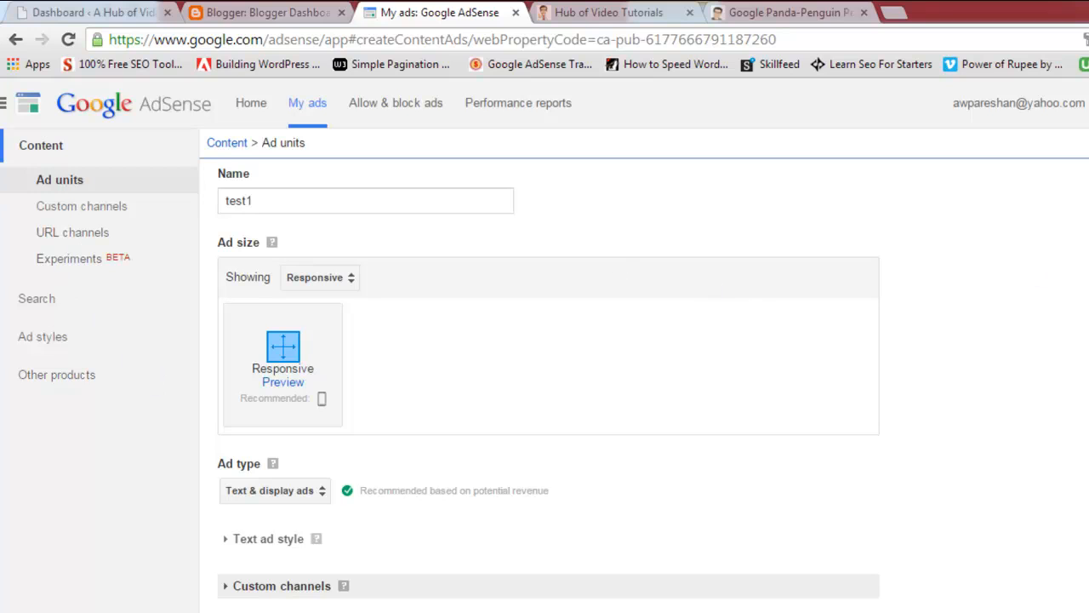
{"action": "scroll", "coordinate": [544, 340], "scroll_direction": "down", "scroll_amount": 2}
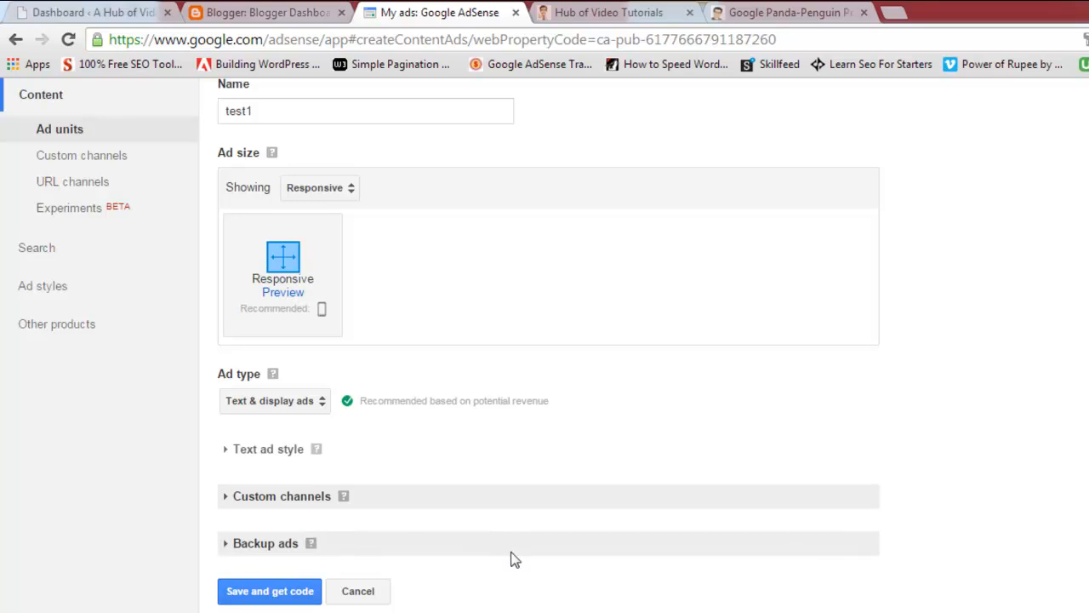
{"action": "scroll", "coordinate": [545, 341], "scroll_direction": "up", "scroll_amount": 2}
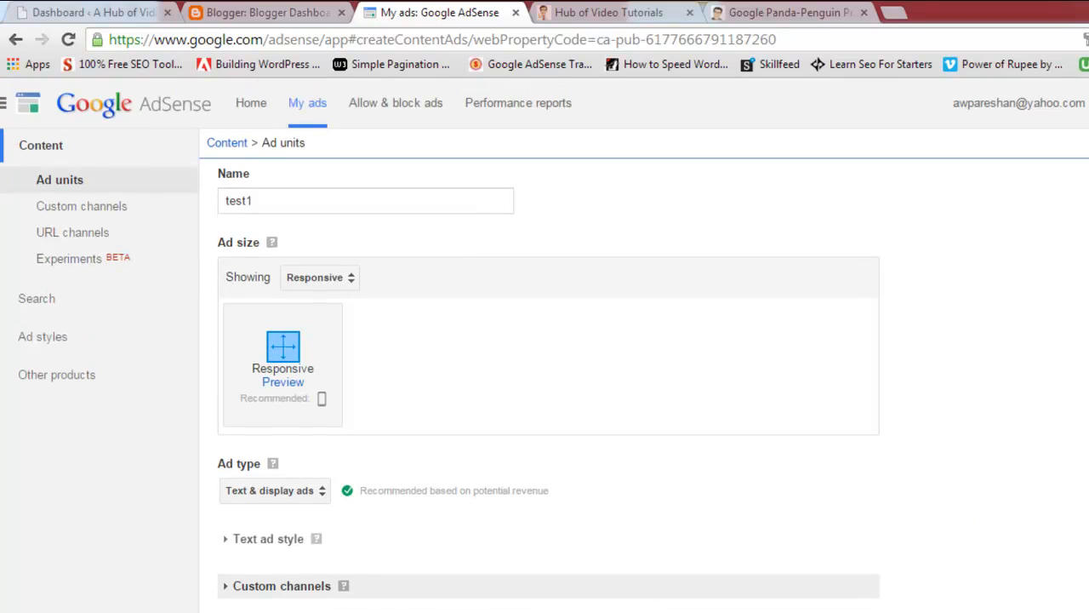
{"action": "scroll", "coordinate": [545, 340], "scroll_direction": "down", "scroll_amount": 2}
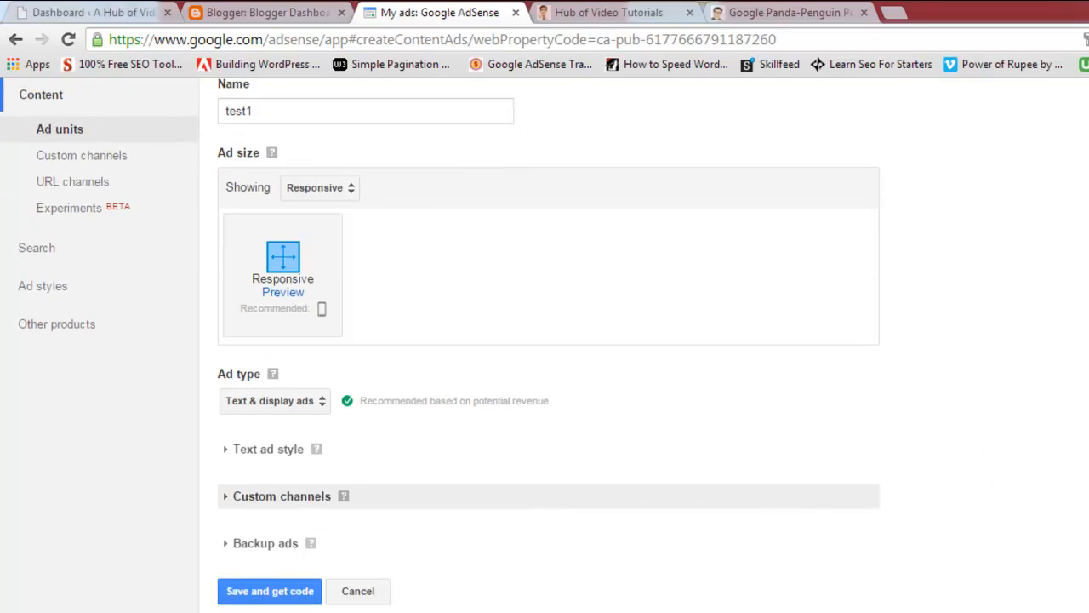
Step: Expand the text ad style options and examine the Default style's preview, colours and font settings
{"action": "left_click", "coordinate": [269, 451]}
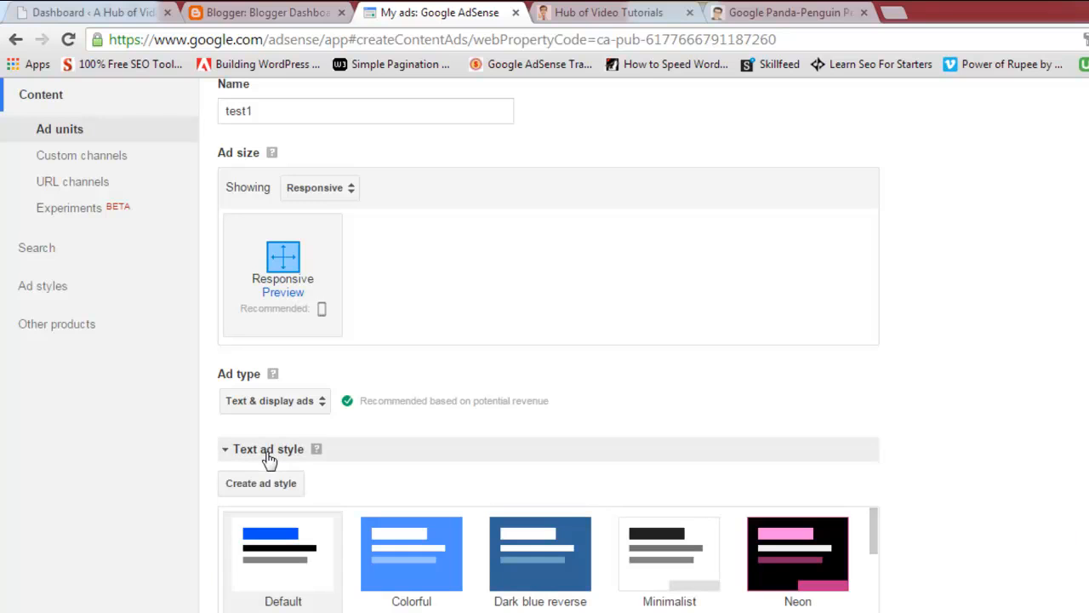
{"action": "scroll", "coordinate": [549, 340], "scroll_direction": "down", "scroll_amount": 5}
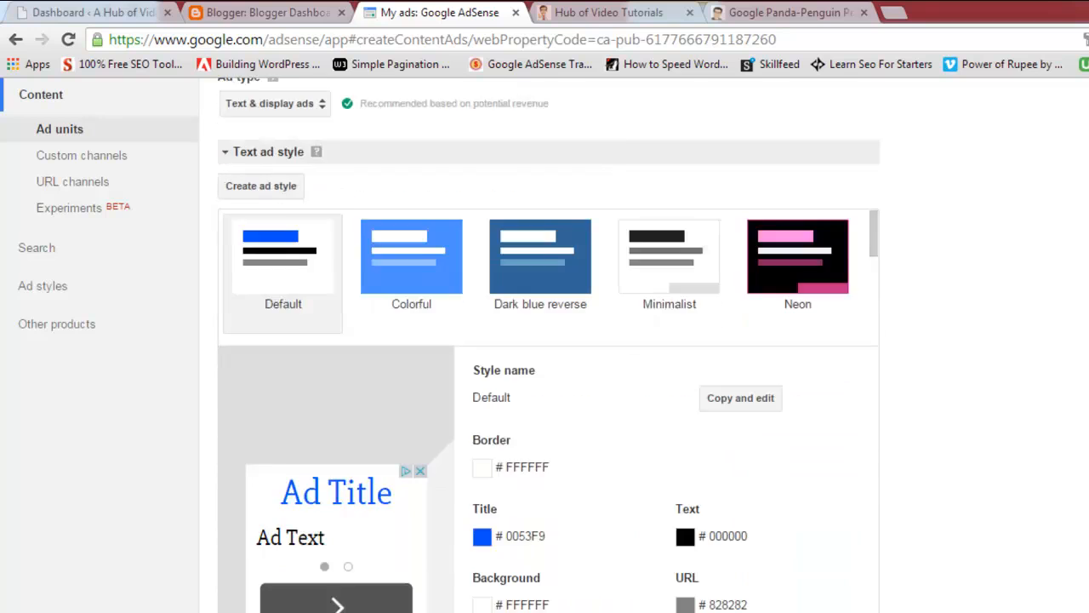
{"action": "scroll", "coordinate": [549, 340], "scroll_direction": "up", "scroll_amount": 1}
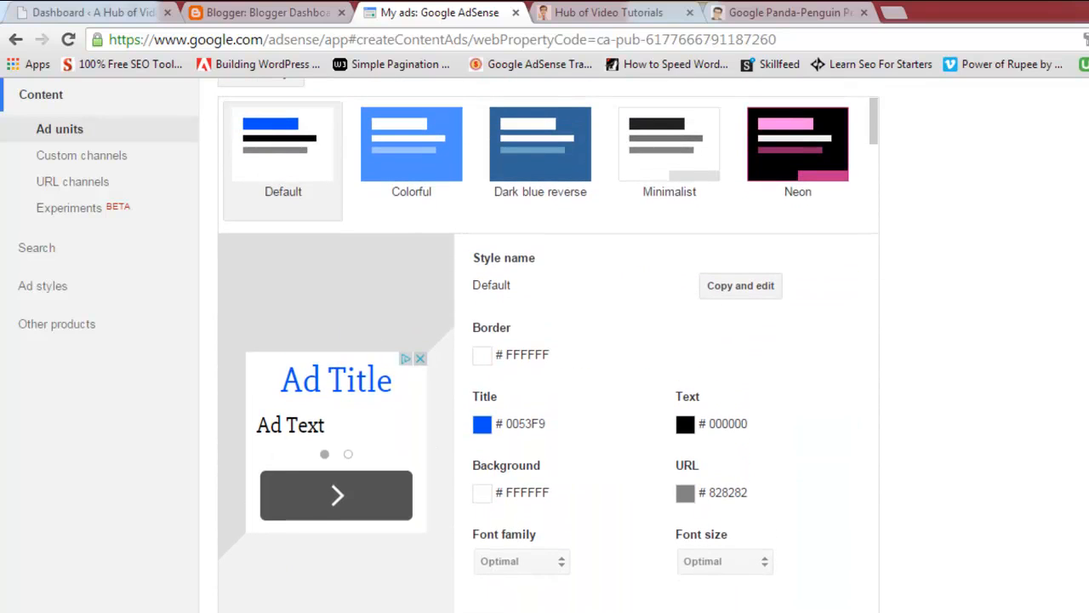
{"action": "scroll", "coordinate": [549, 345], "scroll_direction": "down", "scroll_amount": 2}
{"action": "scroll", "coordinate": [549, 344], "scroll_direction": "up", "scroll_amount": 3}
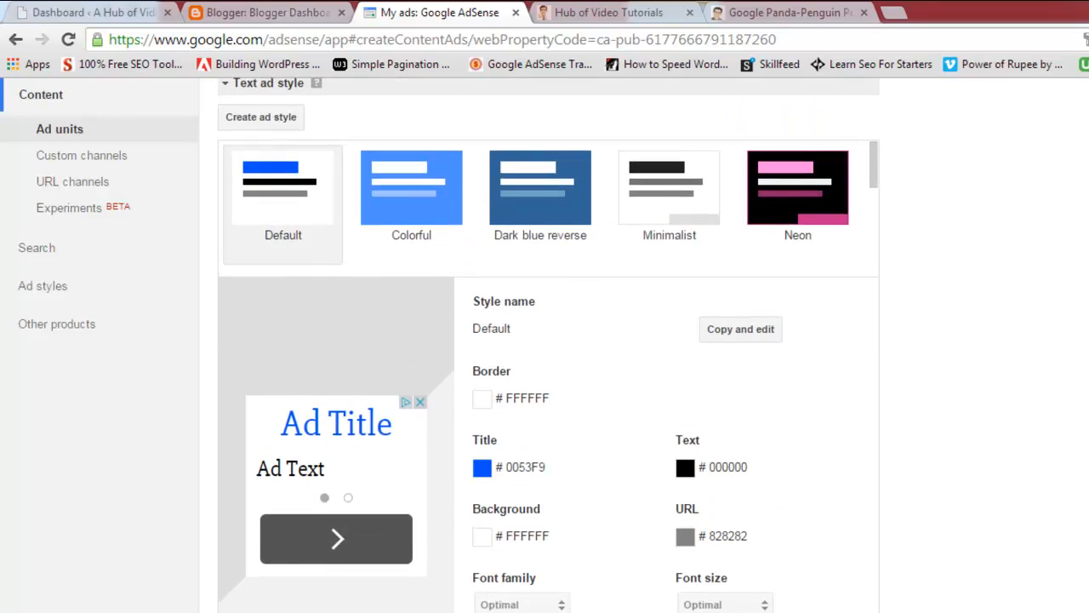
{"action": "scroll", "coordinate": [549, 344], "scroll_direction": "down", "scroll_amount": 1}
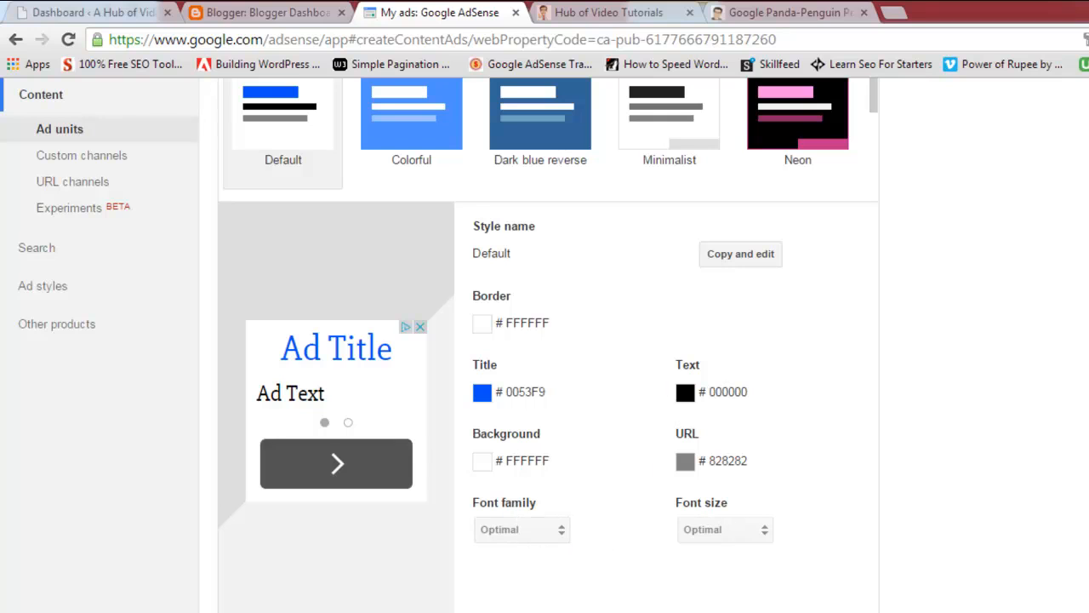
{"action": "scroll", "coordinate": [548, 340], "scroll_direction": "up", "scroll_amount": 2}
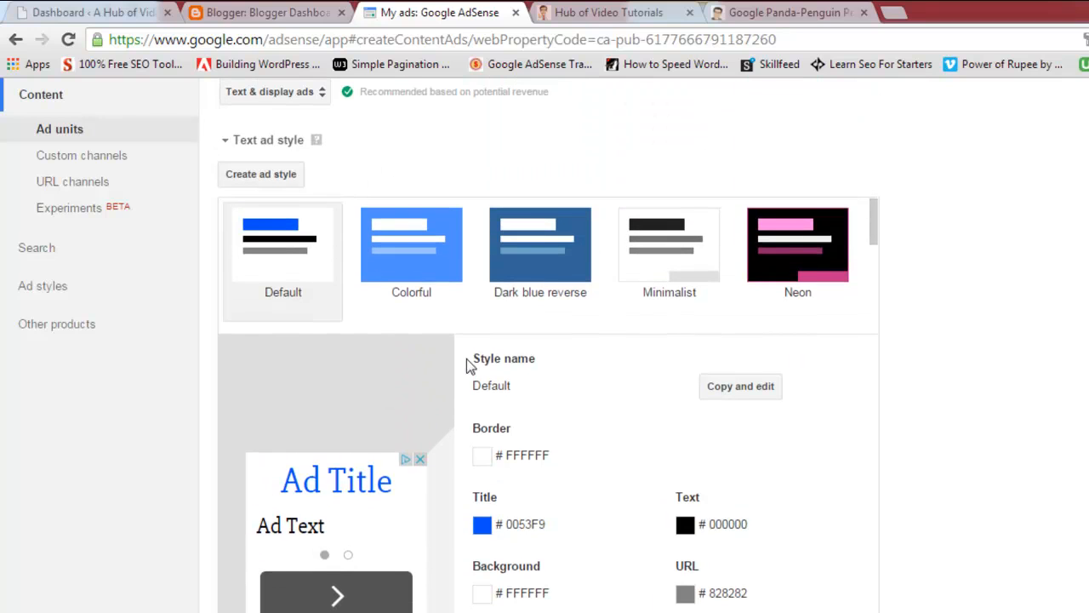
Step: Preview the Colorful, Dark blue reverse, Minimalist and Neon text ad styles in turn
{"action": "left_click", "coordinate": [393, 258]}
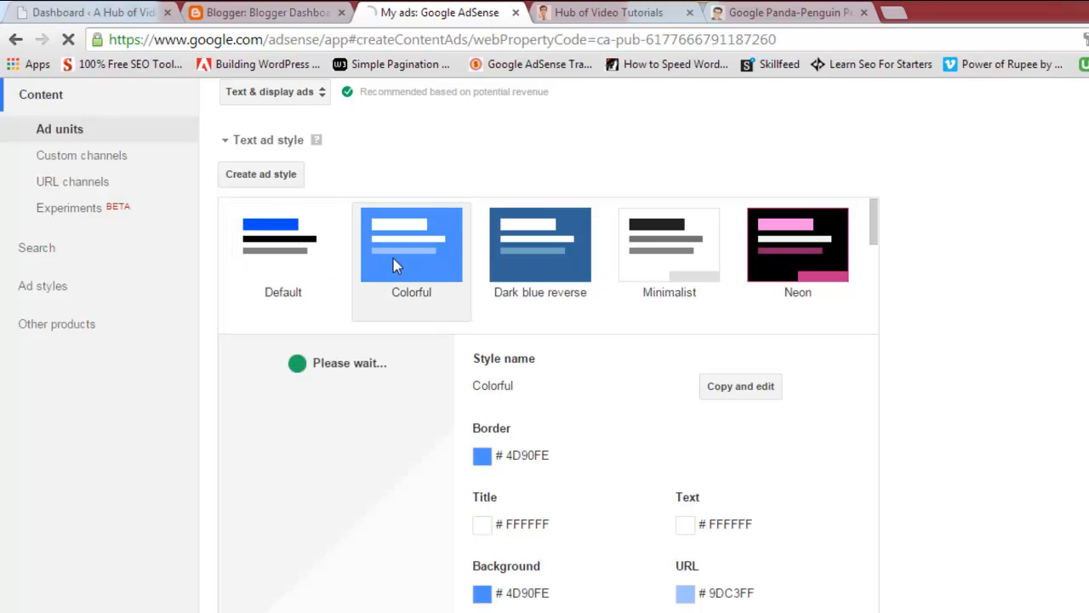
{"action": "left_click", "coordinate": [521, 287]}
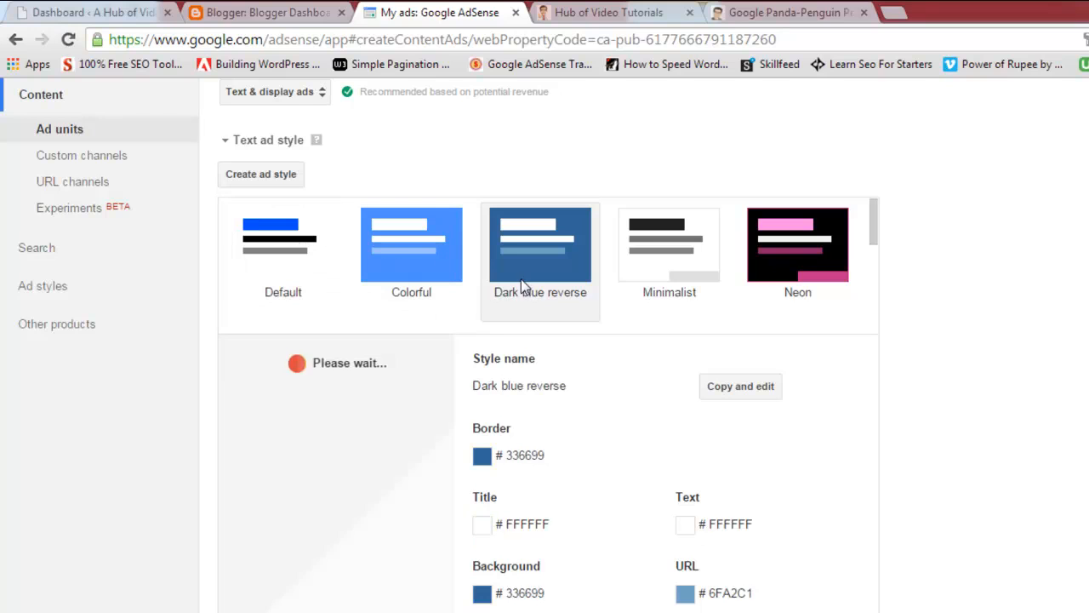
{"action": "left_click", "coordinate": [667, 275]}
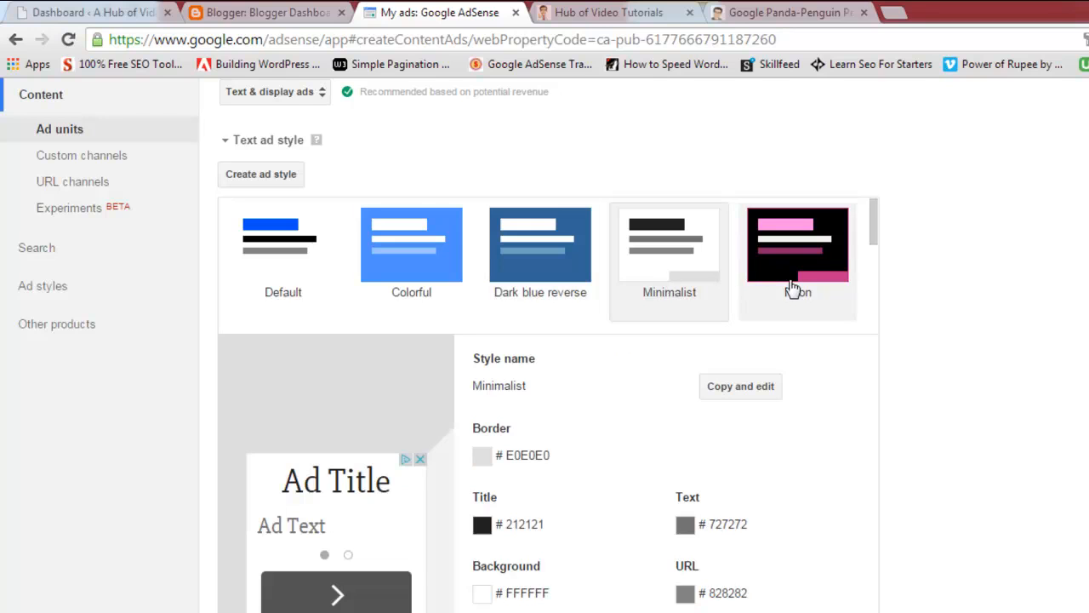
{"action": "left_click", "coordinate": [794, 290]}
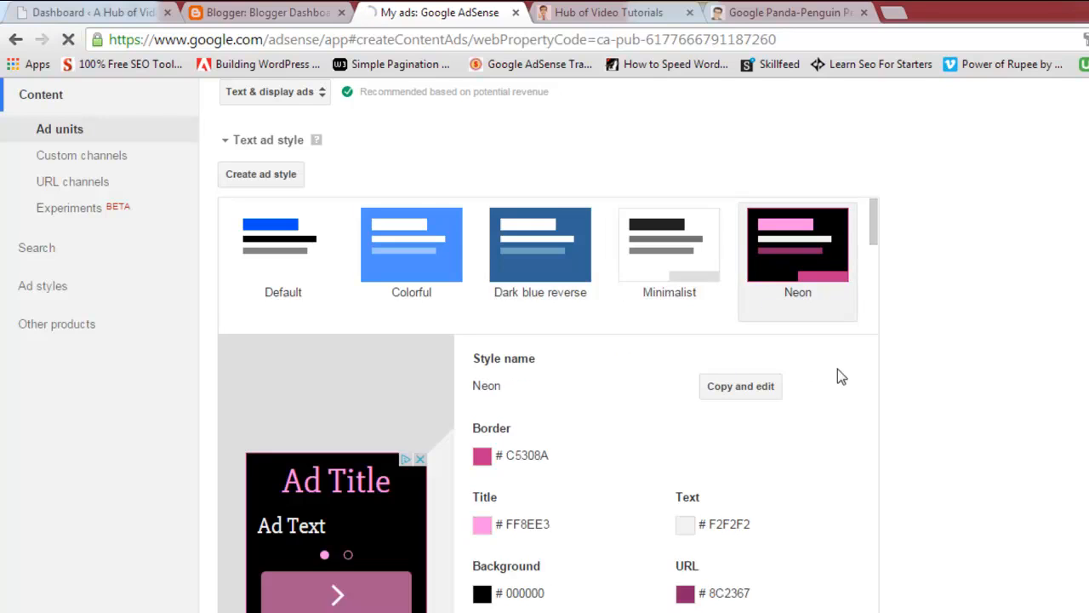
Step: Reselect the Default text ad style and examine its title and text colours
{"action": "left_click", "coordinate": [292, 249]}
{"action": "scroll", "coordinate": [922, 389], "scroll_direction": "down", "scroll_amount": 2}
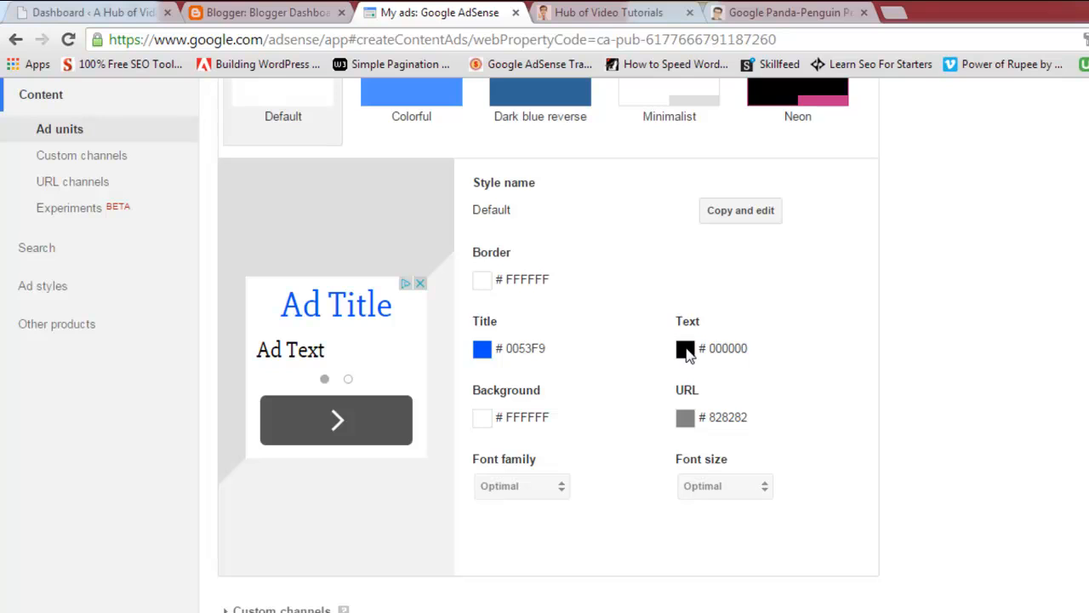
{"action": "left_click", "coordinate": [685, 350]}
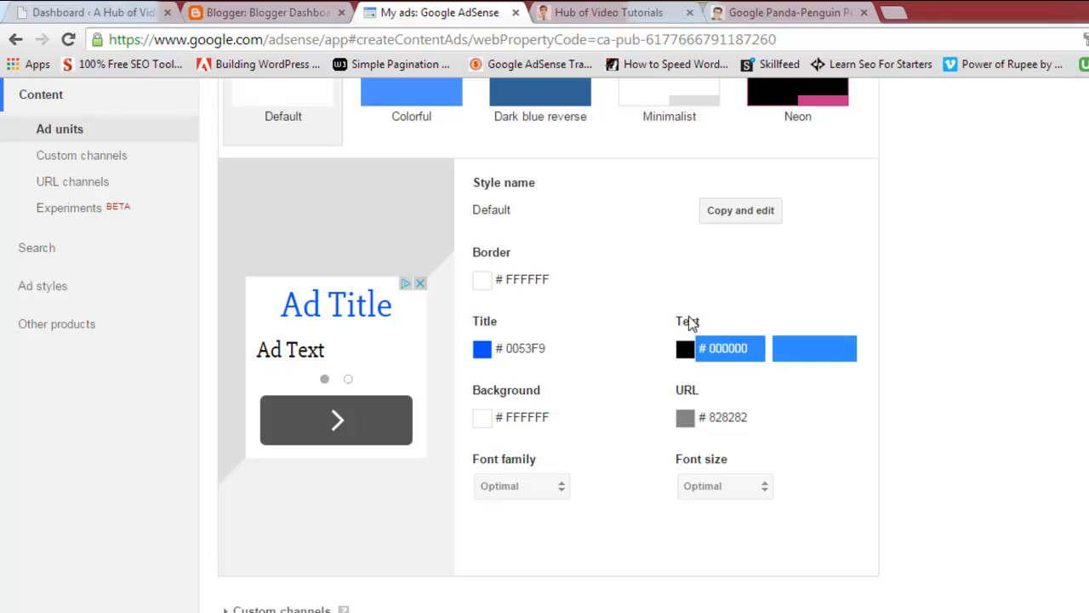
{"action": "double_click", "coordinate": [689, 322]}
{"action": "left_click", "coordinate": [482, 354]}
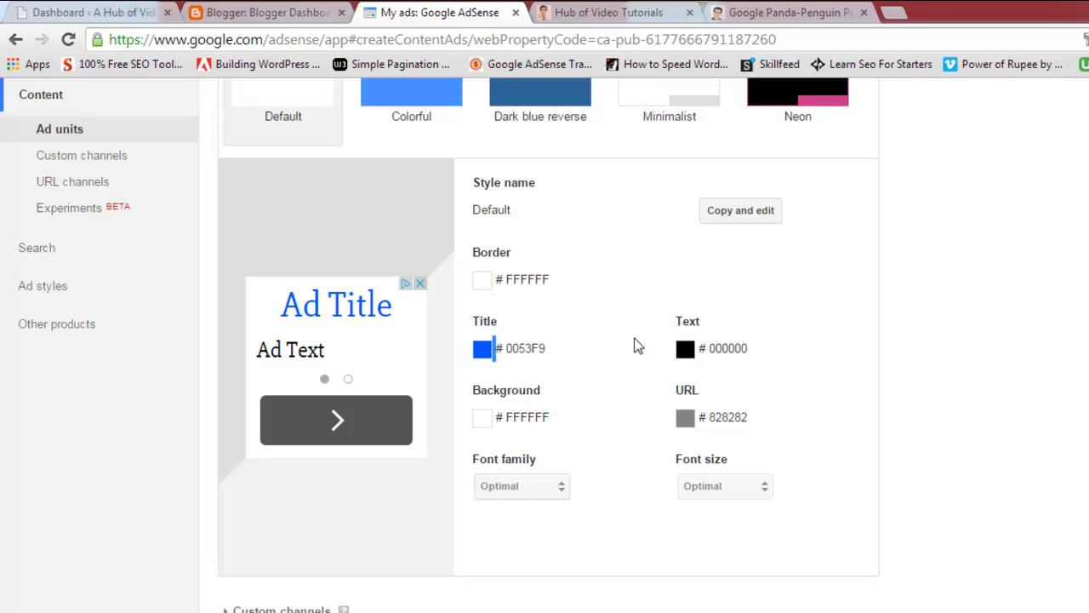
Step: Make an editable copy of the Default style with border colour CC0000, title colour 4C4C4C and background colour 66B5FF
{"action": "left_click", "coordinate": [738, 213]}
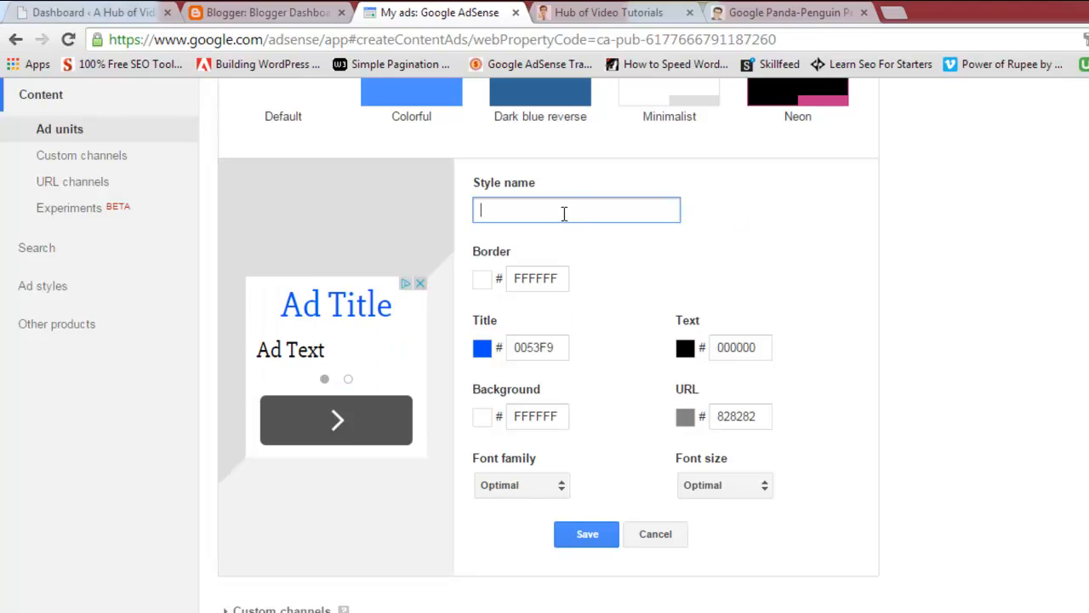
{"action": "left_click", "coordinate": [481, 281]}
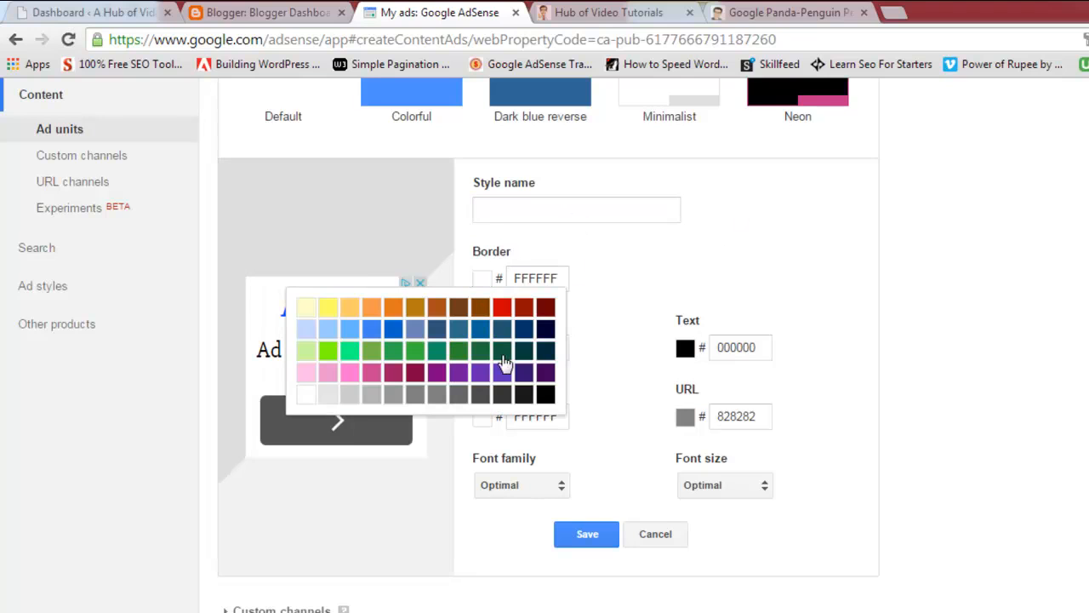
{"action": "left_click", "coordinate": [502, 308]}
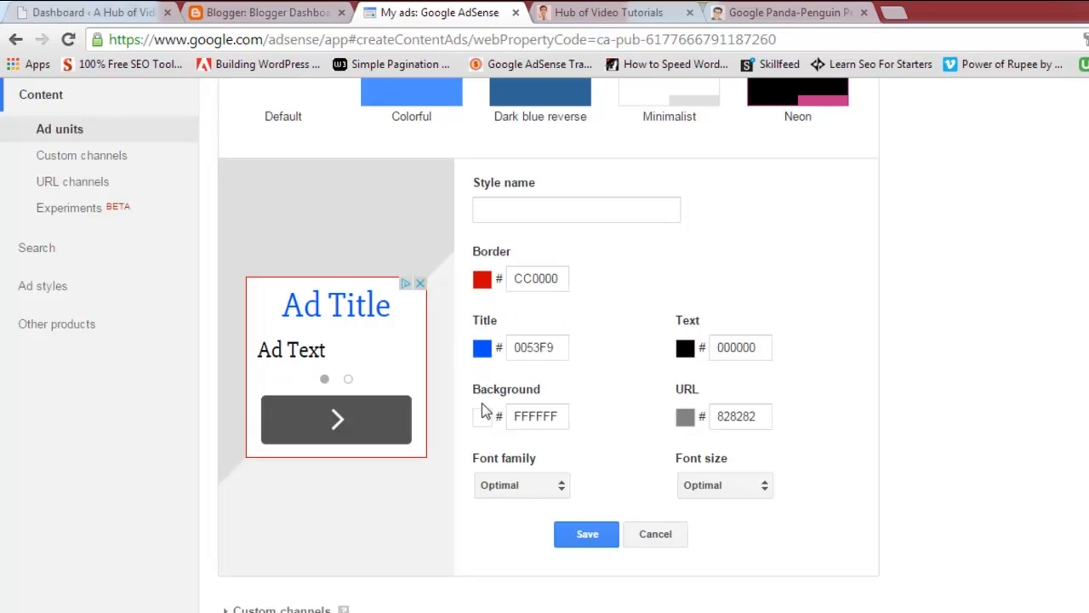
{"action": "left_click", "coordinate": [486, 350]}
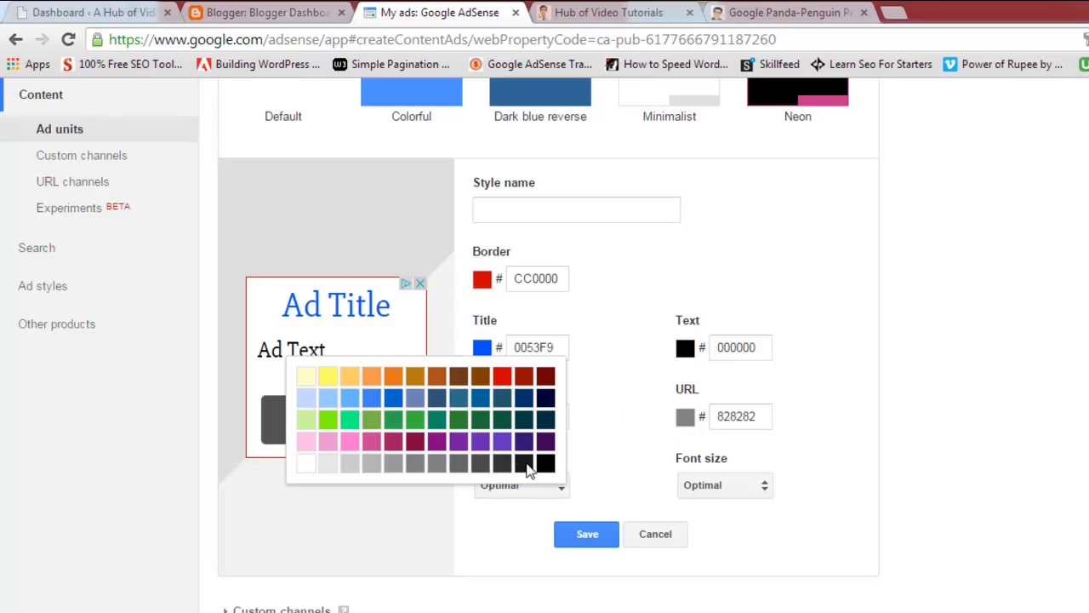
{"action": "left_click", "coordinate": [480, 463]}
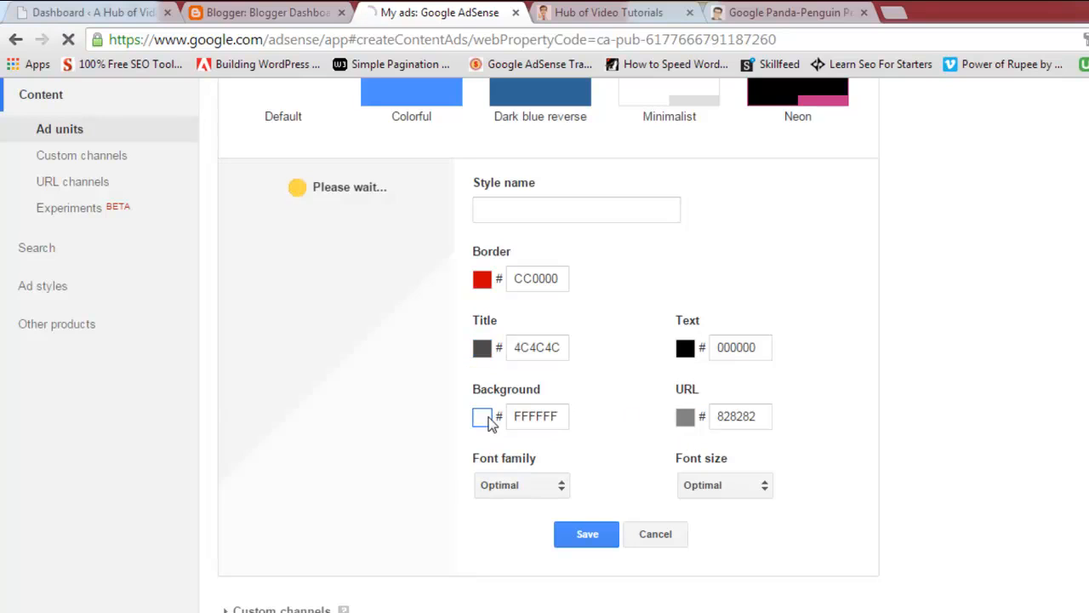
{"action": "left_click", "coordinate": [482, 417]}
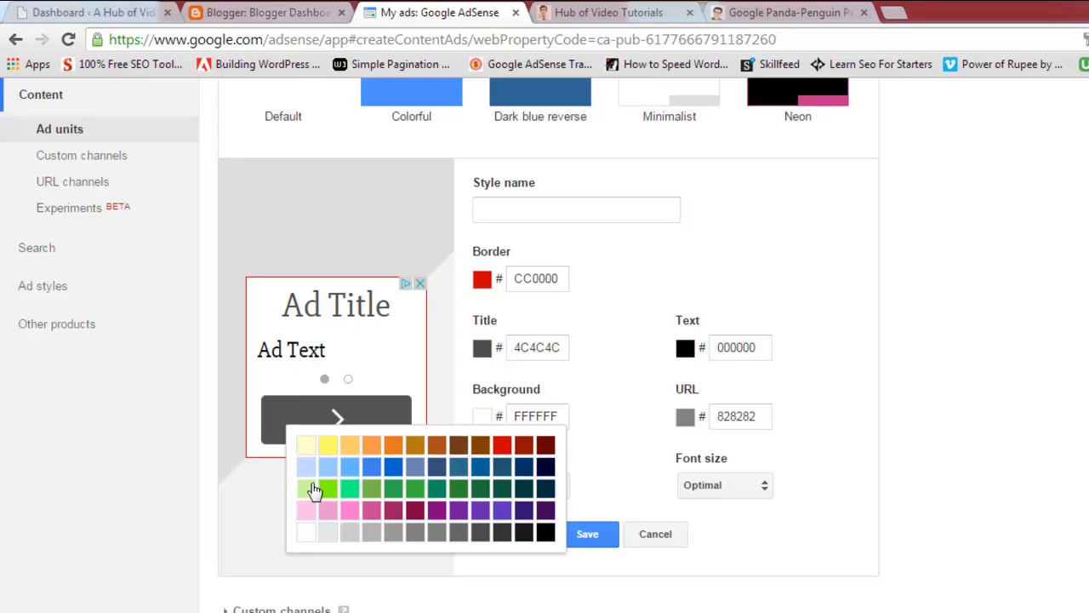
{"action": "left_click", "coordinate": [351, 468]}
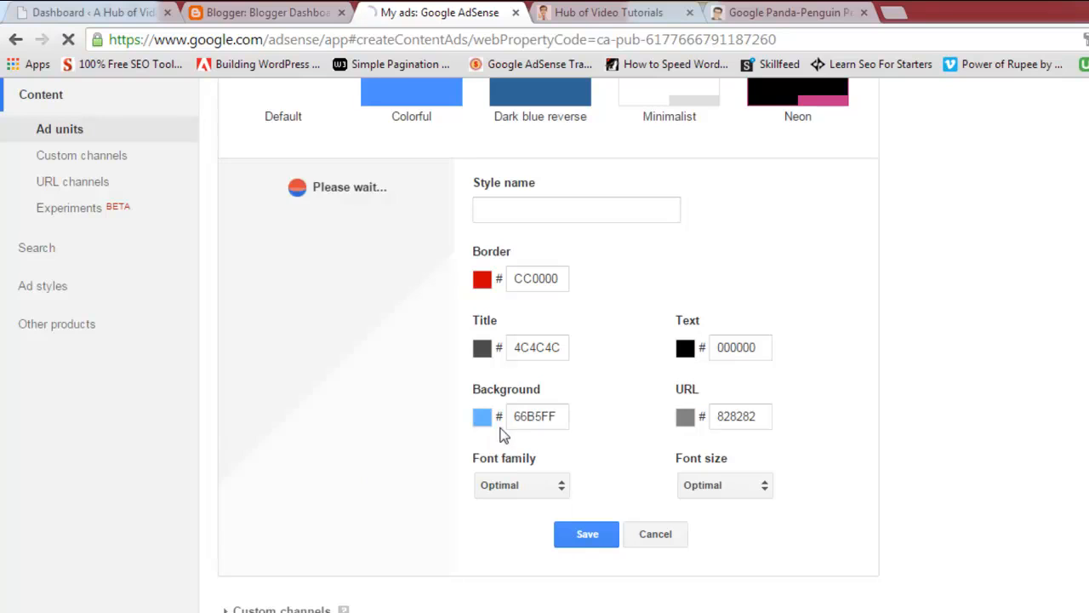
Step: Set the copied style's font family to Verdana and its text colour to FFCC66, leaving the font size at Optimal
{"action": "left_click", "coordinate": [537, 485]}
{"action": "left_click", "coordinate": [529, 510]}
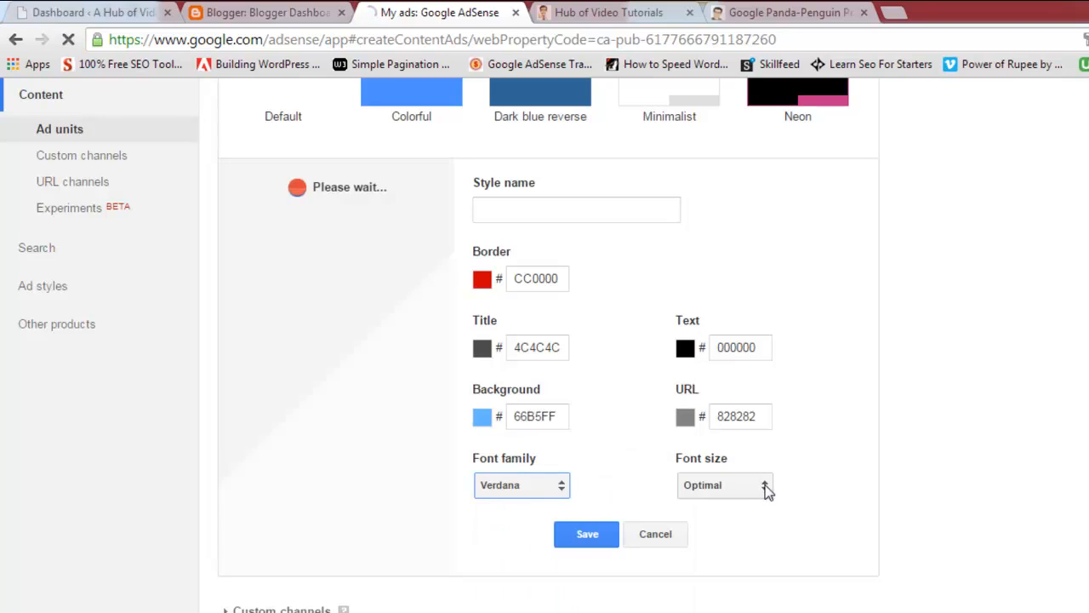
{"action": "left_click", "coordinate": [764, 485]}
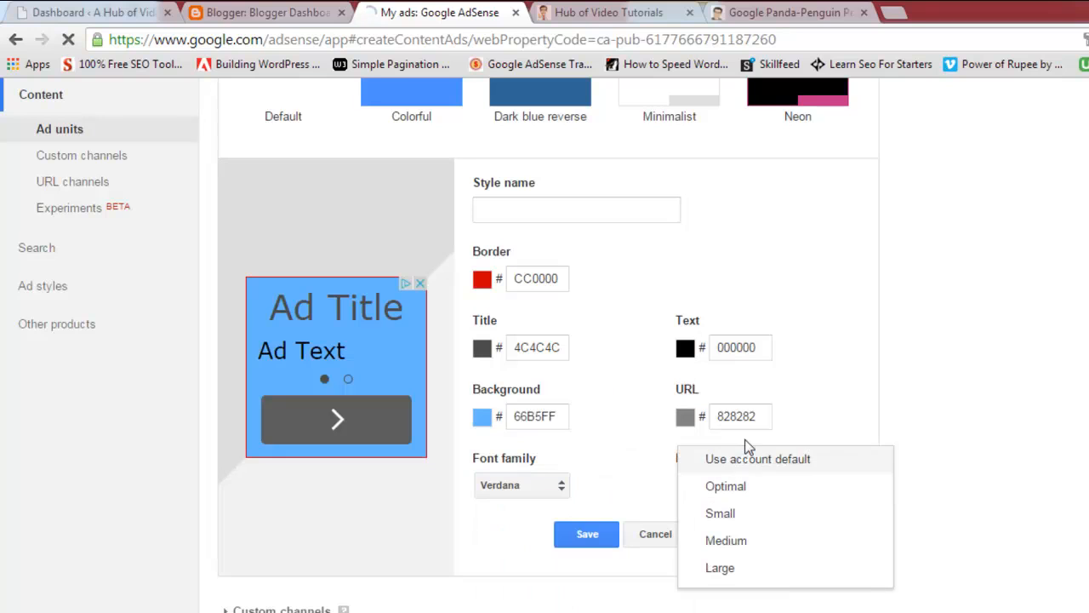
{"action": "left_click", "coordinate": [1017, 450]}
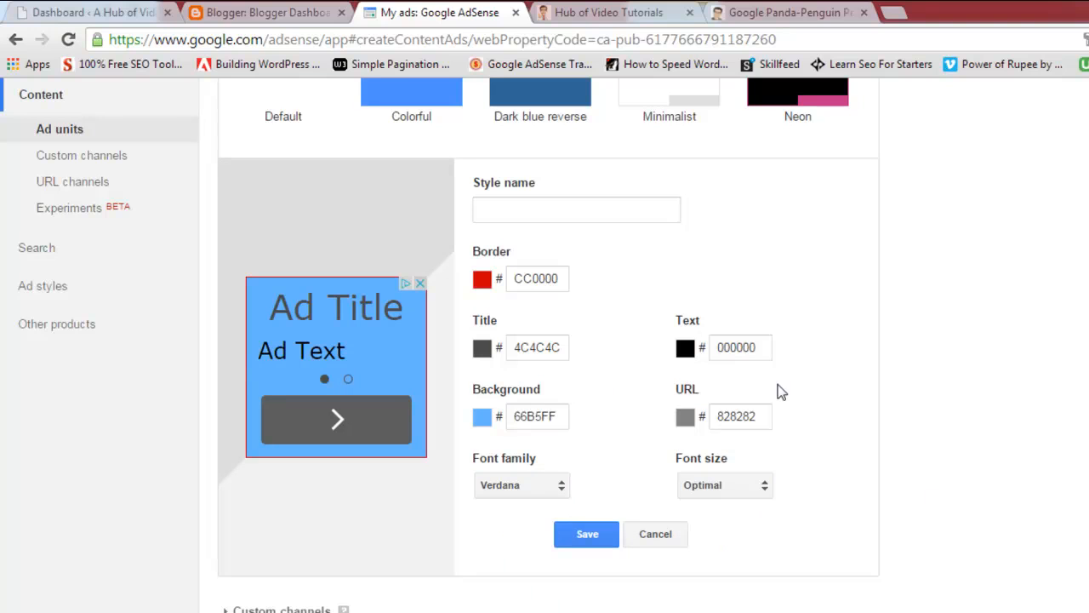
{"action": "left_click", "coordinate": [683, 350]}
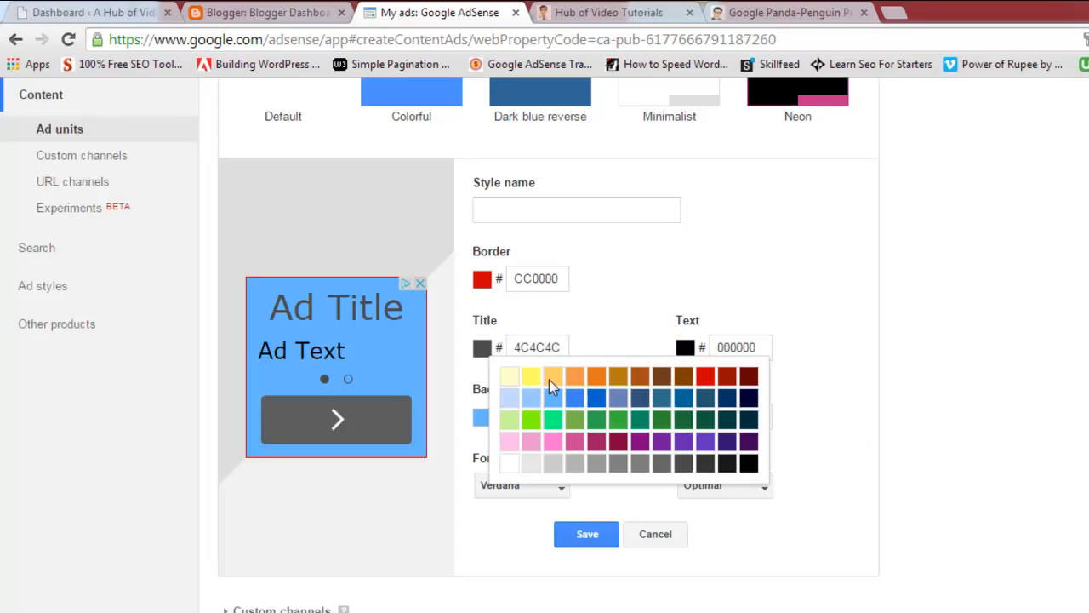
{"action": "left_click", "coordinate": [553, 378]}
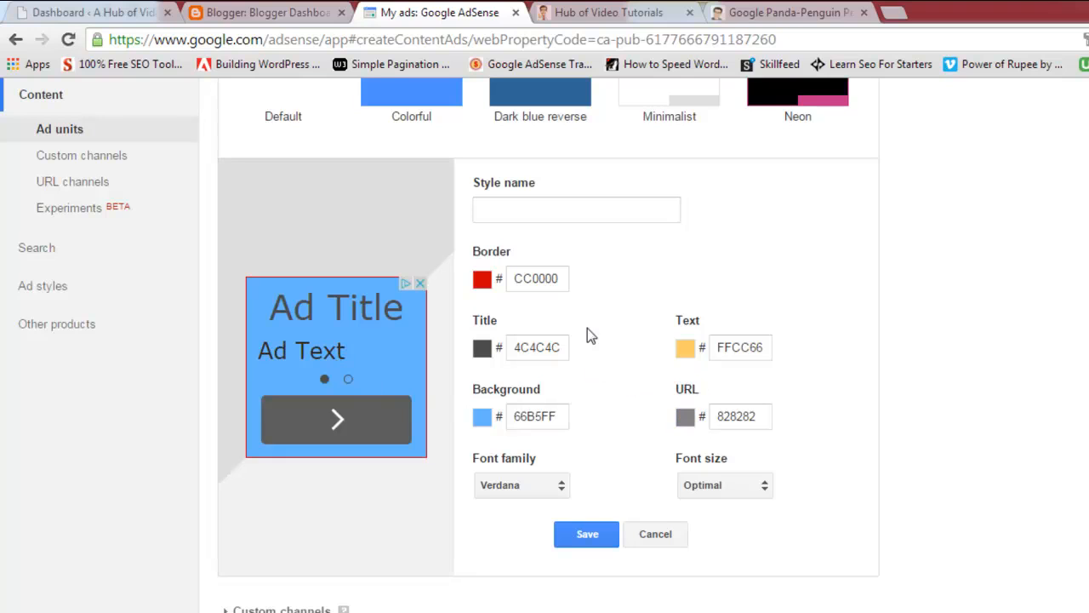
Step: Name the custom ad style test1, save it, and check its entry among the text ad styles
{"action": "left_click", "coordinate": [573, 219]}
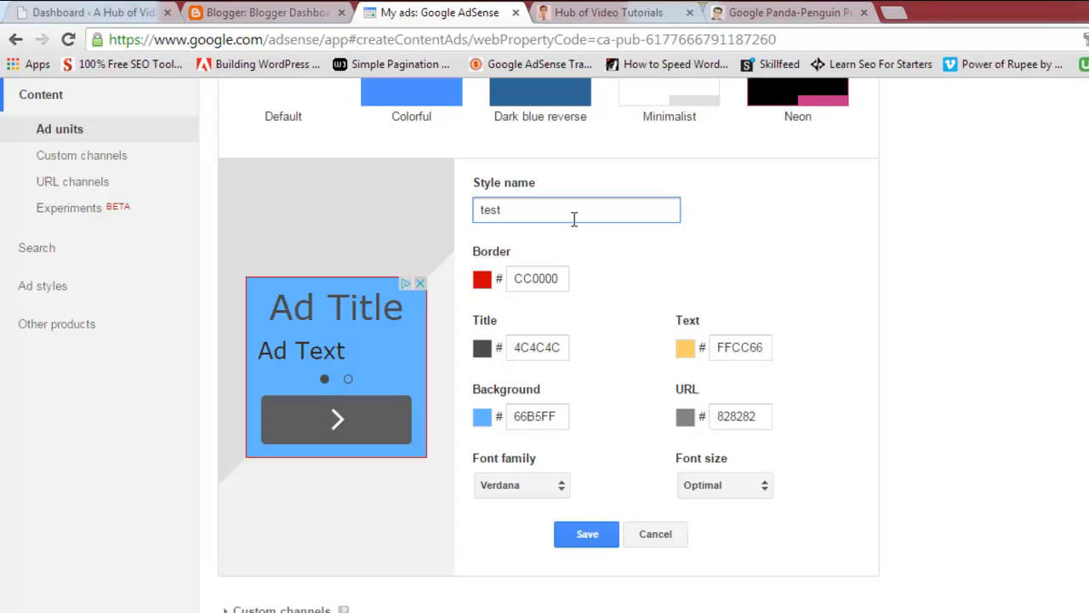
{"action": "left_click", "coordinate": [589, 536]}
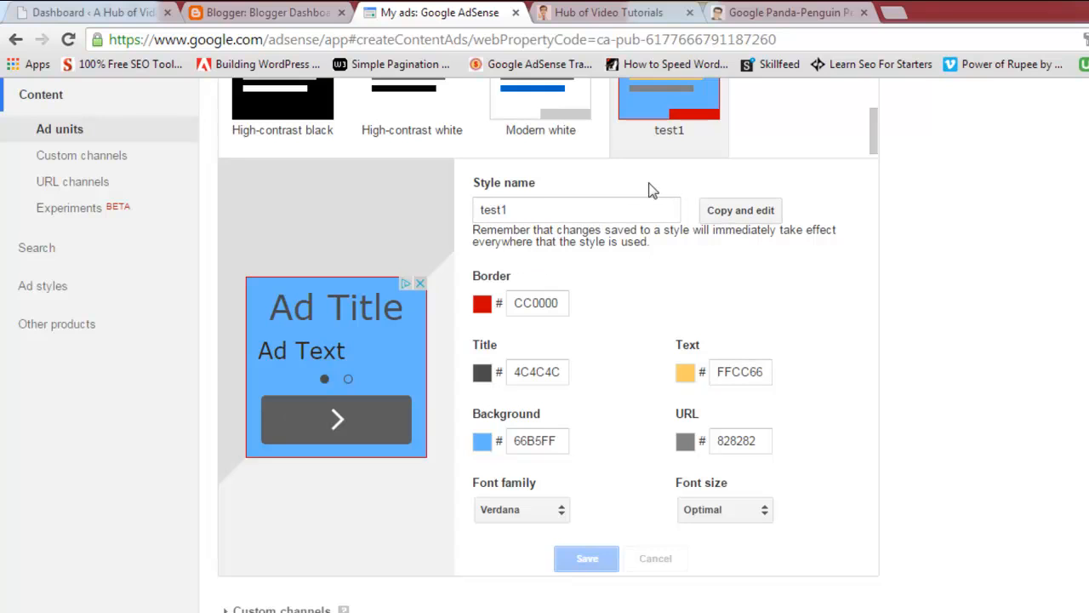
{"action": "scroll", "coordinate": [548, 345], "scroll_direction": "up", "scroll_amount": 4}
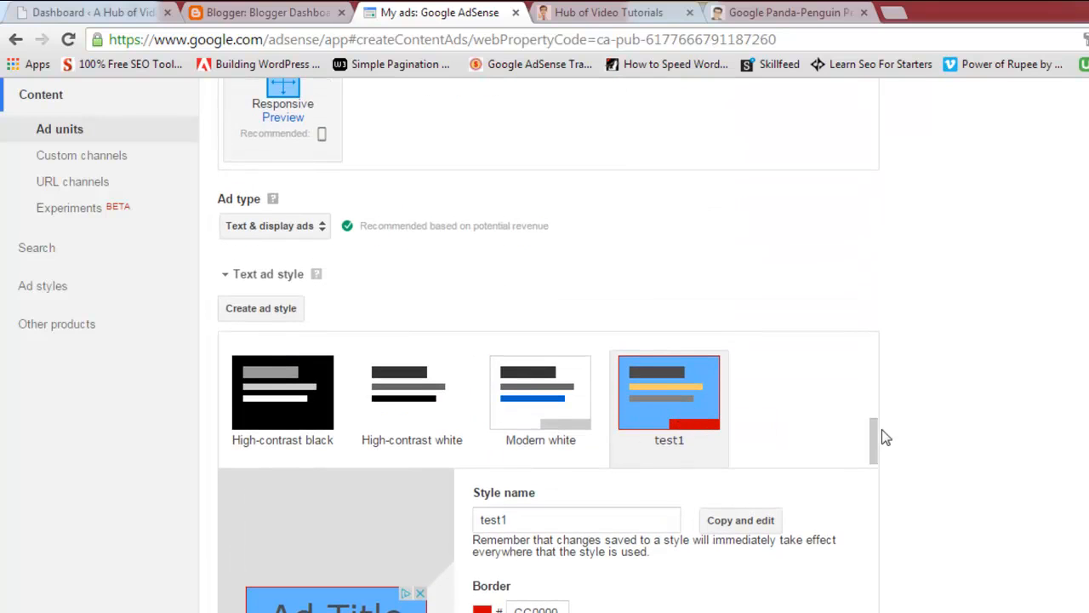
{"action": "left_click_drag", "start_coordinate": [877, 448], "coordinate": [863, 479]}
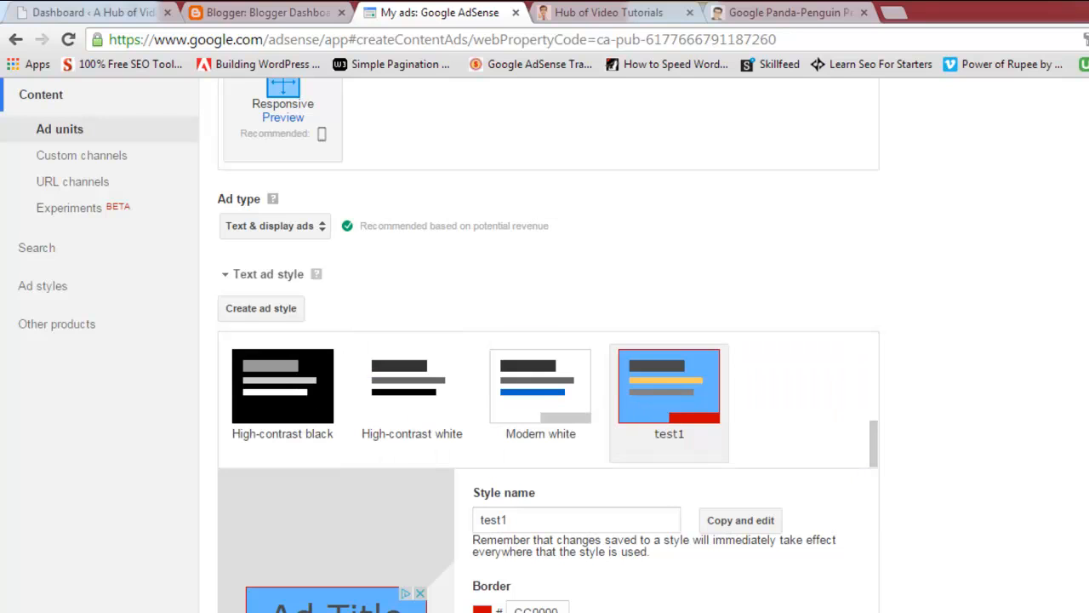
Step: Save the test1 ad unit to generate its code, and select the entire ad code
{"action": "scroll", "coordinate": [548, 344], "scroll_direction": "down", "scroll_amount": 5}
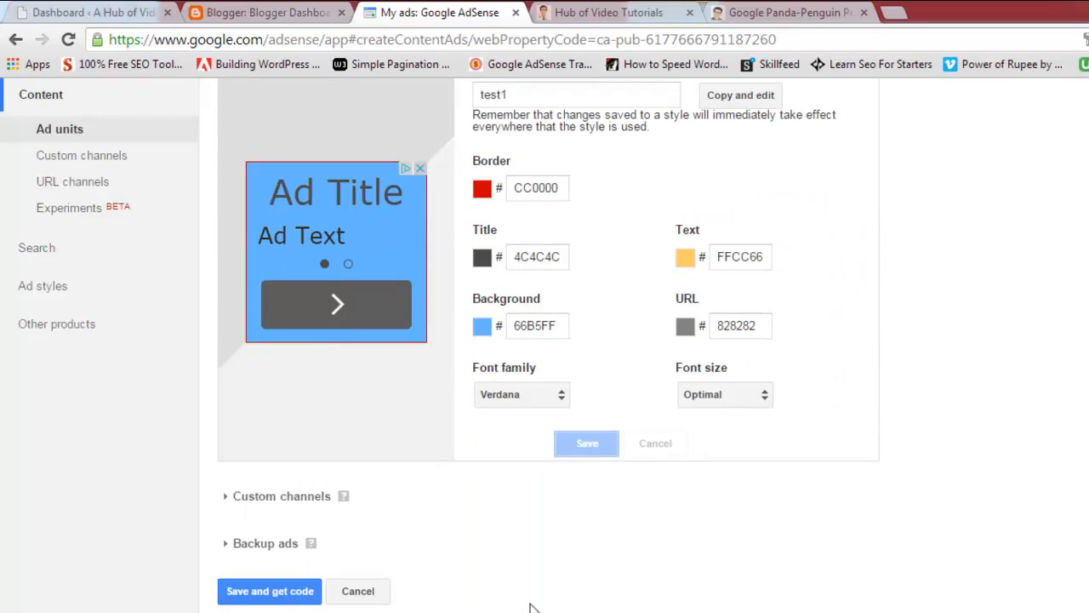
{"action": "left_click", "coordinate": [269, 592]}
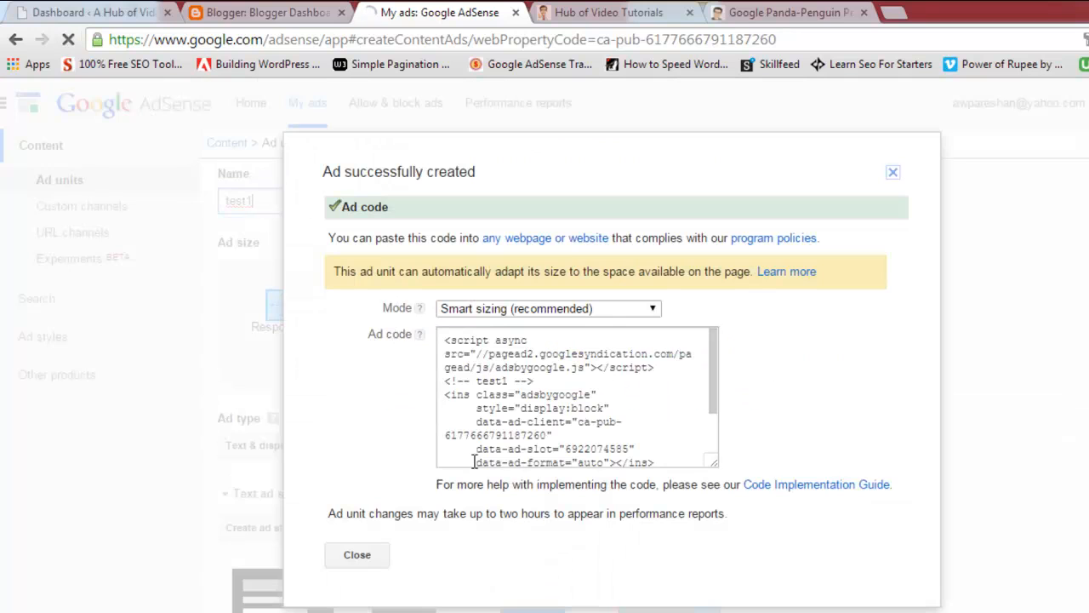
{"action": "mouse_move", "coordinate": [716, 372]}
{"action": "left_mouse_down"}
{"action": "mouse_move", "coordinate": [716, 423]}
{"action": "mouse_move", "coordinate": [720, 357]}
{"action": "left_mouse_up"}
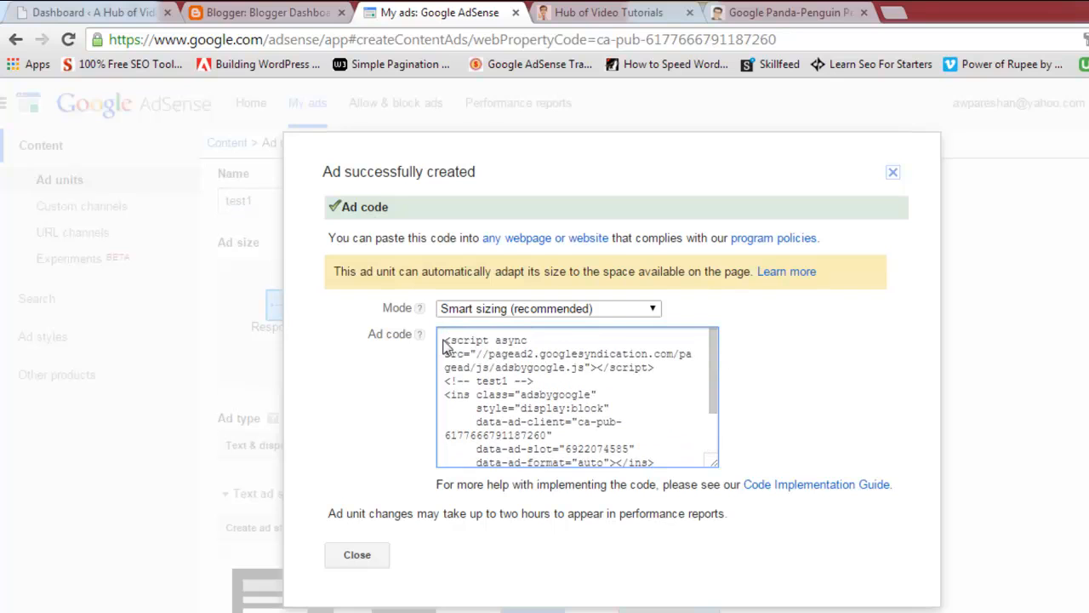
{"action": "left_click_drag", "start_coordinate": [445, 339], "coordinate": [655, 557]}
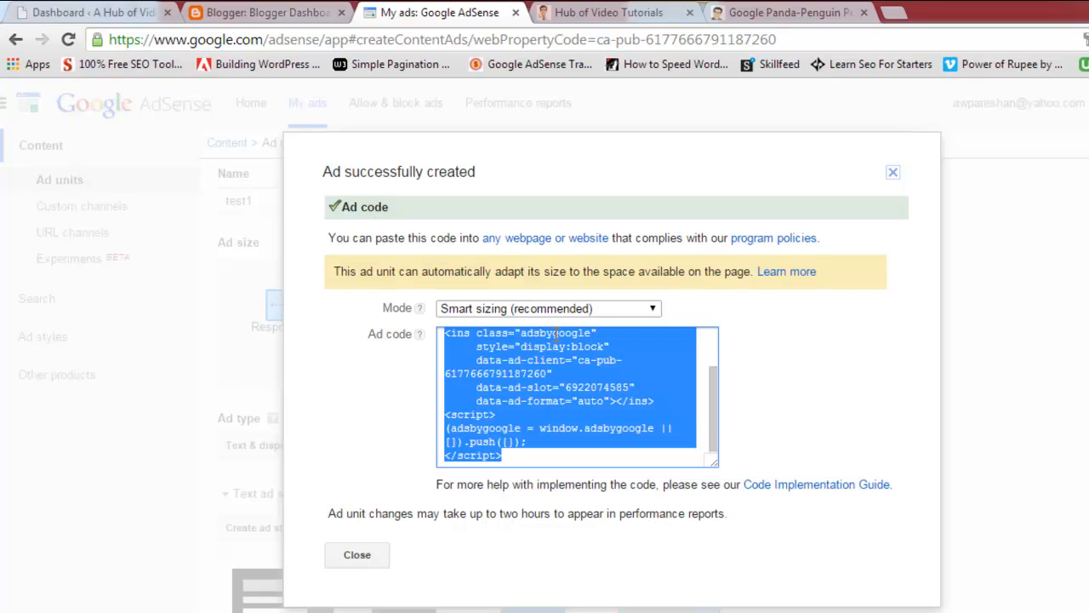
Step: Place the onlinetuting.com site tab beside its WordPress dashboard tab, compare the two pages, and return to the dashboard
{"action": "left_click", "coordinate": [114, 12]}
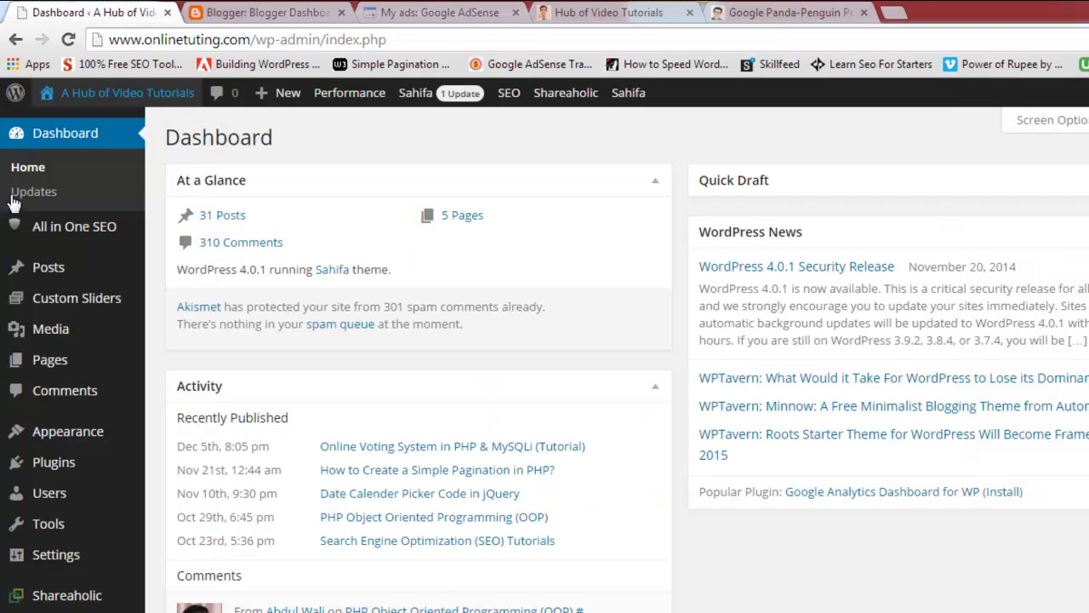
{"action": "left_click", "coordinate": [627, 10]}
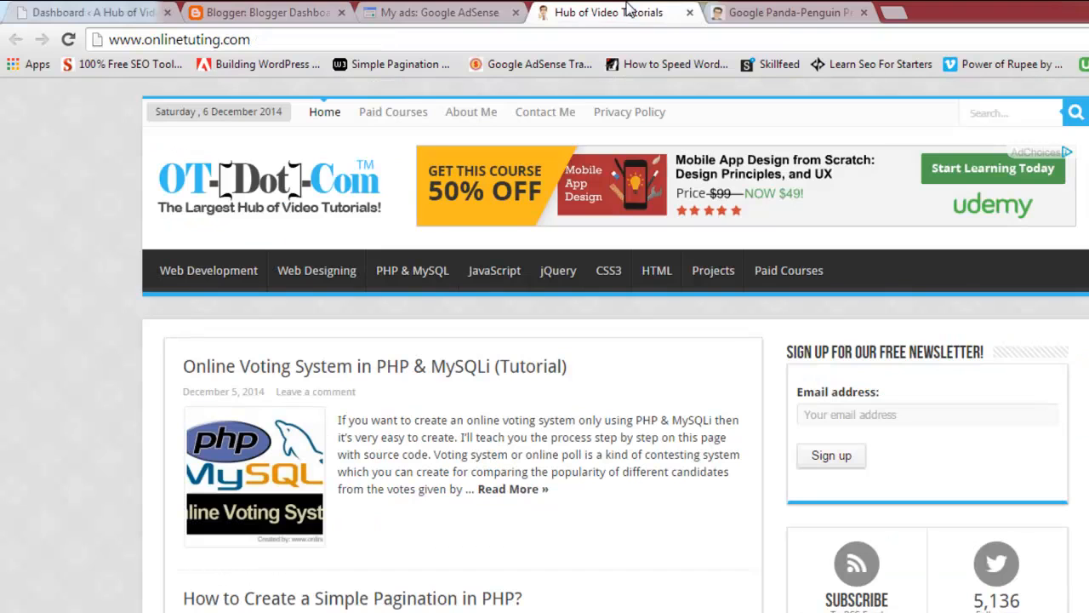
{"action": "left_click_drag", "start_coordinate": [627, 11], "coordinate": [279, 10]}
{"action": "left_click", "coordinate": [93, 10]}
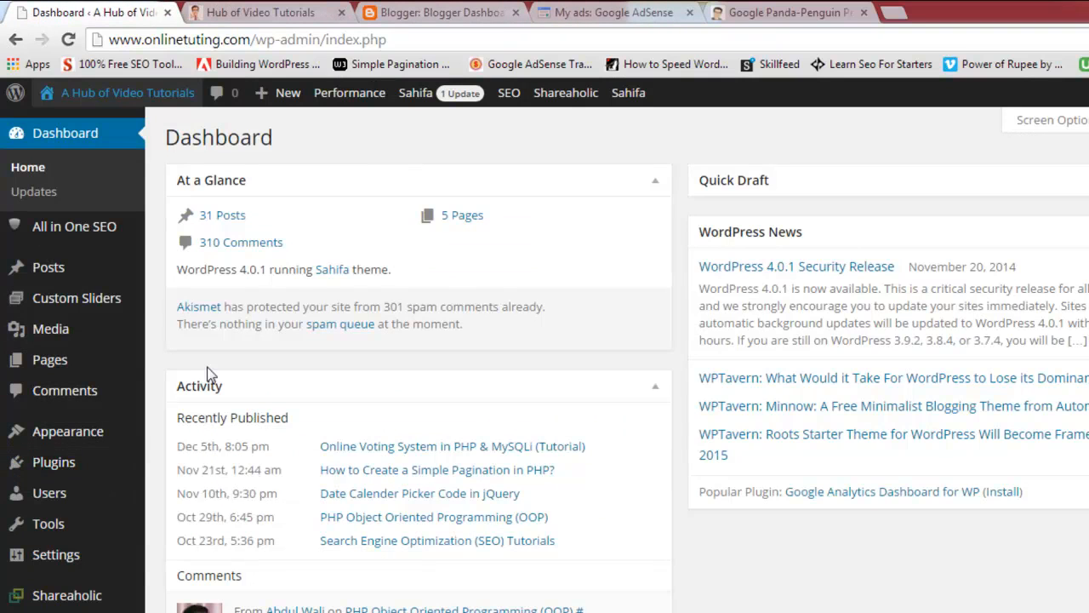
{"action": "key", "text": "ctrl+Tab"}
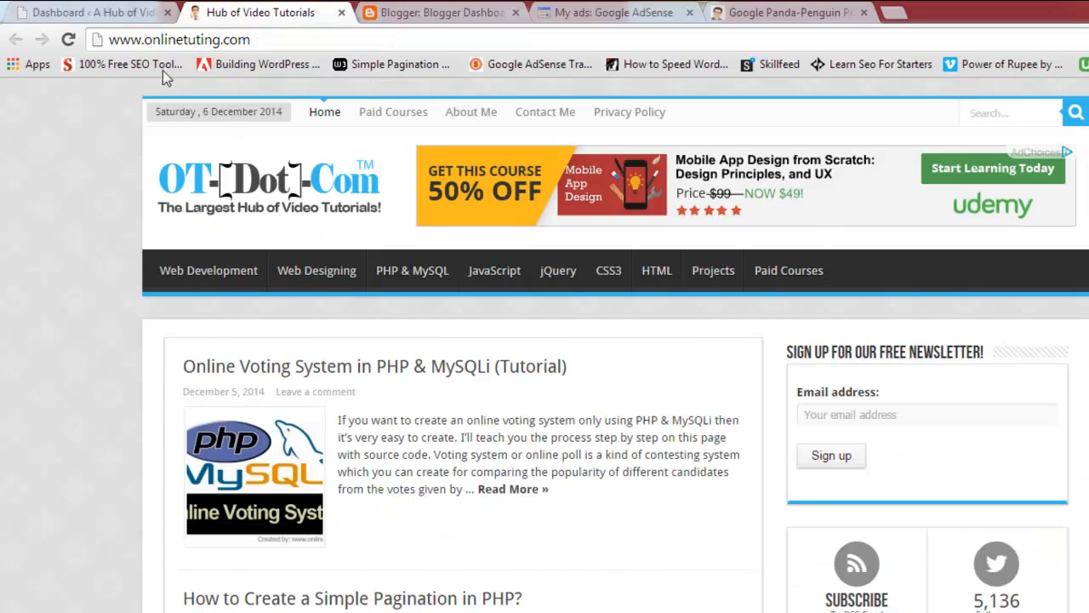
{"action": "left_click", "coordinate": [121, 9]}
Step: Open the Ads Settings of the Sahifa theme in the WordPress dashboard
{"action": "mouse_move", "coordinate": [98, 461]}
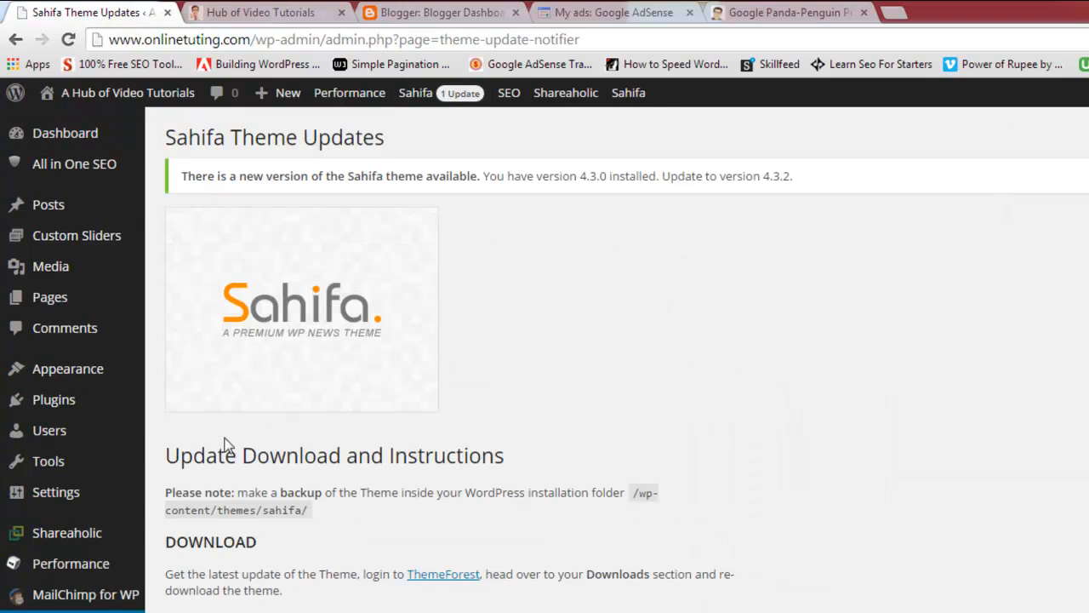
{"action": "left_click", "coordinate": [628, 94]}
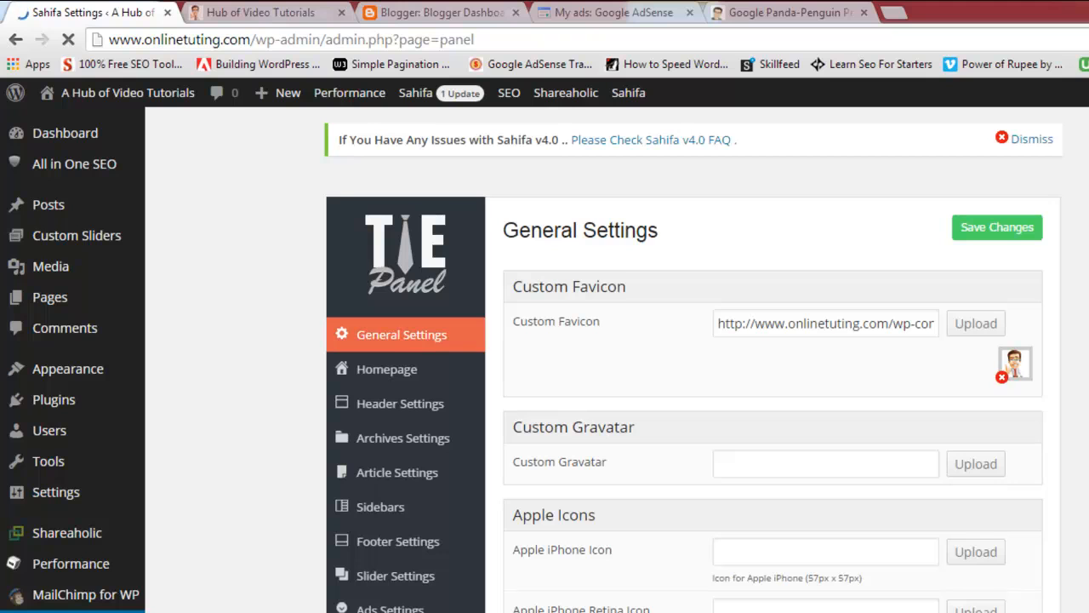
{"action": "scroll", "coordinate": [660, 406], "scroll_direction": "down", "scroll_amount": 2}
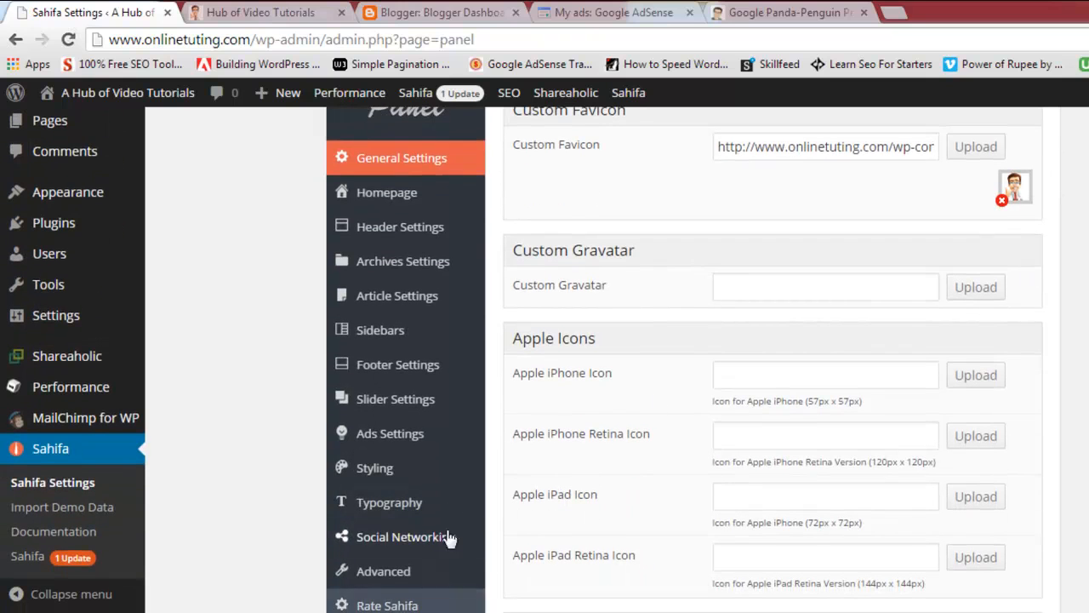
{"action": "left_click", "coordinate": [430, 443]}
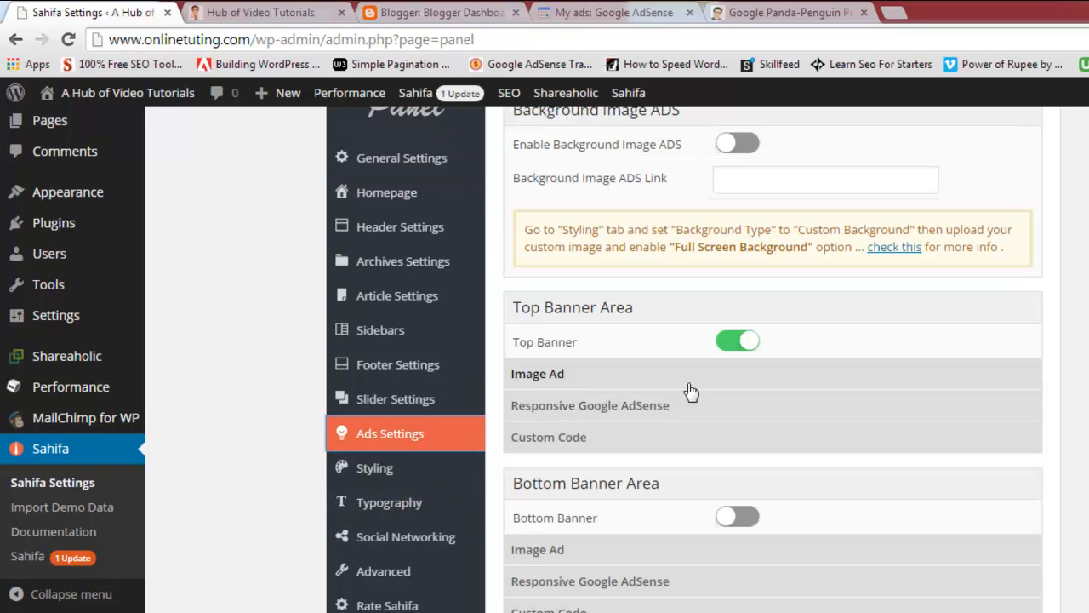
Step: Expand the Top Banner Area's custom code and enlarge its code box to examine the existing AdSense script
{"action": "left_click", "coordinate": [692, 449]}
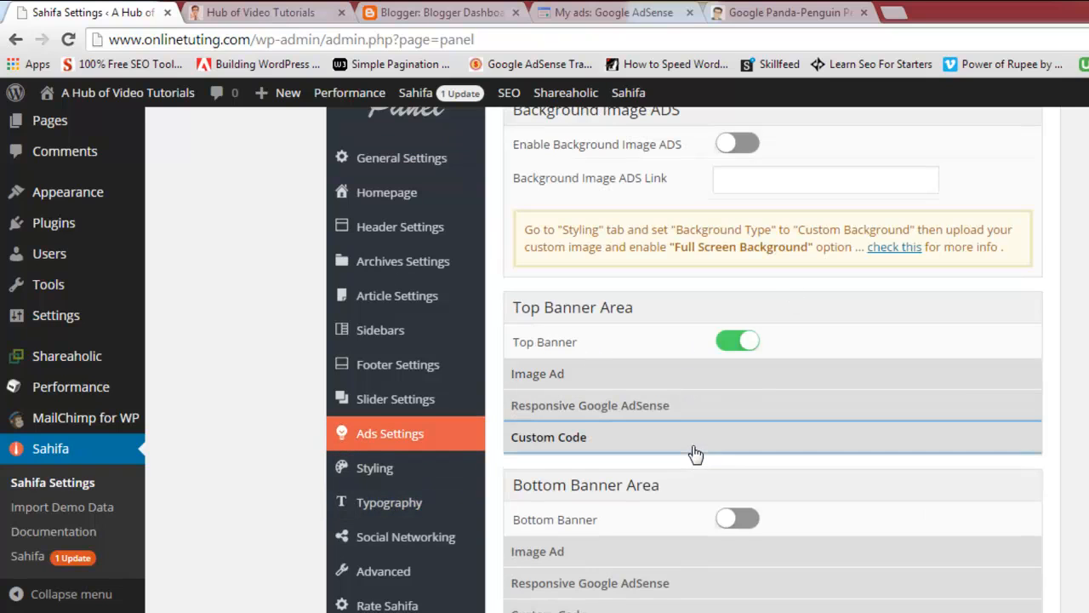
{"action": "scroll", "coordinate": [939, 272], "scroll_direction": "down", "scroll_amount": 3}
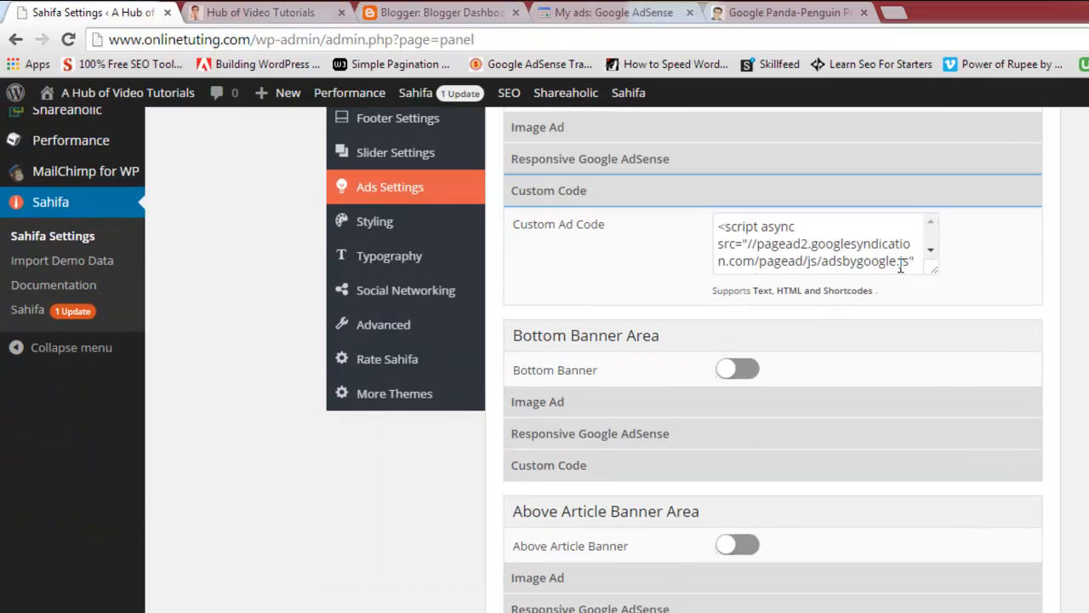
{"action": "left_click_drag", "start_coordinate": [938, 272], "coordinate": [1036, 466]}
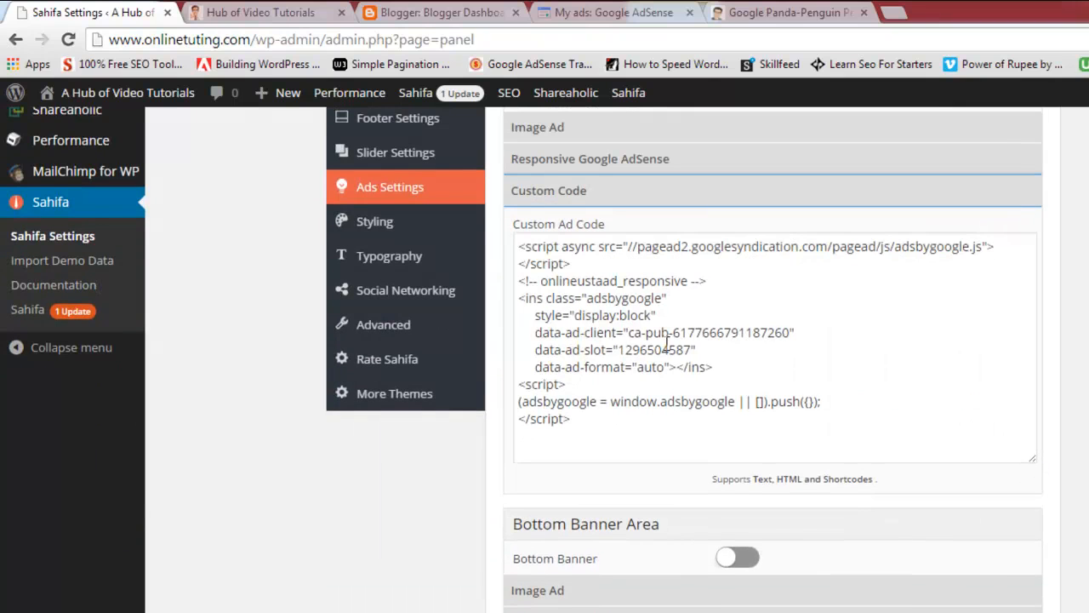
{"action": "scroll", "coordinate": [773, 358], "scroll_direction": "up", "scroll_amount": 5}
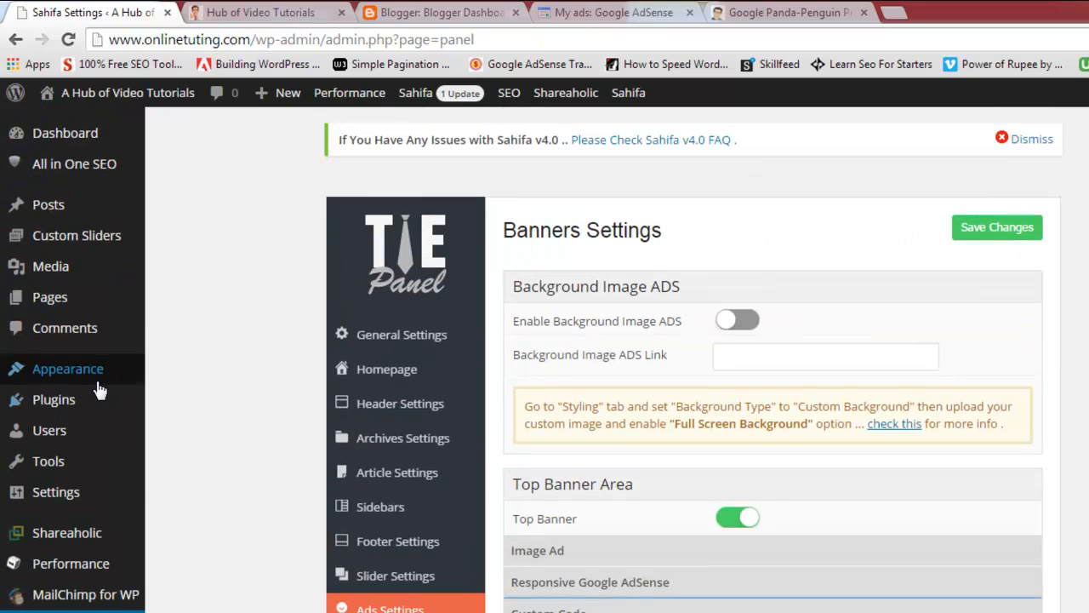
Step: Open the Sahifa theme's Single Post template (single.php) in the WordPress theme editor
{"action": "mouse_move", "coordinate": [92, 370]}
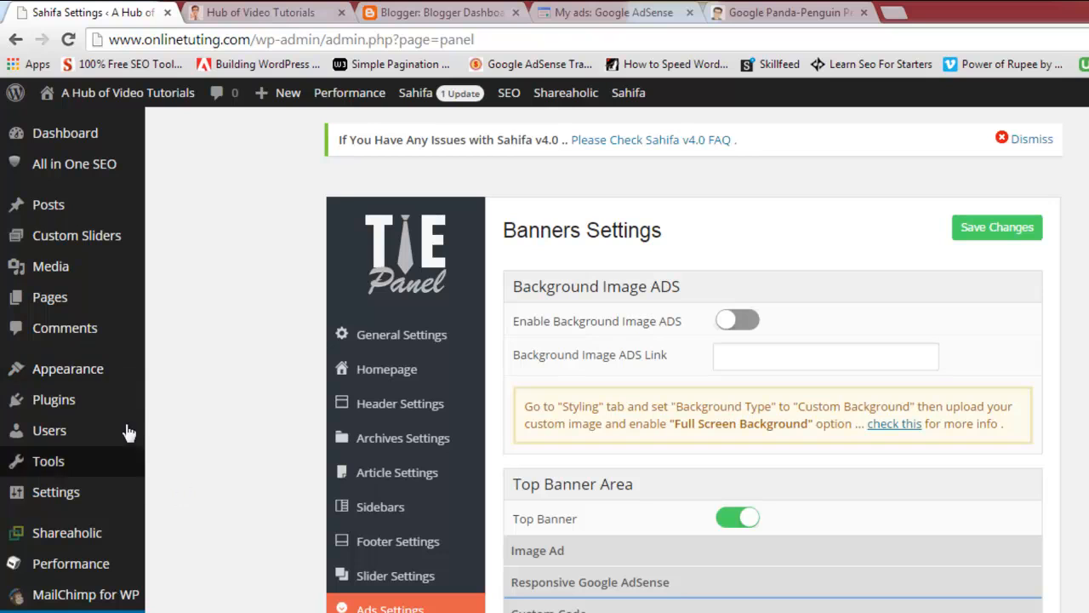
{"action": "left_click", "coordinate": [170, 482]}
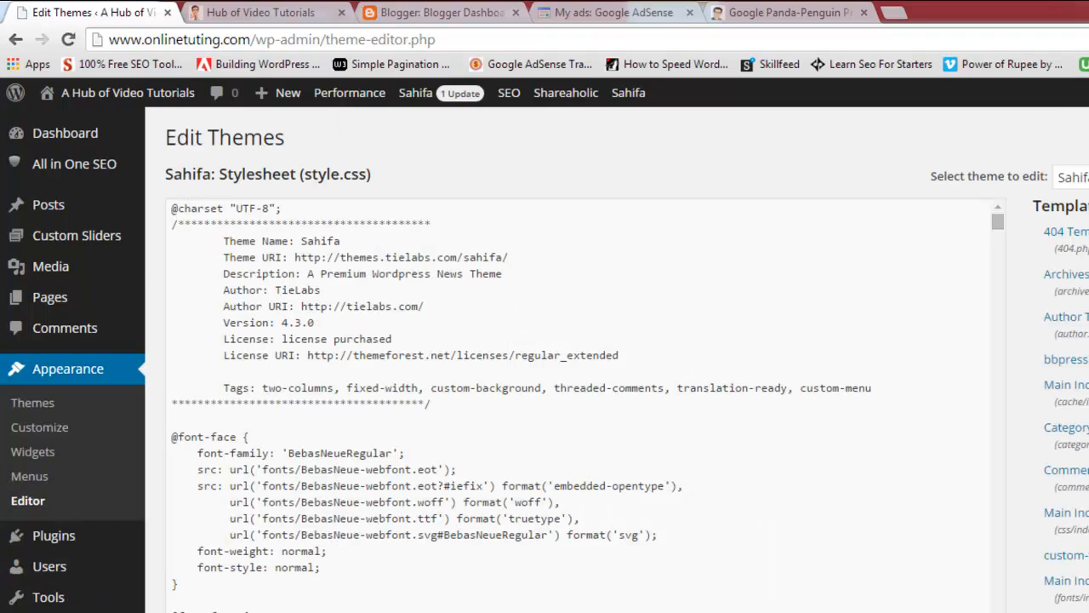
{"action": "scroll", "coordinate": [545, 357], "scroll_direction": "down", "scroll_amount": 10}
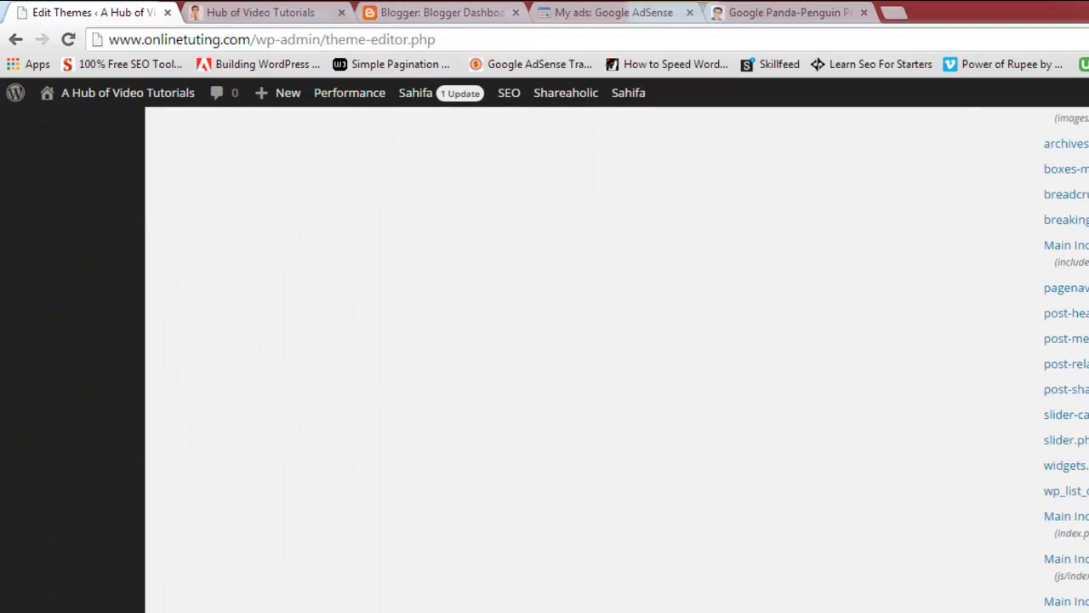
{"action": "scroll", "coordinate": [613, 358], "scroll_direction": "down", "scroll_amount": 12}
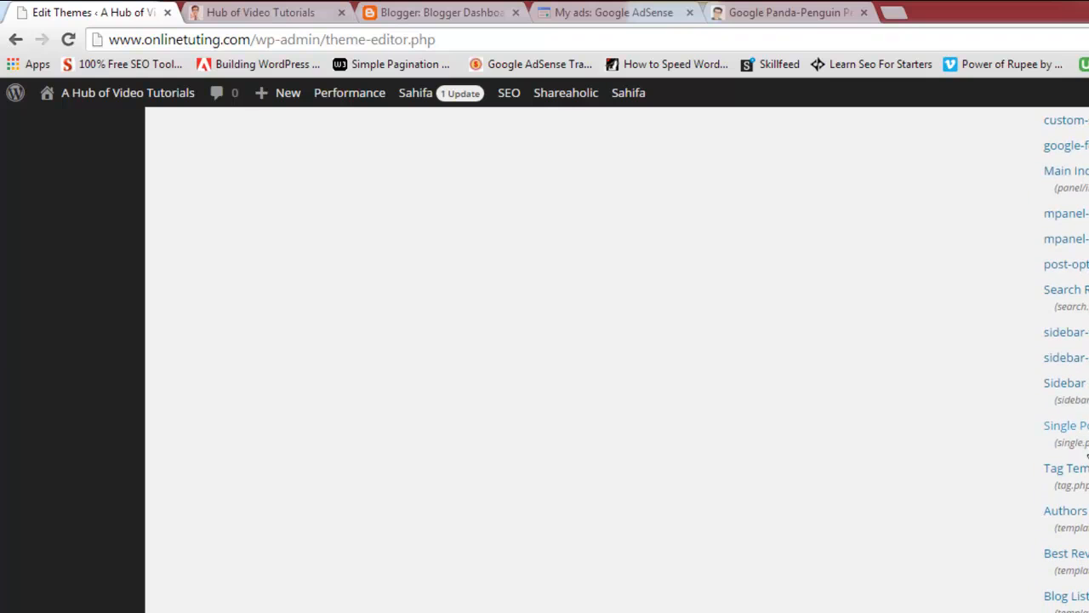
{"action": "left_click", "coordinate": [1079, 437]}
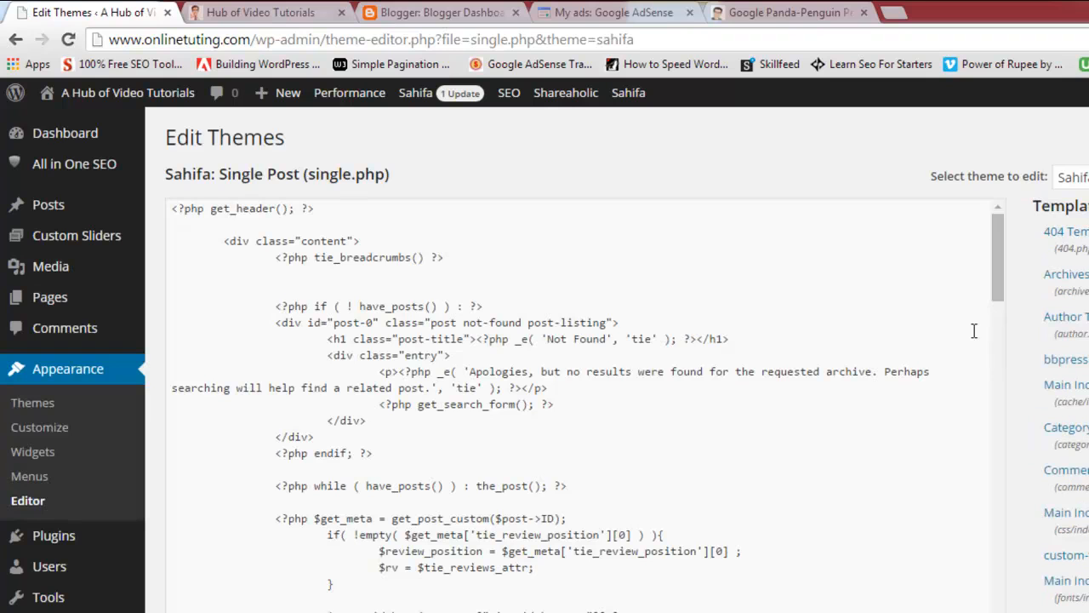
Step: Find the centred AdSense div block just above the_content() in single.php and select the whole block
{"action": "scroll", "coordinate": [544, 358], "scroll_direction": "down", "scroll_amount": 5}
{"action": "scroll", "coordinate": [544, 358], "scroll_direction": "up", "scroll_amount": 5}
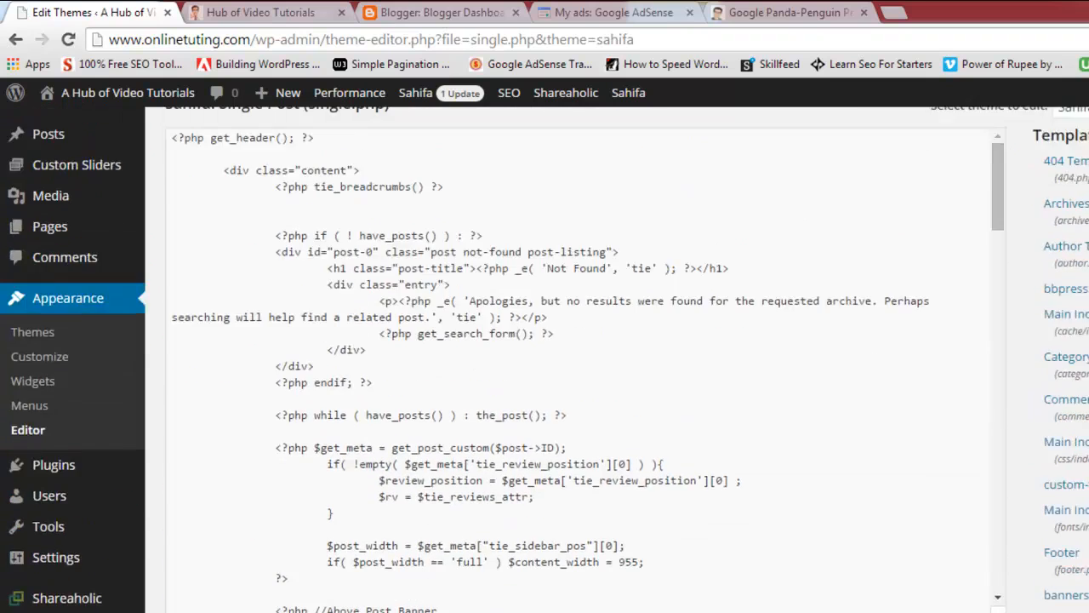
{"action": "scroll", "coordinate": [1000, 149], "scroll_direction": "down", "scroll_amount": 1}
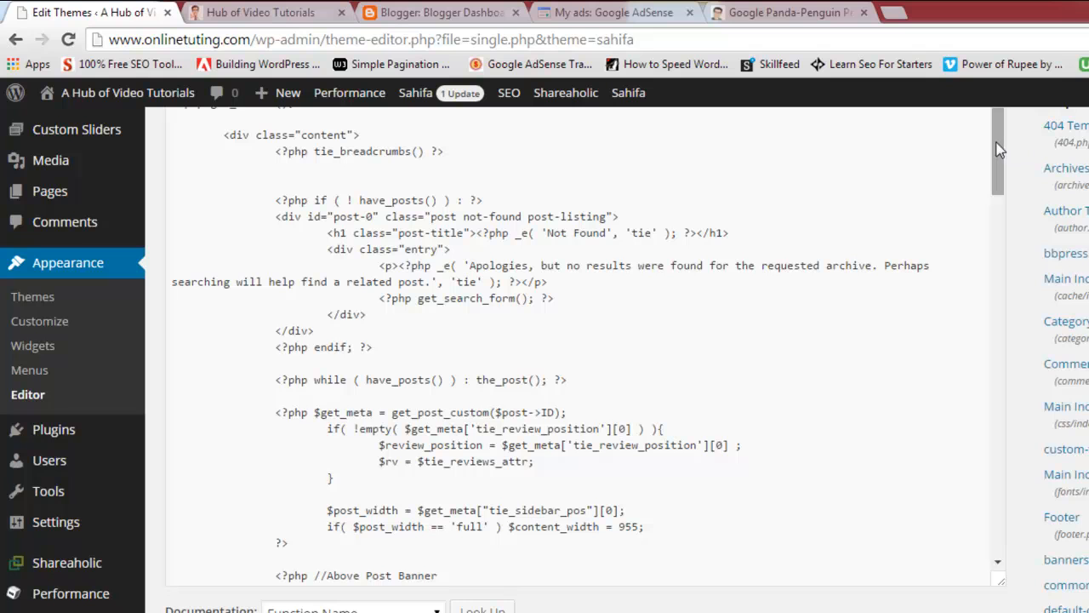
{"action": "left_click_drag", "start_coordinate": [1000, 149], "coordinate": [1000, 281]}
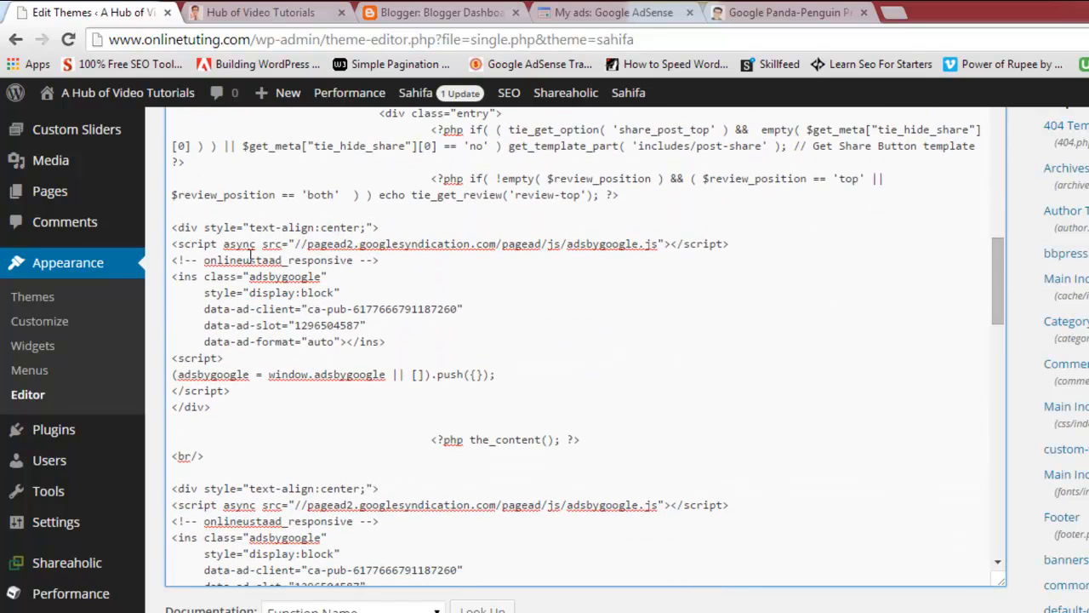
{"action": "left_click_drag", "start_coordinate": [175, 228], "coordinate": [292, 414]}
Step: View the Online Voting System in PHP & MySQLi post on the live site, reload it, and return to the theme editor
{"action": "left_click", "coordinate": [263, 15]}
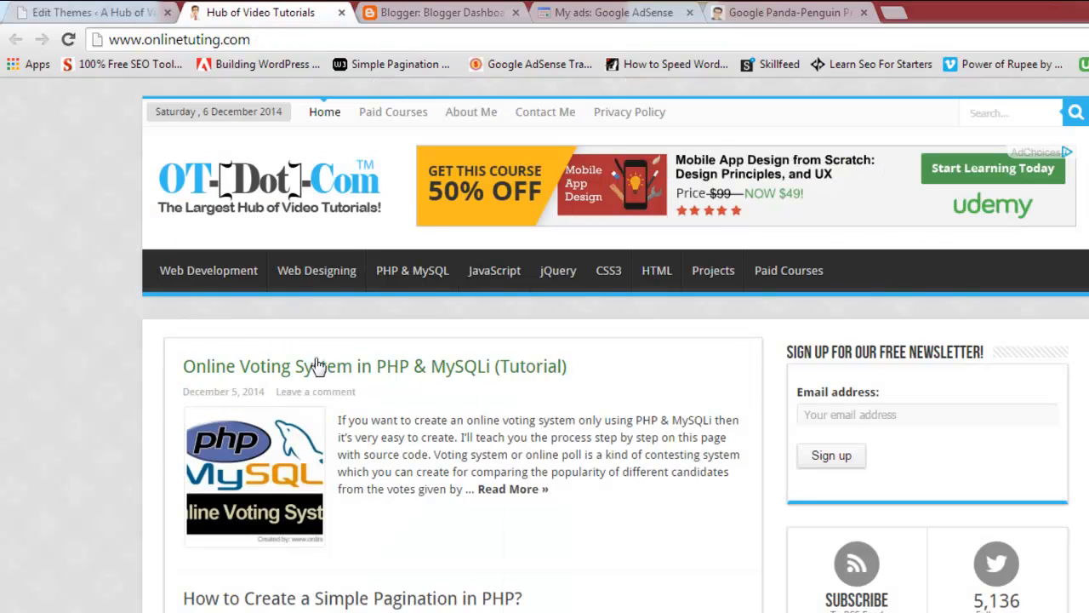
{"action": "left_click", "coordinate": [476, 378]}
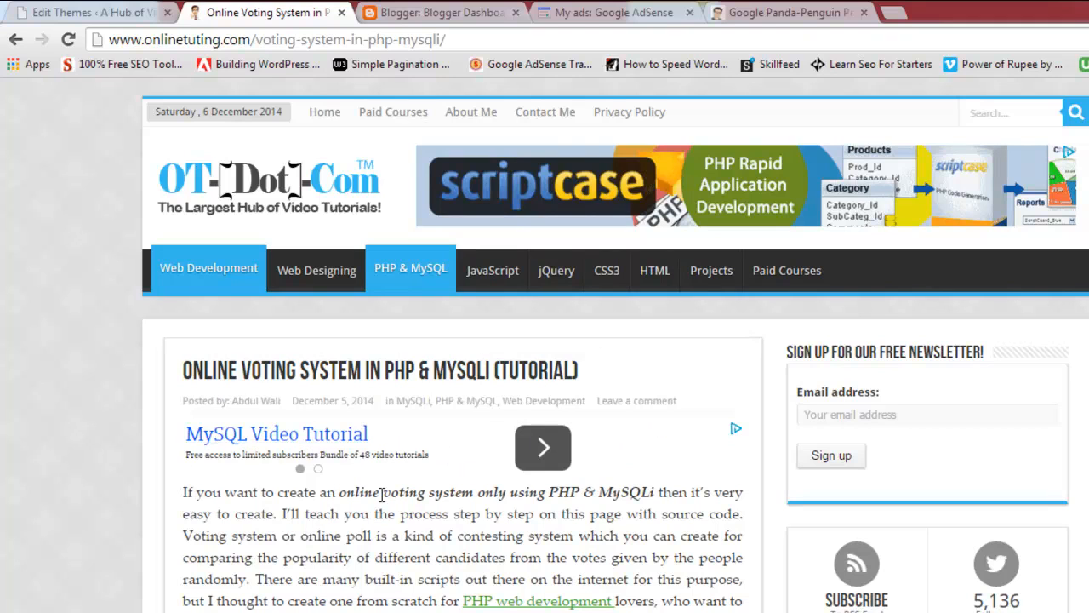
{"action": "key", "text": "F5"}
{"action": "left_click", "coordinate": [93, 12]}
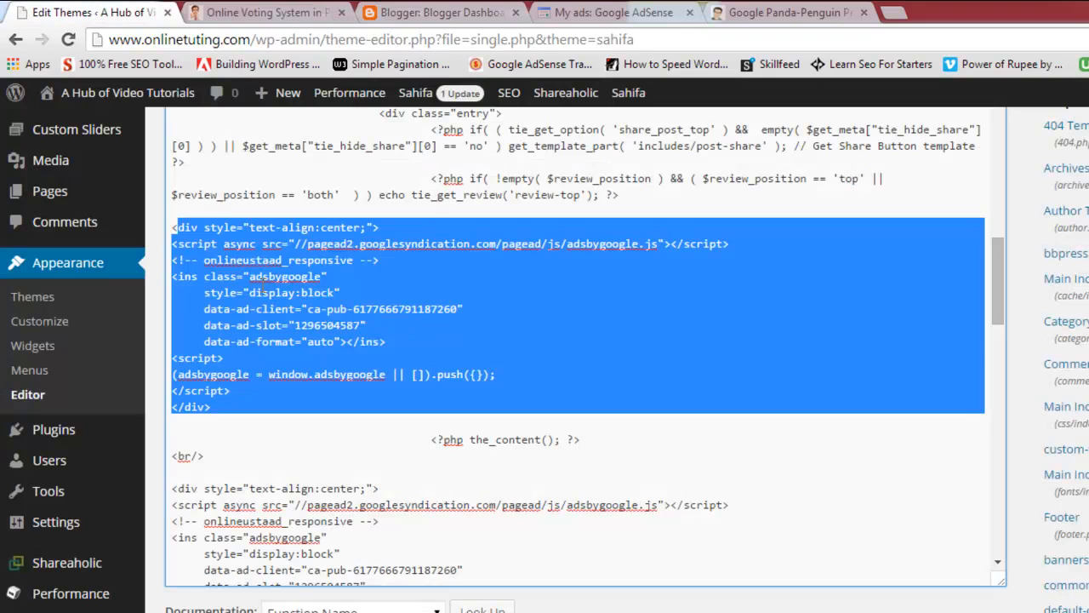
Step: Open the theme's Header template (header.php) in the editor and look over the beginning of its code
{"action": "scroll", "coordinate": [545, 341], "scroll_direction": "down", "scroll_amount": 4}
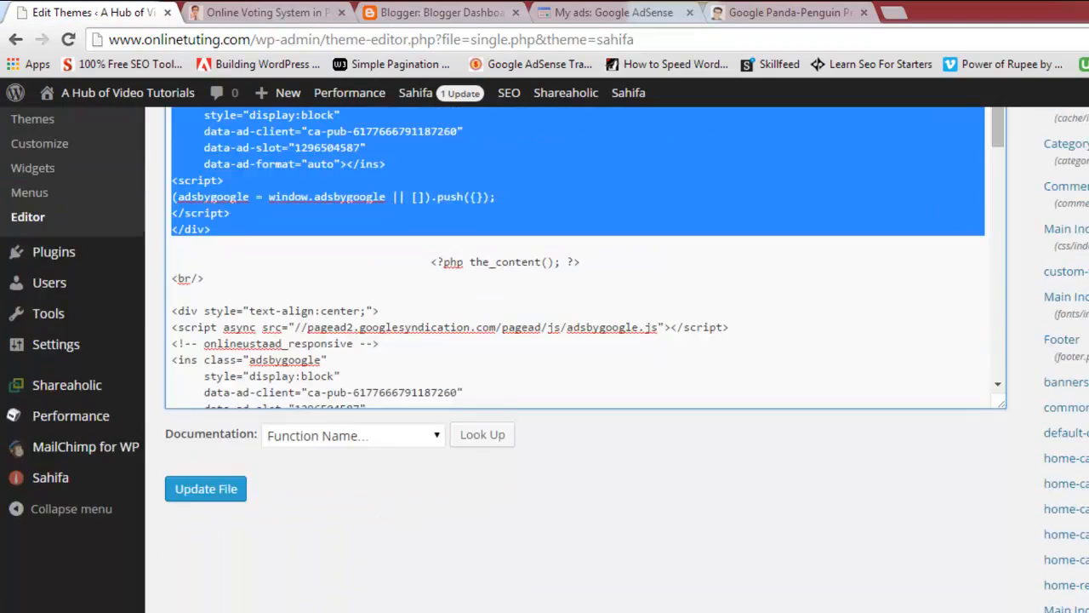
{"action": "scroll", "coordinate": [545, 341], "scroll_direction": "up", "scroll_amount": 6}
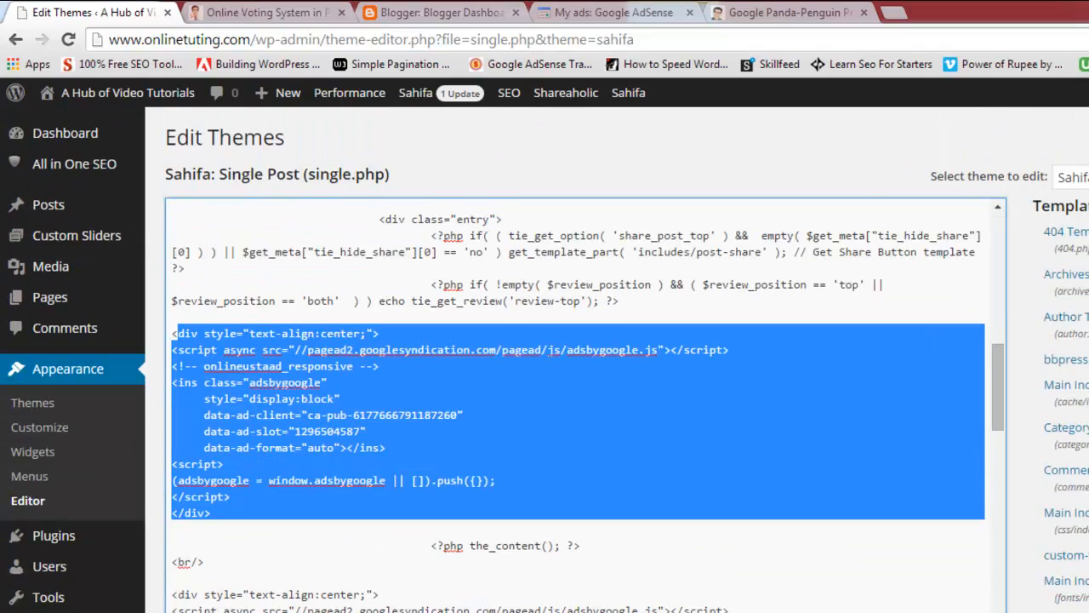
{"action": "scroll", "coordinate": [544, 340], "scroll_direction": "down", "scroll_amount": 2}
{"action": "scroll", "coordinate": [545, 341], "scroll_direction": "down", "scroll_amount": 2}
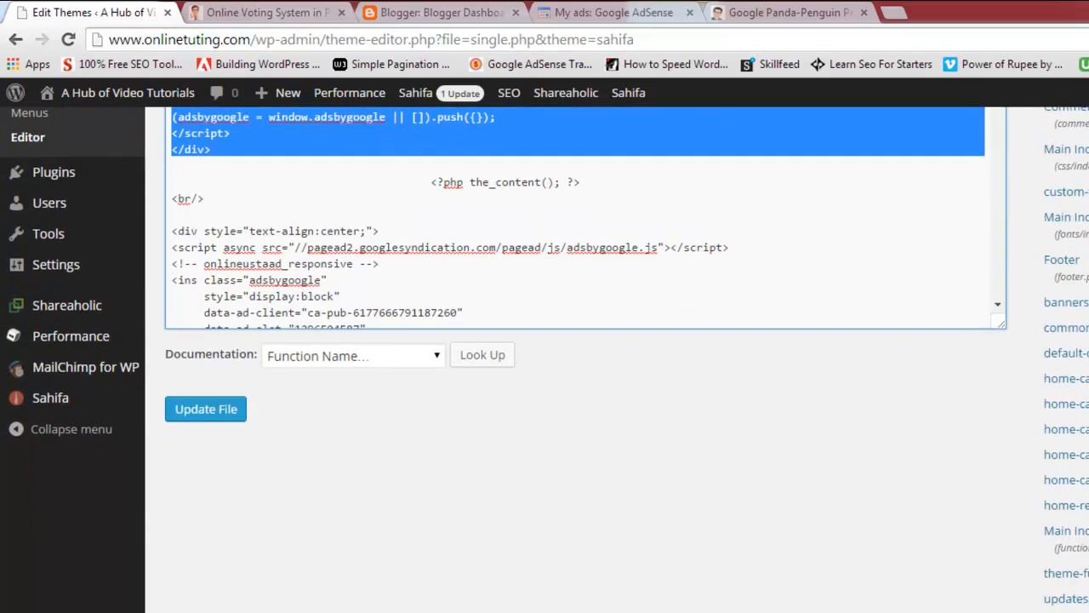
{"action": "scroll", "coordinate": [544, 340], "scroll_direction": "down", "scroll_amount": 3}
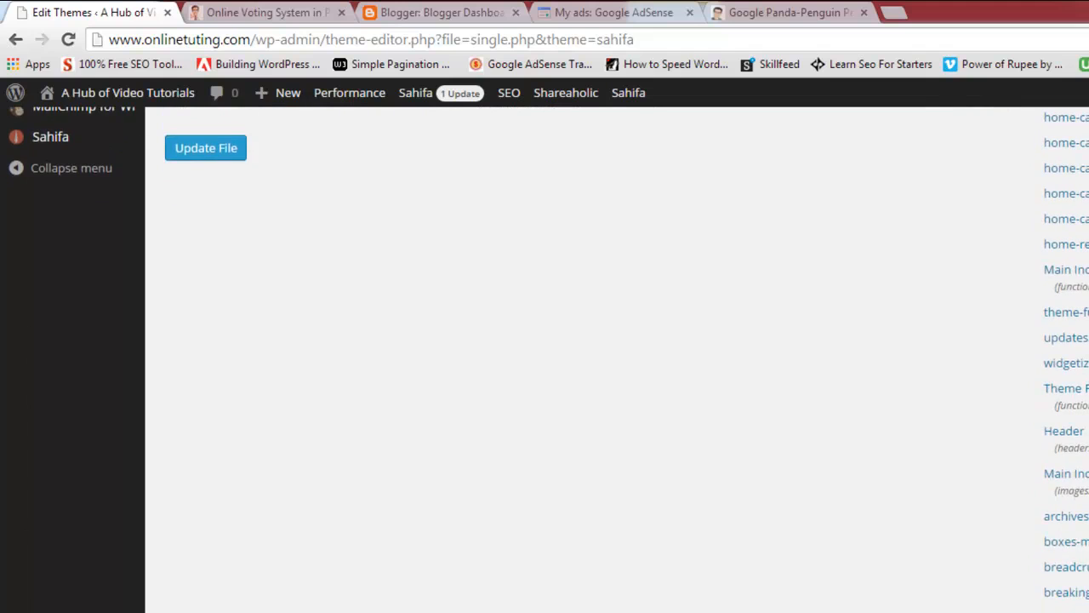
{"action": "scroll", "coordinate": [1072, 340], "scroll_direction": "down", "scroll_amount": 2}
{"action": "left_click", "coordinate": [1072, 319]}
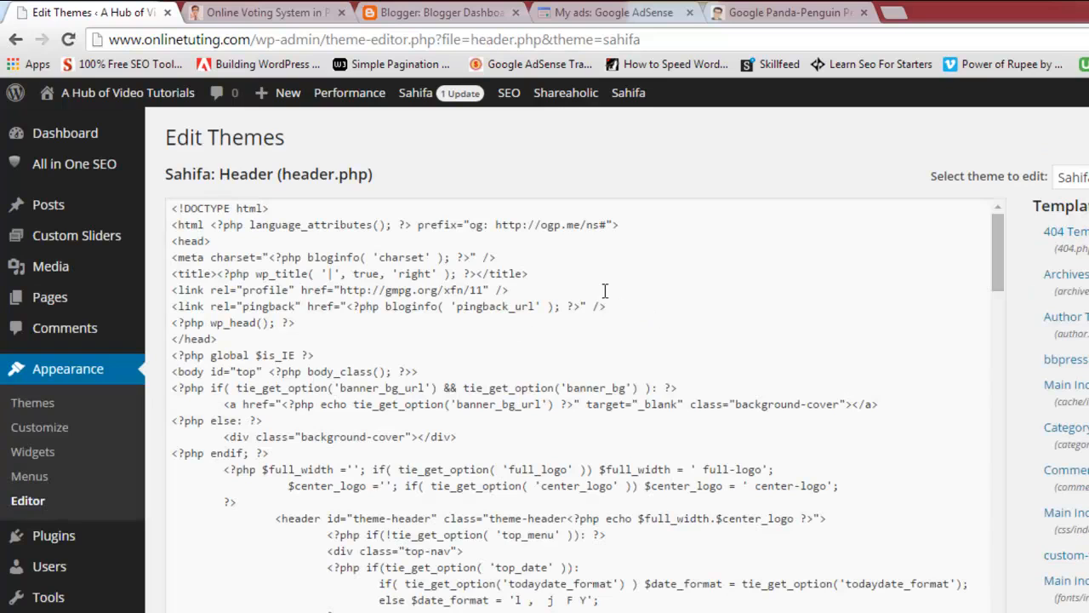
{"action": "left_click_drag", "start_coordinate": [1001, 244], "coordinate": [1004, 191]}
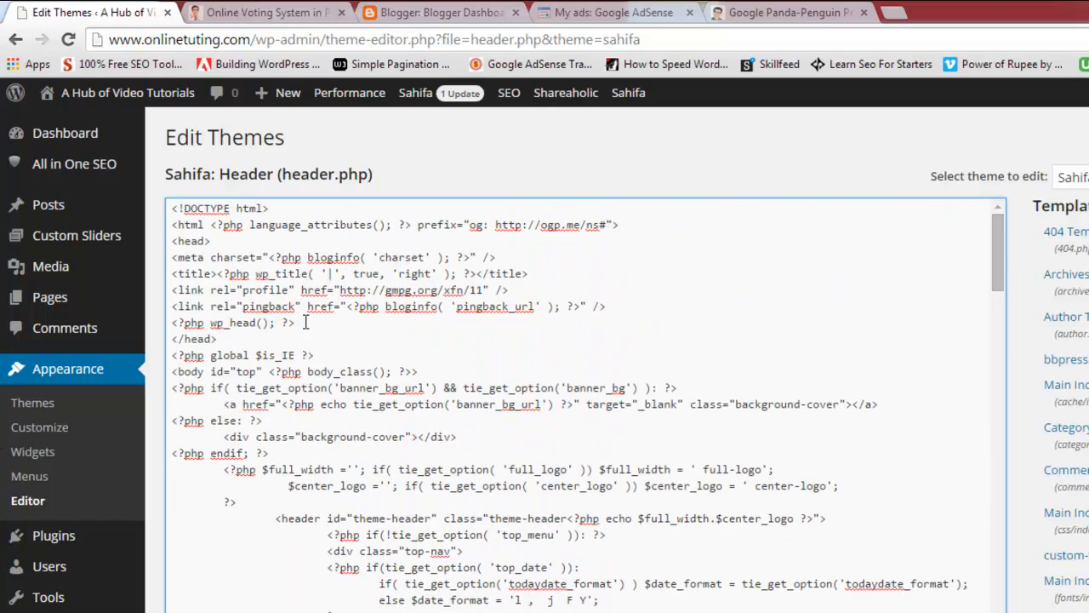
Step: Switch to the Blogger dashboard and open the Layout page of the Computer Tutorials in Pashto blog
{"action": "left_click", "coordinate": [434, 14]}
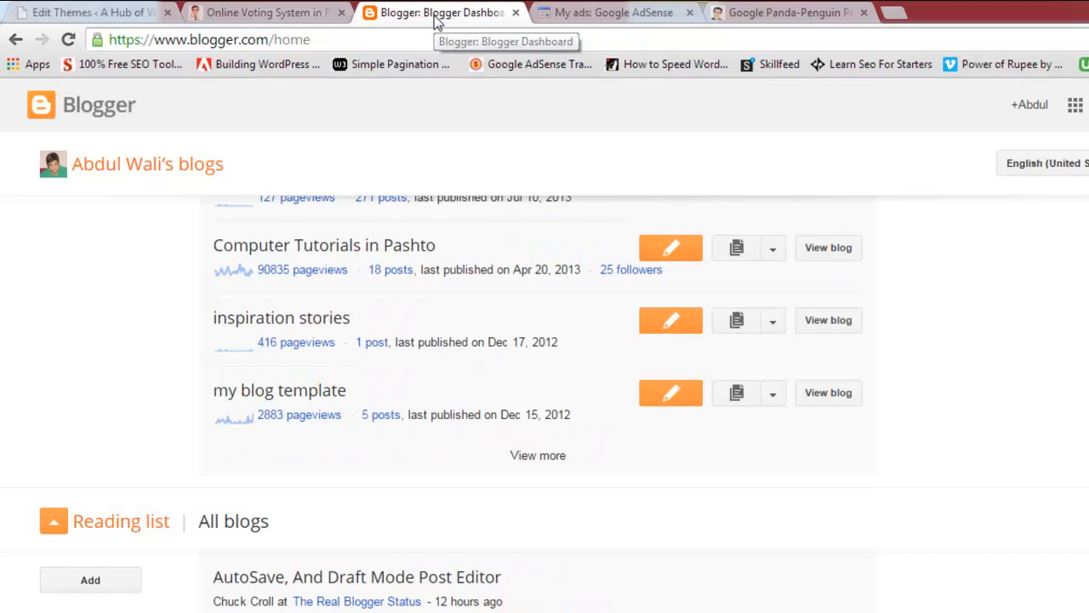
{"action": "left_click", "coordinate": [776, 248]}
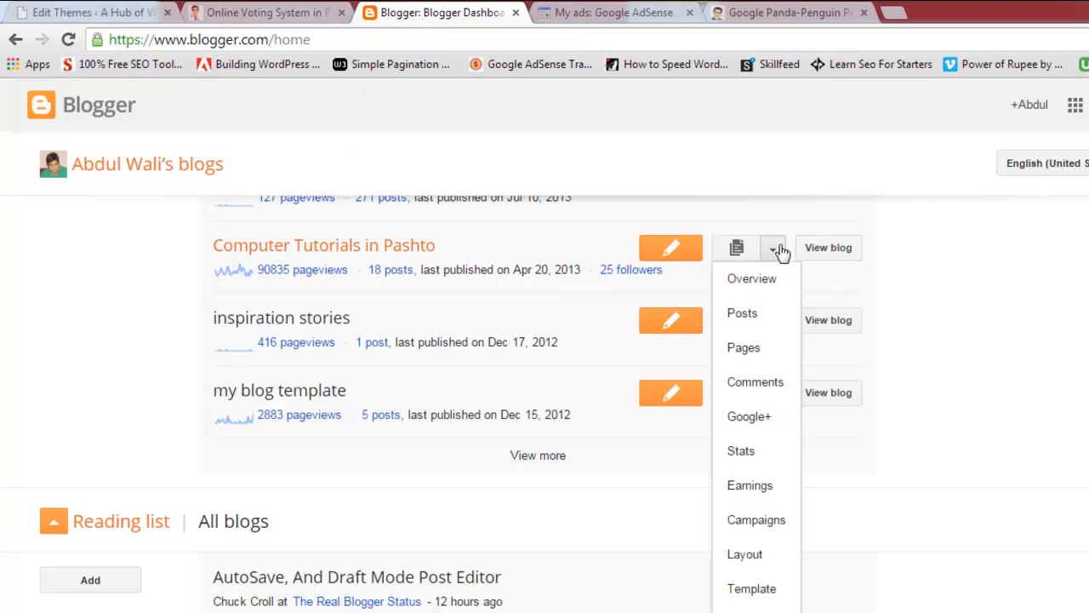
{"action": "left_click", "coordinate": [751, 559]}
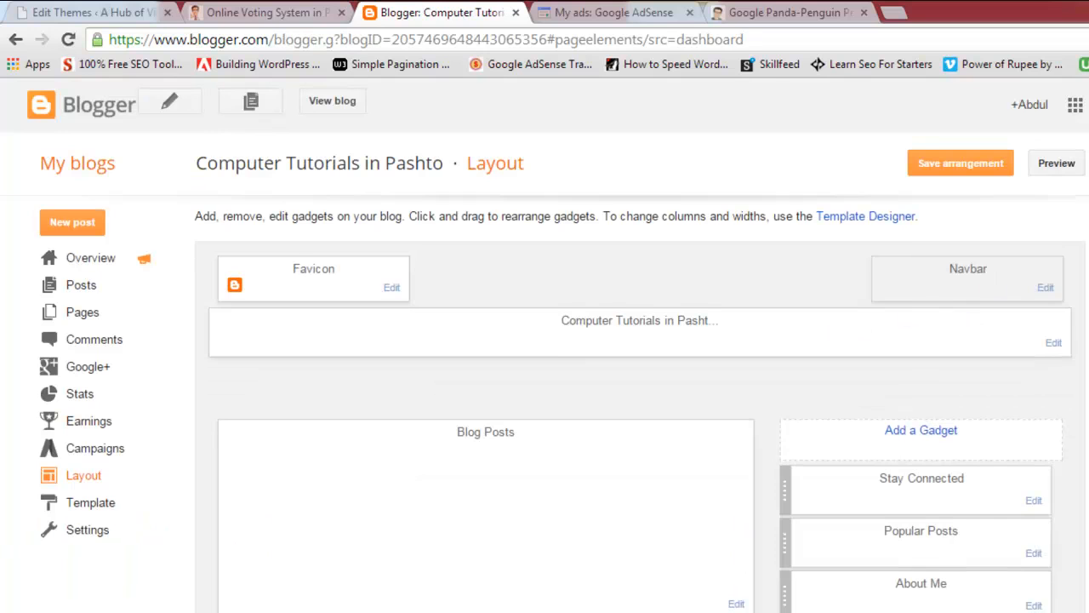
Step: Add a new HTML/JavaScript gadget to the blog layout's sidebar
{"action": "scroll", "coordinate": [545, 383], "scroll_direction": "down", "scroll_amount": 3}
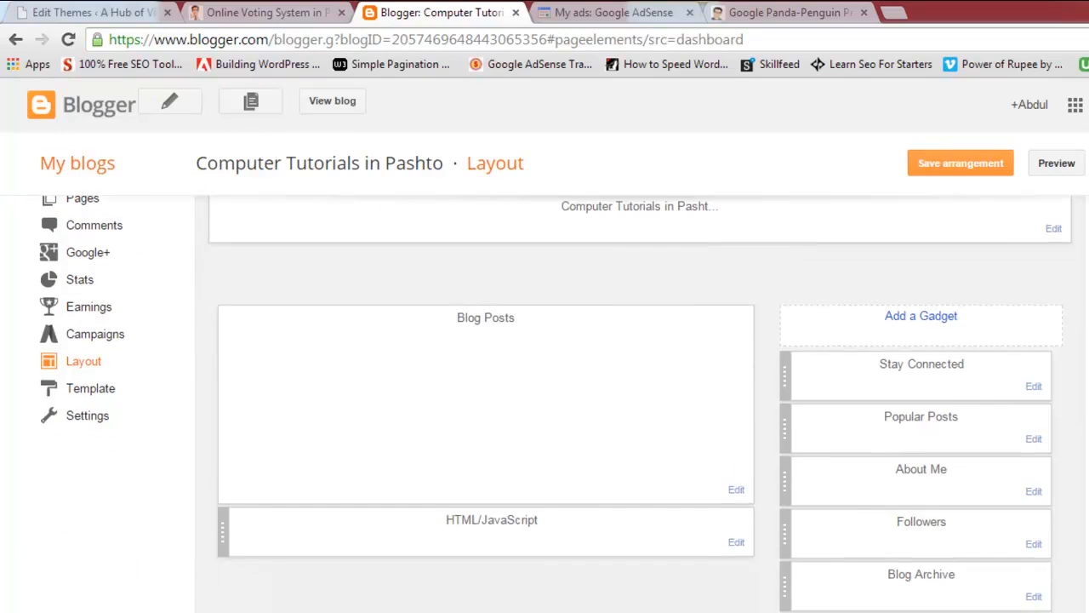
{"action": "left_click", "coordinate": [934, 318]}
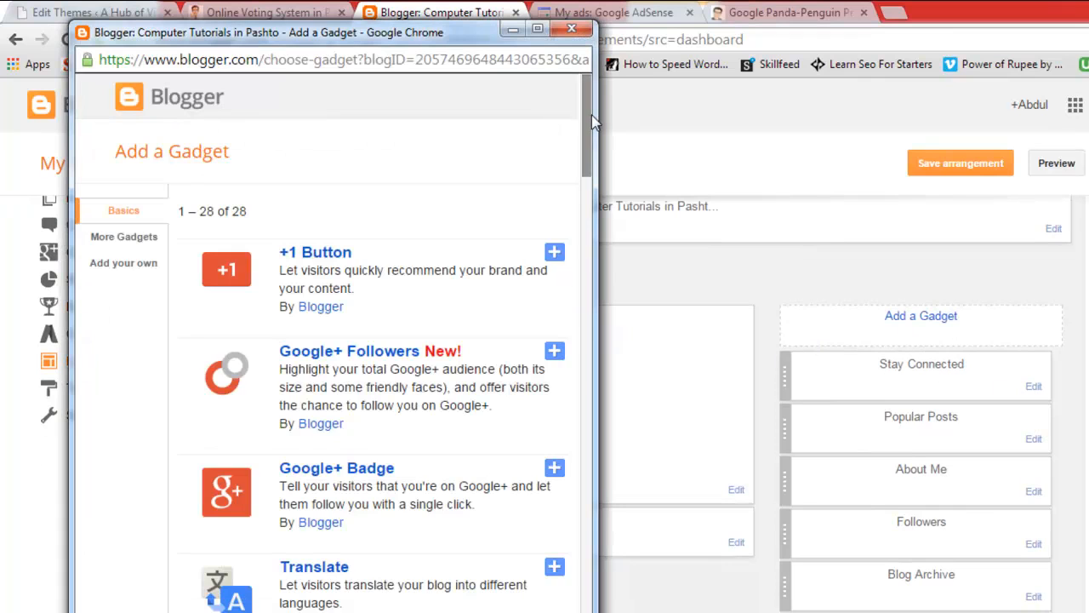
{"action": "scroll", "coordinate": [587, 179], "scroll_direction": "down", "scroll_amount": 5}
{"action": "scroll", "coordinate": [596, 197], "scroll_direction": "down", "scroll_amount": 3}
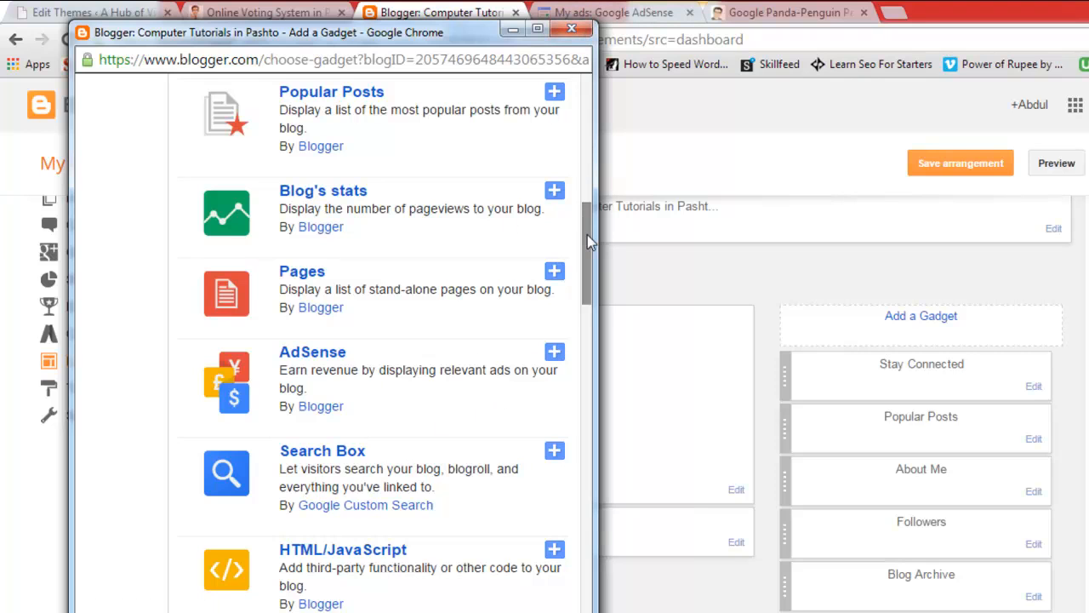
{"action": "left_click_drag", "start_coordinate": [587, 242], "coordinate": [590, 288]}
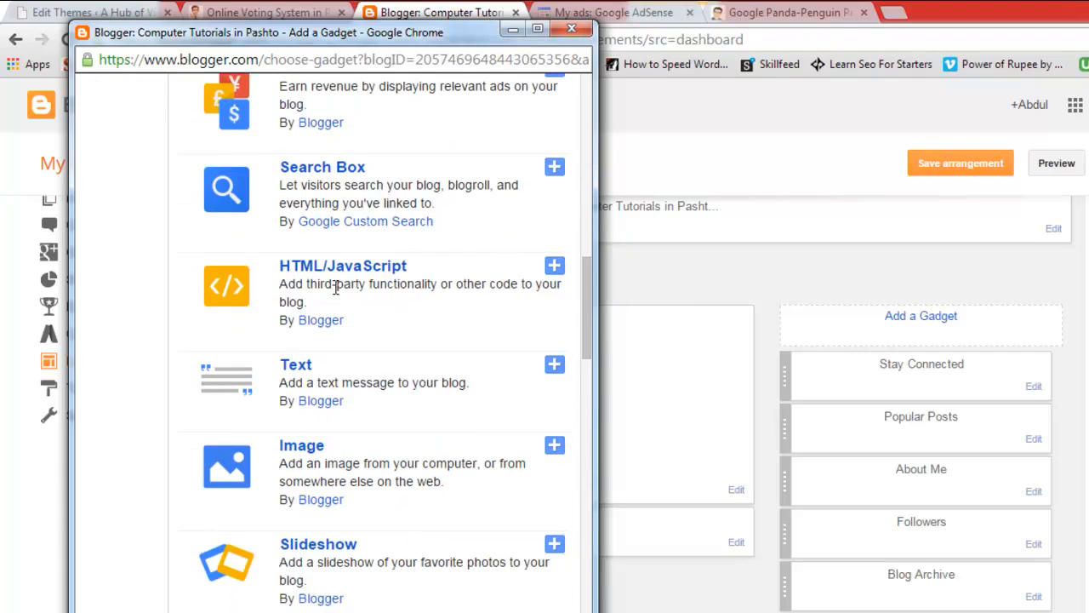
{"action": "left_click", "coordinate": [554, 267]}
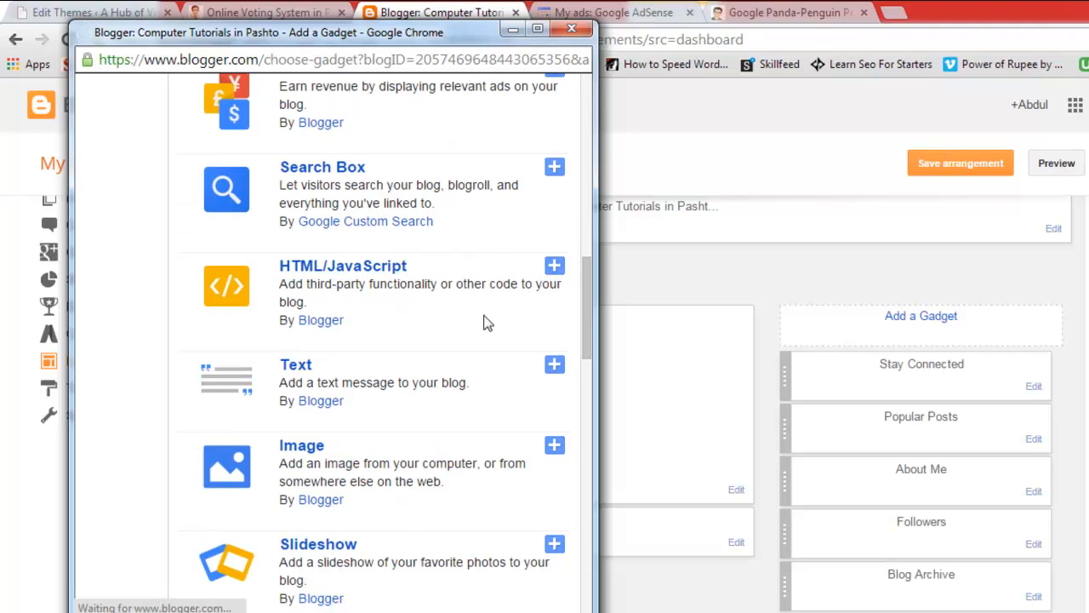
Step: Paste the test1 ad code as the gadget's content without a title, then save the gadget and the layout arrangement
{"action": "left_click", "coordinate": [382, 390]}
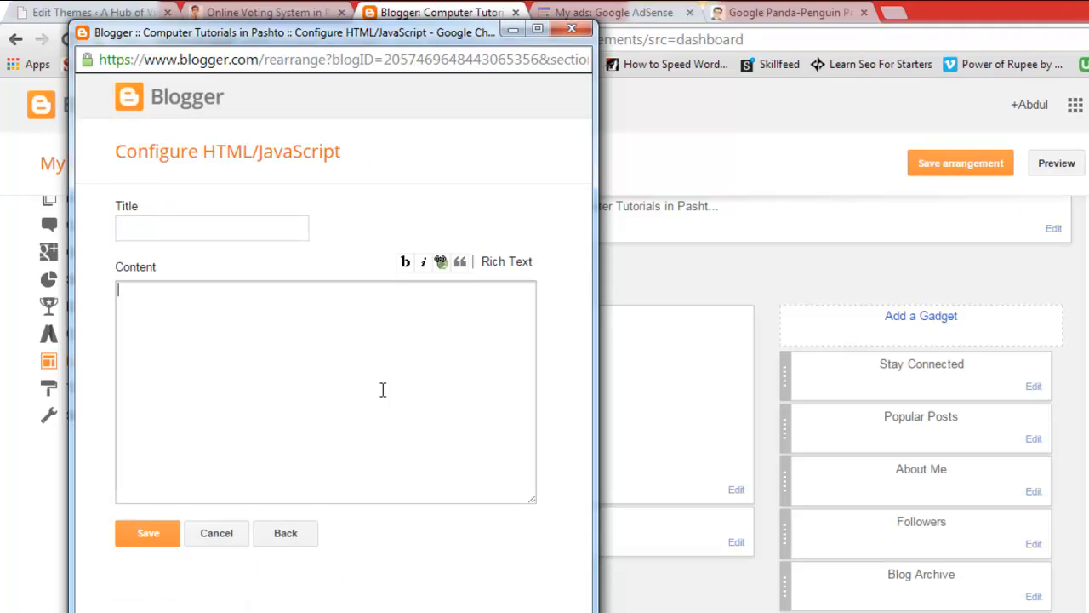
{"action": "key", "text": "ctrl+v"}
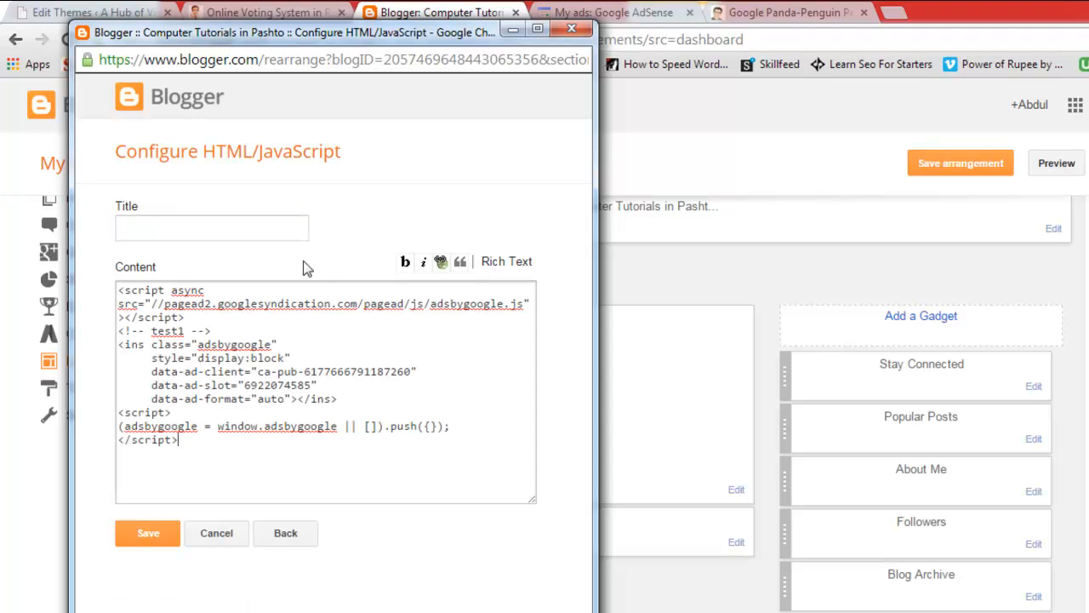
{"action": "left_click", "coordinate": [285, 228]}
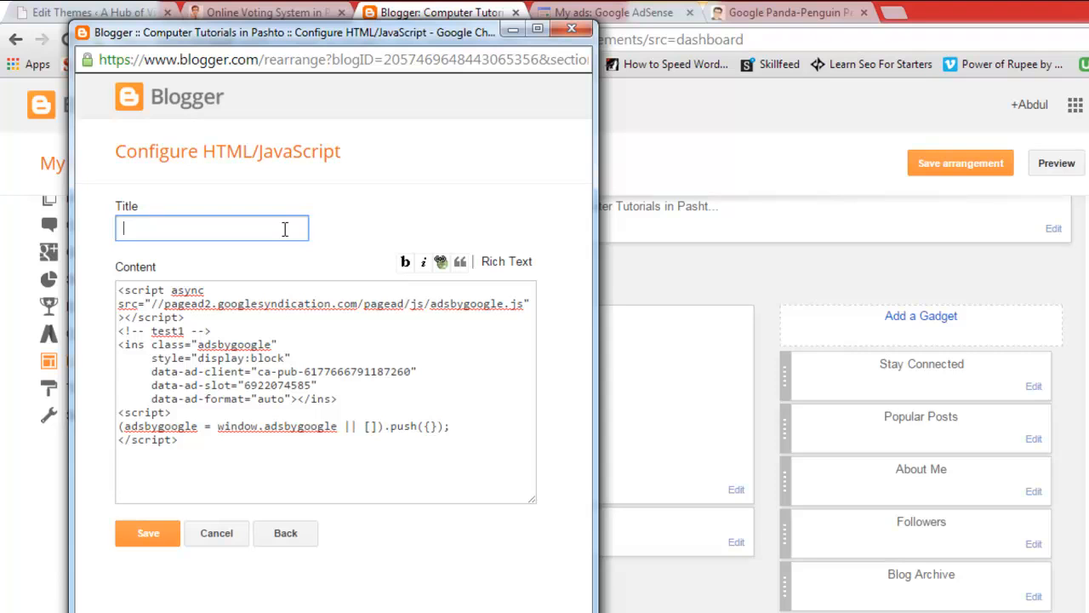
{"action": "left_click", "coordinate": [161, 533]}
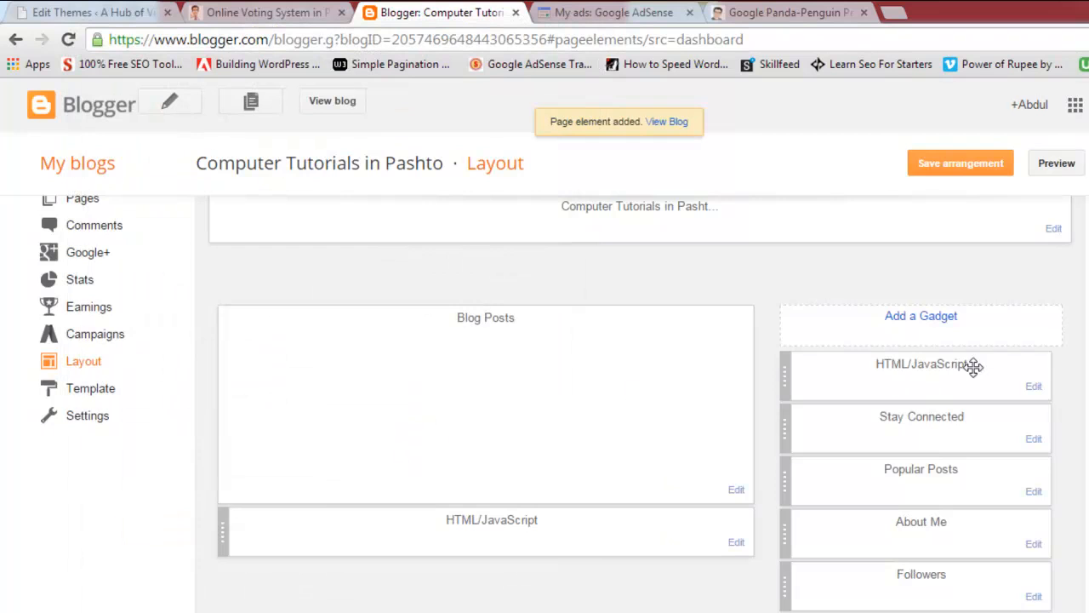
{"action": "scroll", "coordinate": [987, 218], "scroll_direction": "up", "scroll_amount": 2}
{"action": "left_click", "coordinate": [959, 162]}
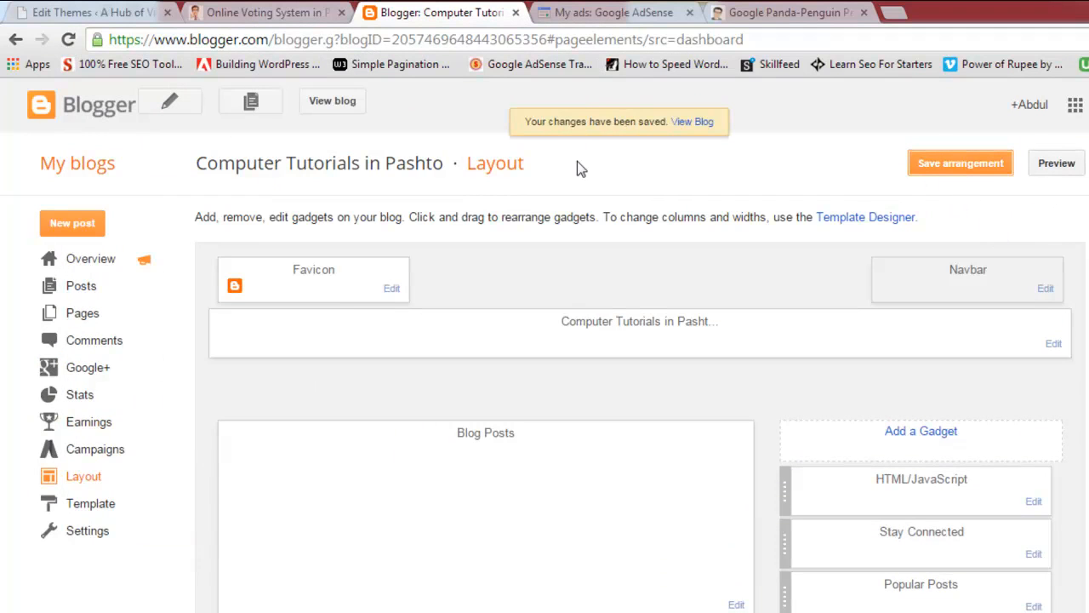
Step: View the published blog to check the sidebar area for the ad, and return to the AdSense ad code page
{"action": "left_click", "coordinate": [329, 102]}
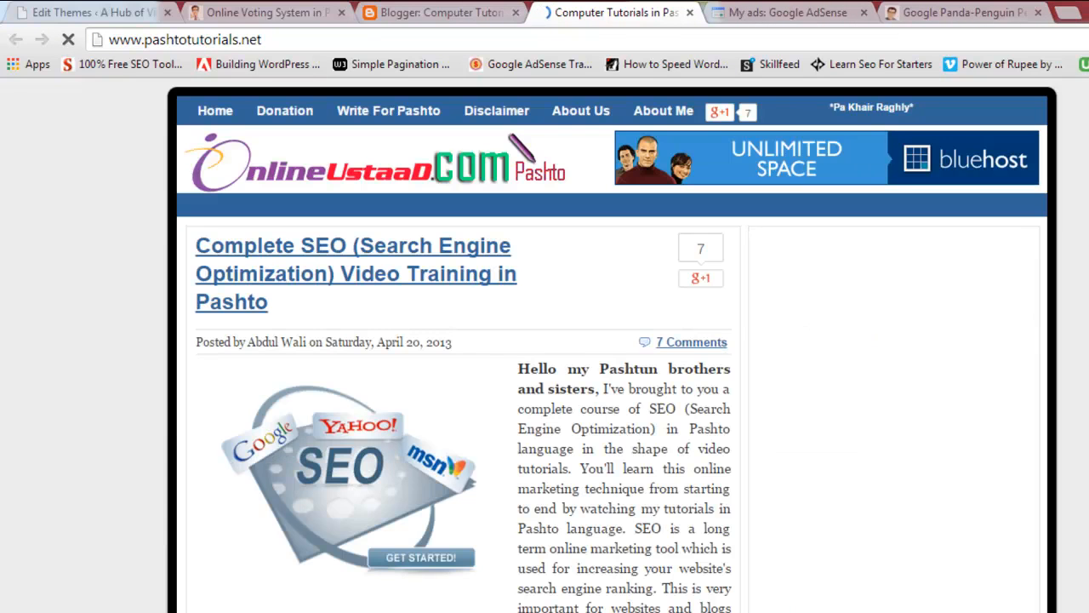
{"action": "scroll", "coordinate": [545, 340], "scroll_direction": "down", "scroll_amount": 7}
{"action": "scroll", "coordinate": [611, 344], "scroll_direction": "up", "scroll_amount": 7}
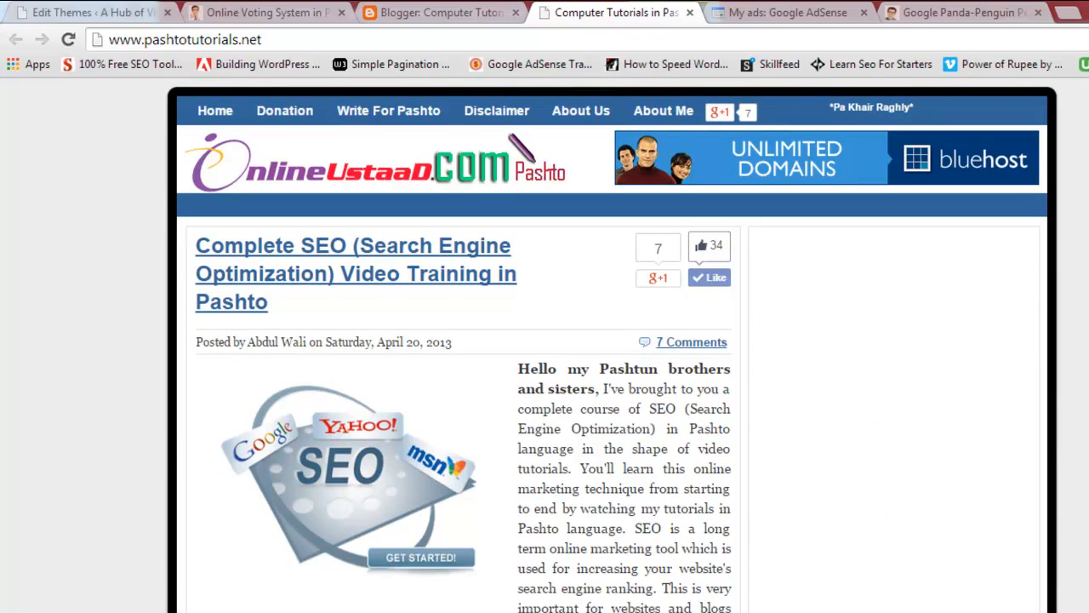
{"action": "scroll", "coordinate": [850, 298], "scroll_direction": "down", "scroll_amount": 3}
{"action": "scroll", "coordinate": [851, 297], "scroll_direction": "up", "scroll_amount": 2}
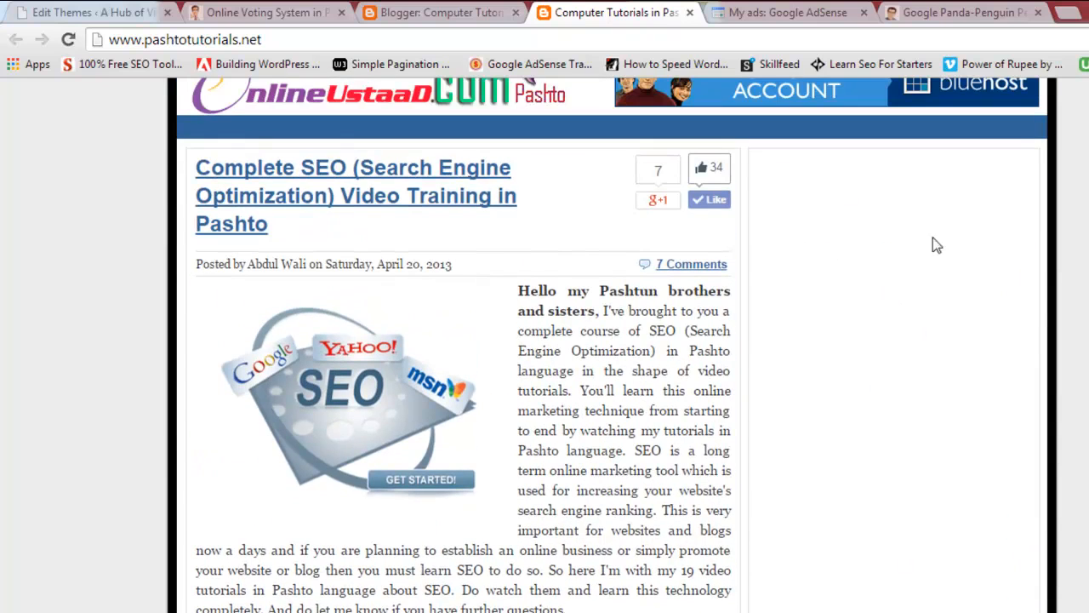
{"action": "scroll", "coordinate": [612, 345], "scroll_direction": "down", "scroll_amount": 3}
{"action": "scroll", "coordinate": [612, 345], "scroll_direction": "up", "scroll_amount": 4}
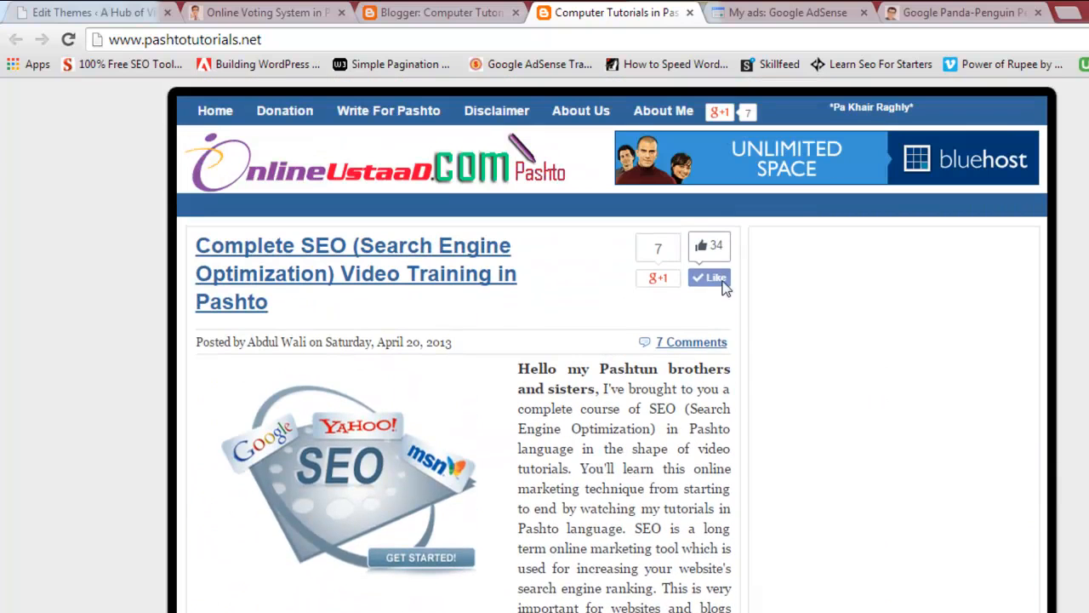
{"action": "left_click", "coordinate": [789, 12]}
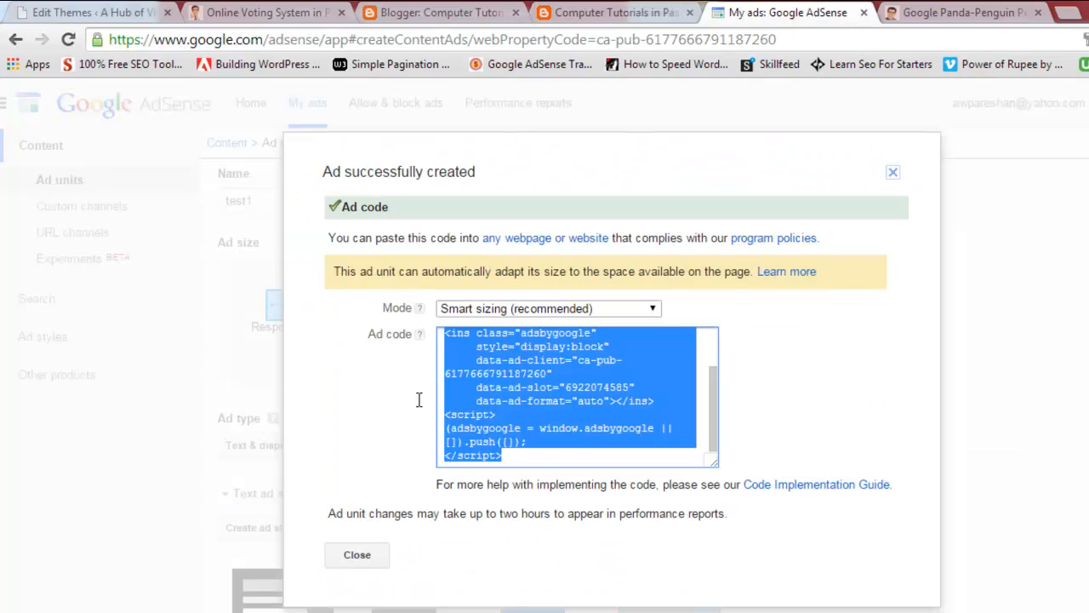
Step: Recheck the published Pashto tutorials blog, return to AdSense and close the ad code dialog to the ad units list
{"action": "left_click", "coordinate": [617, 12]}
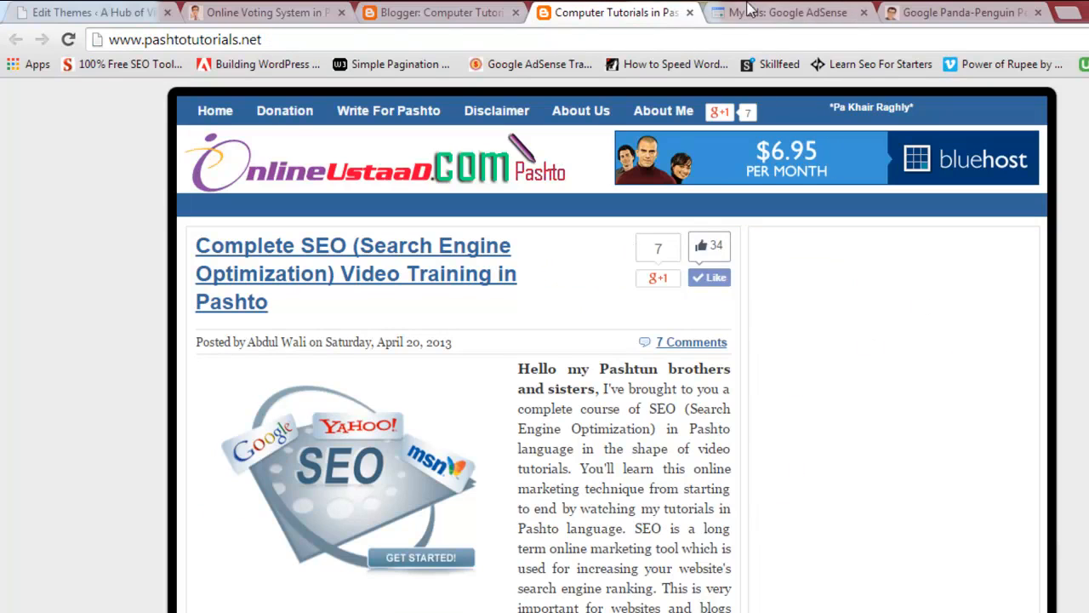
{"action": "left_click", "coordinate": [787, 12]}
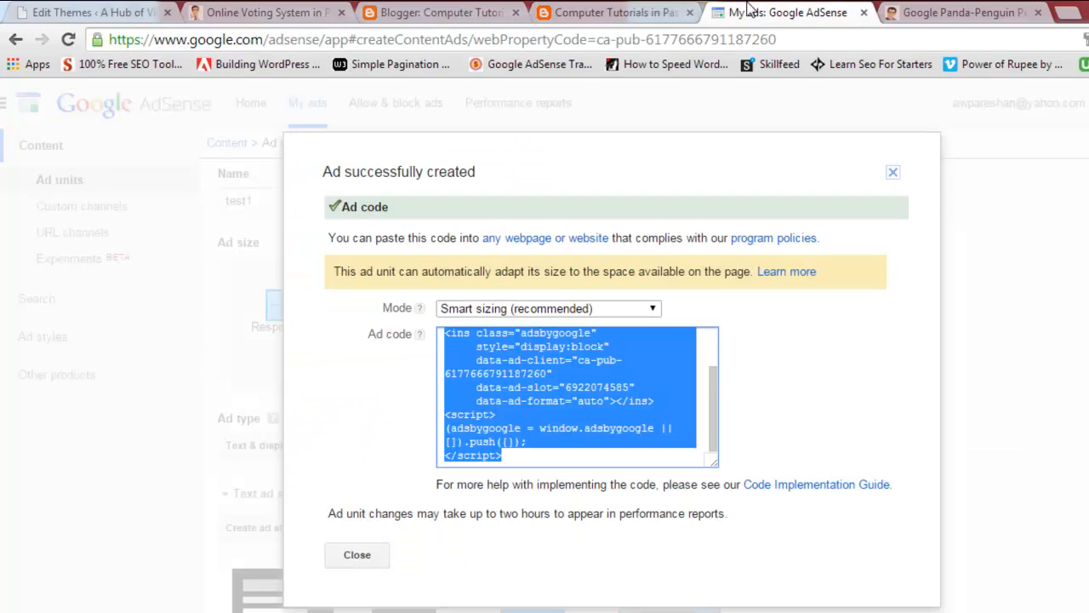
{"action": "left_click", "coordinate": [358, 562]}
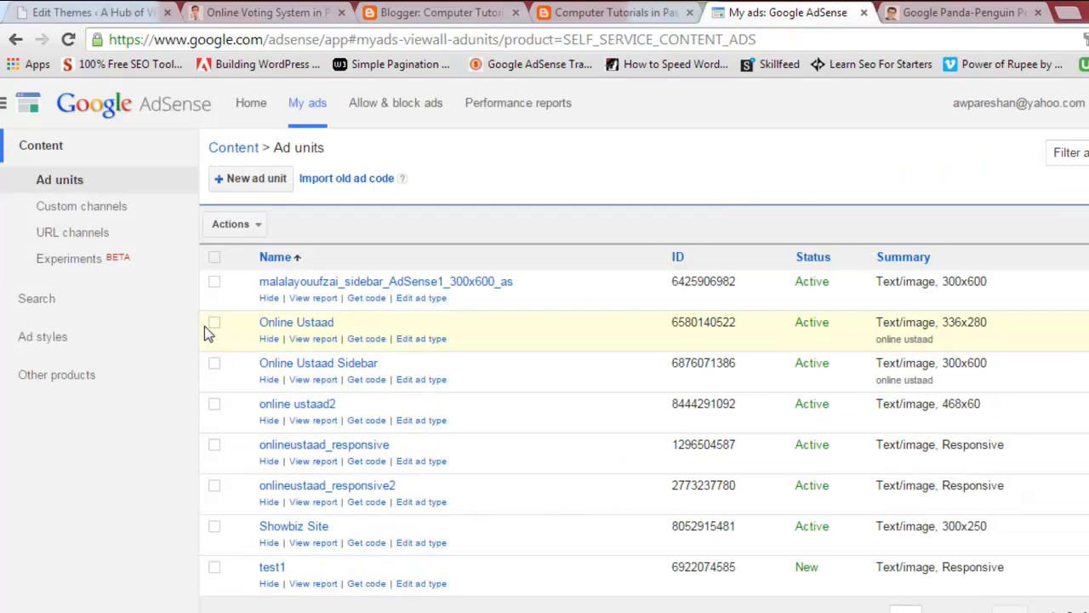
{"action": "left_click", "coordinate": [78, 236]}
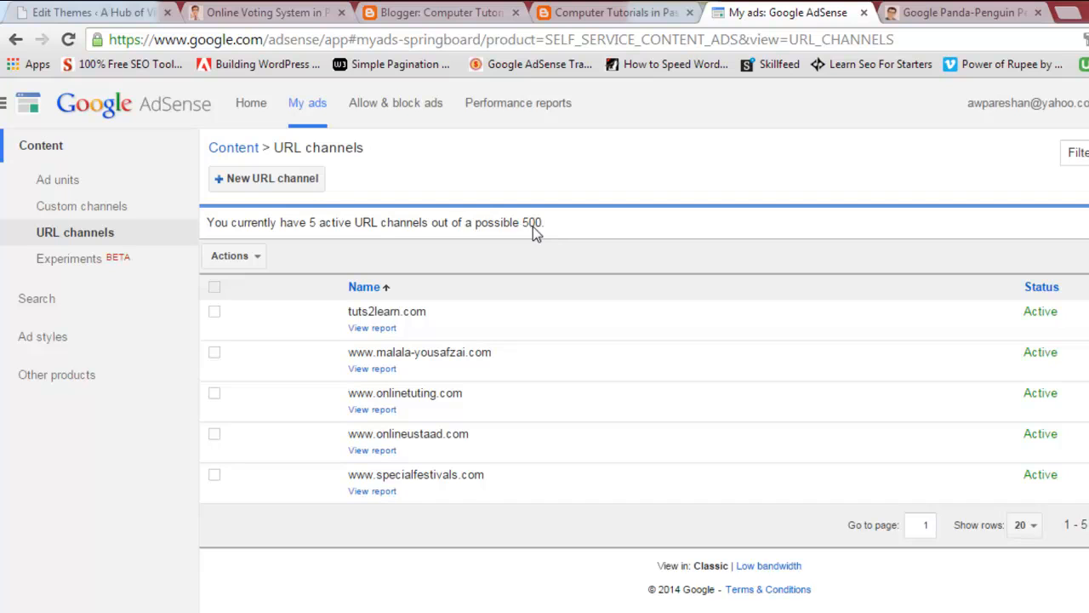
{"action": "left_click", "coordinate": [298, 179]}
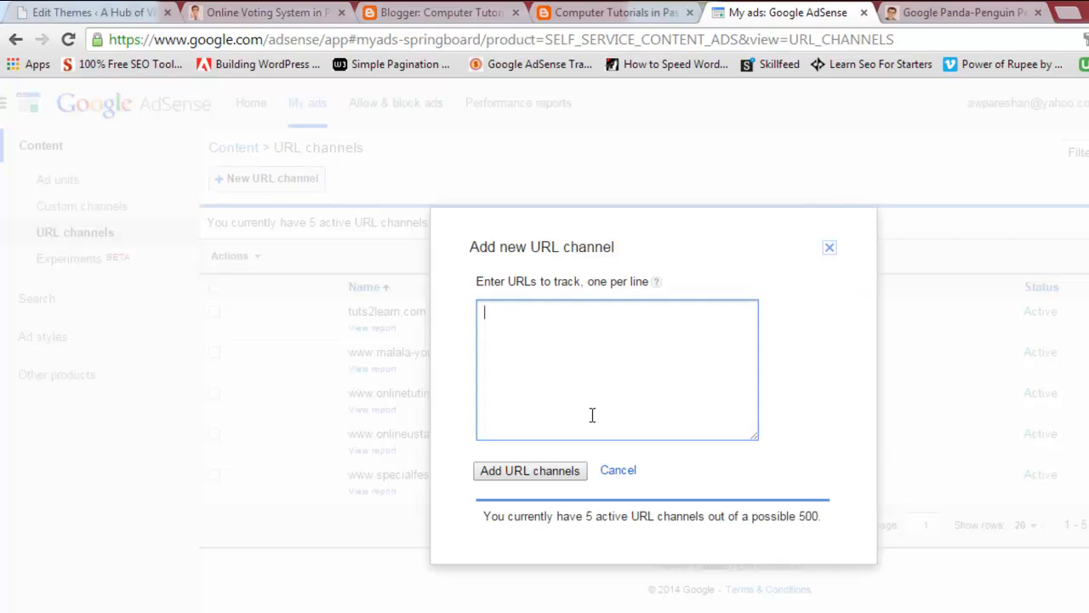
{"action": "type", "text": "www.onlinetuting.com"}
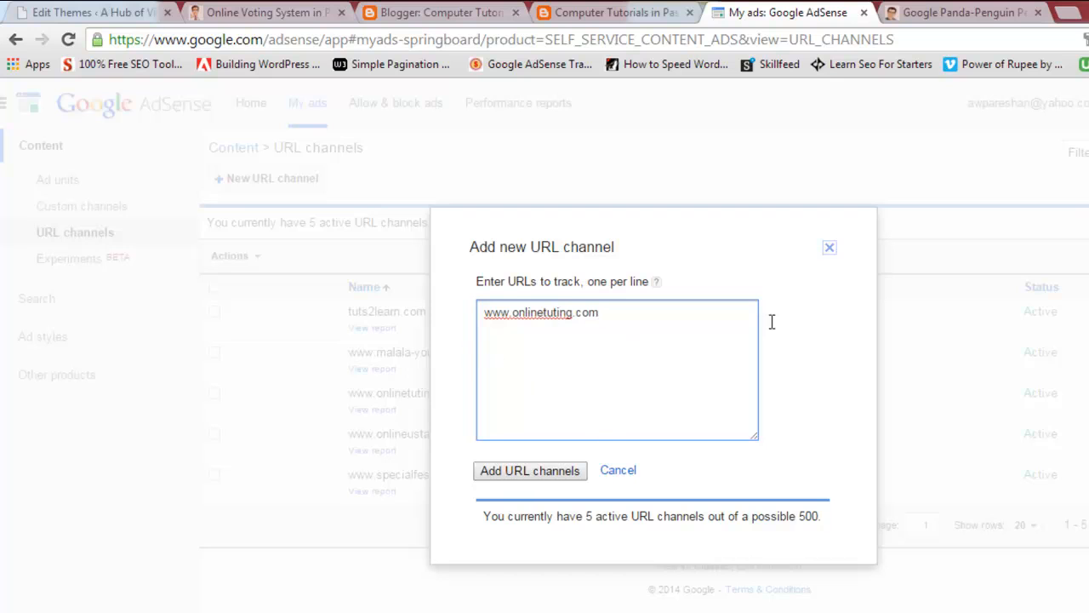
{"action": "left_click", "coordinate": [826, 250]}
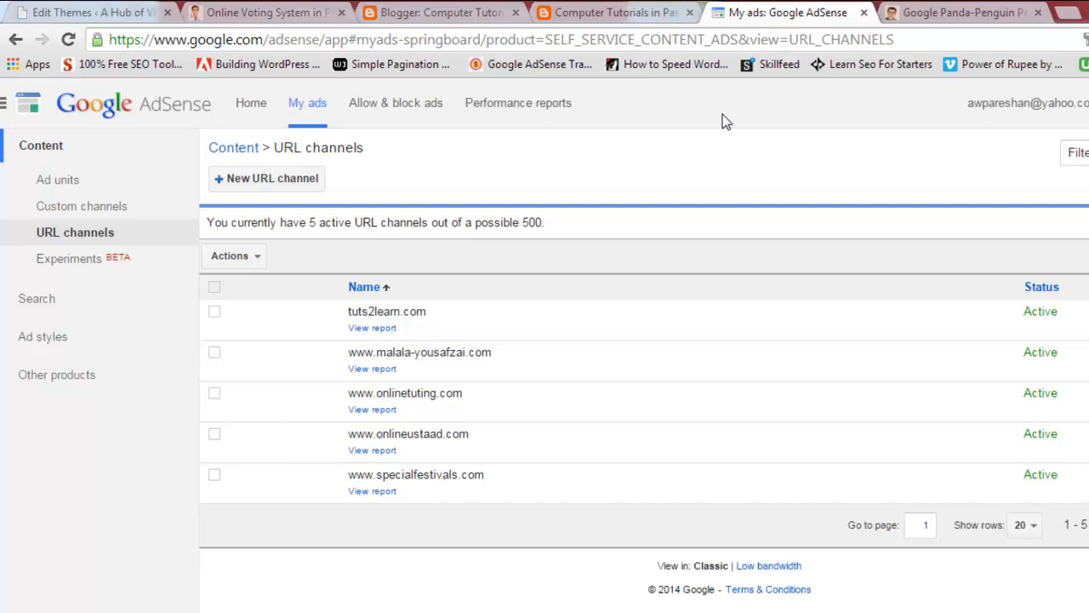
Step: View the Panda and Penguin article on onlineustaad.com and the online voting system article on onlinetuting.com
{"action": "left_click", "coordinate": [968, 12]}
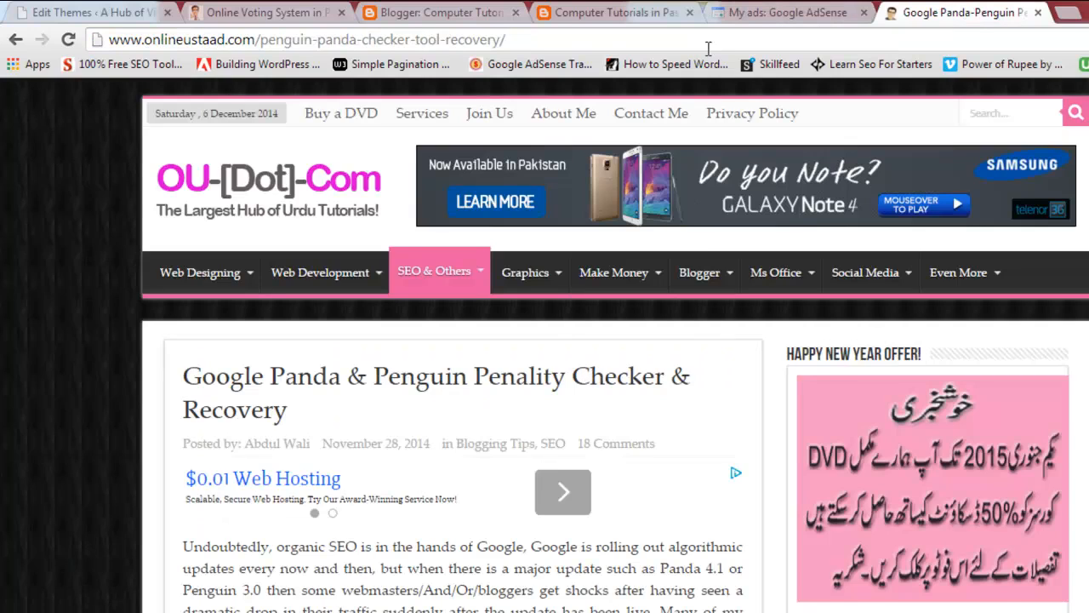
{"action": "left_click", "coordinate": [296, 9]}
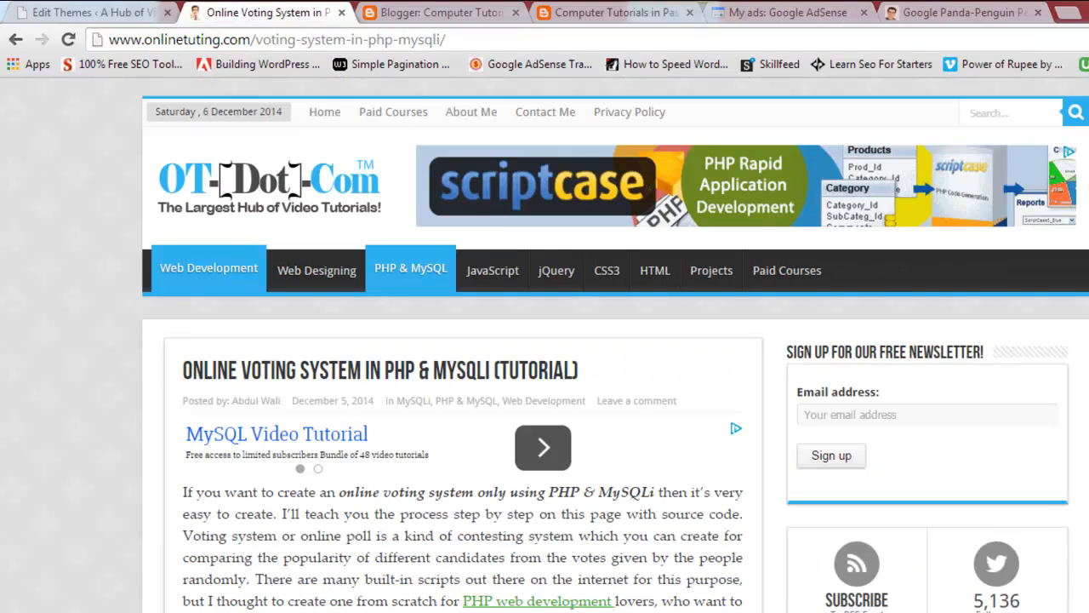